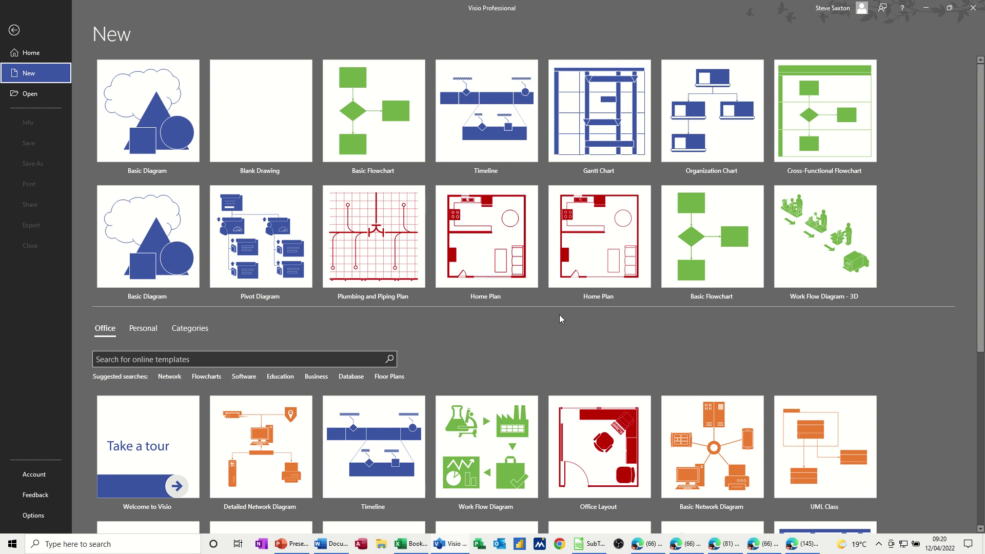
Preview the Basic Flowchart template from the File > New template gallery.
{"action": "left_click", "coordinate": [382, 145]}
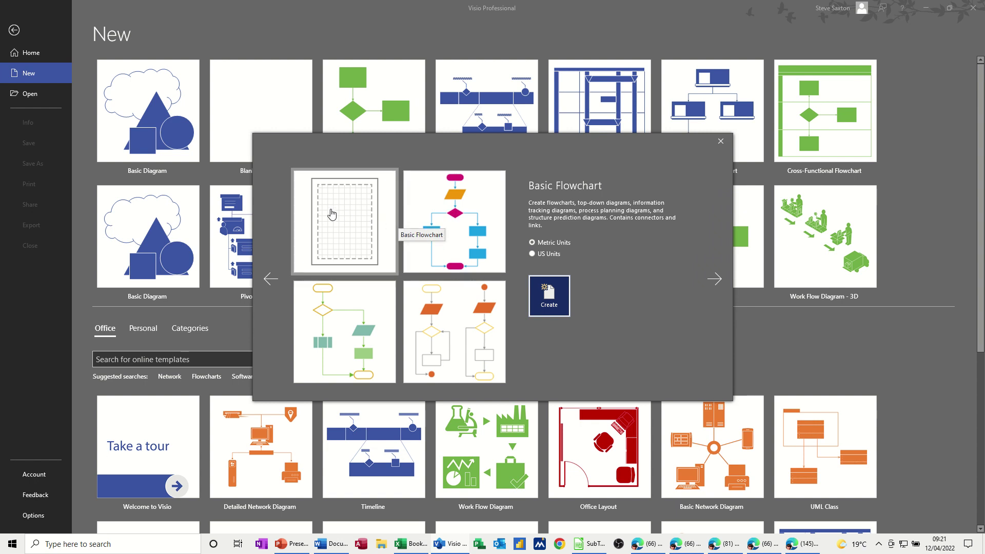
Create blank drawing Drawing2 from the Basic Flowchart template, with the Basic Flowchart Shapes stencil showing.
{"action": "double_click", "coordinate": [338, 216]}
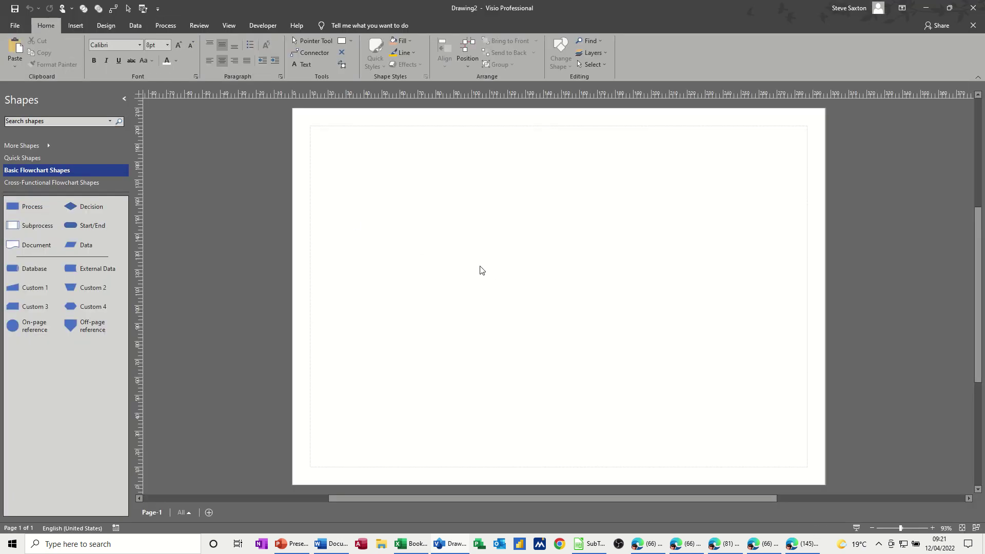
{"action": "left_click", "coordinate": [17, 185]}
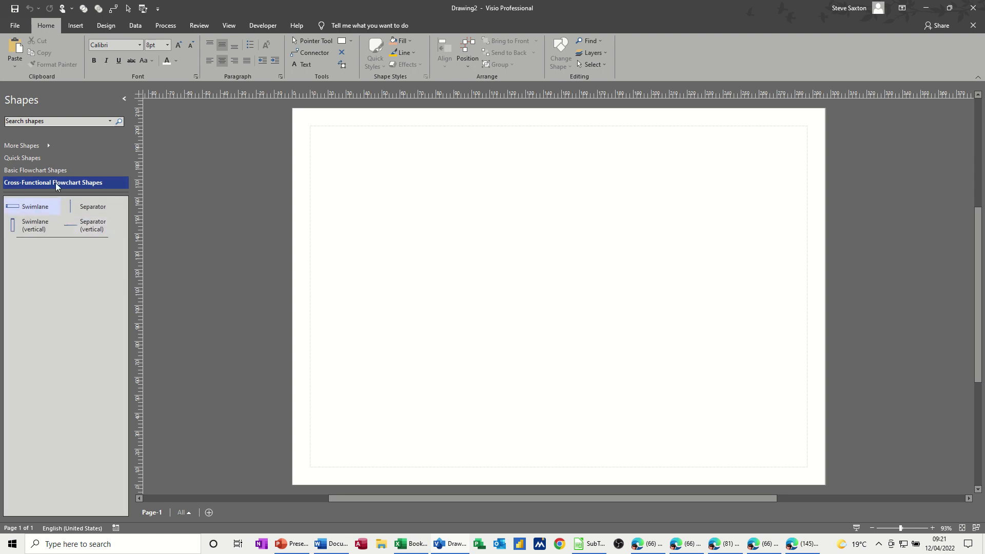
{"action": "left_click", "coordinate": [39, 172]}
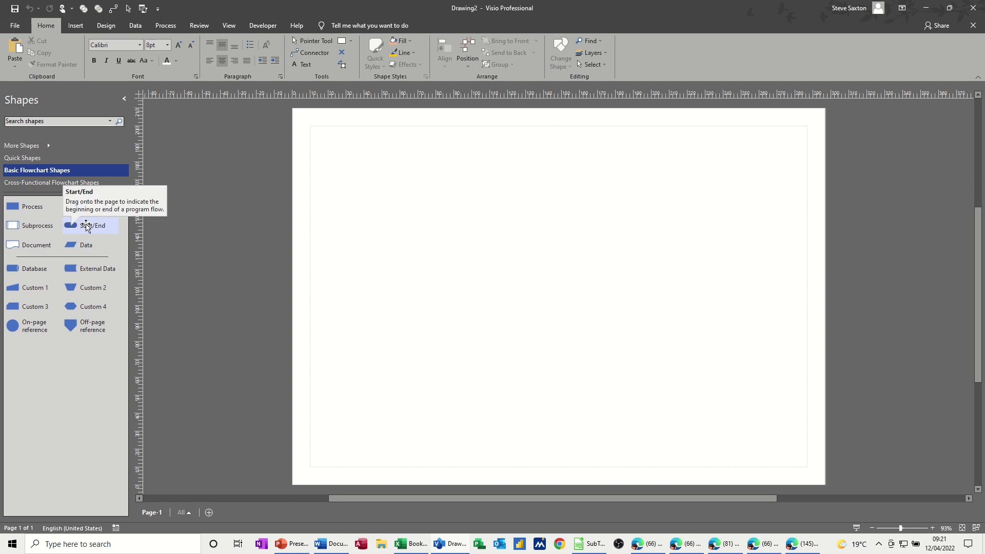
Place a Start/End shape, then connected process boxes and a decision diamond beneath it.
{"action": "left_click_drag", "start_coordinate": [85, 225], "coordinate": [527, 147]}
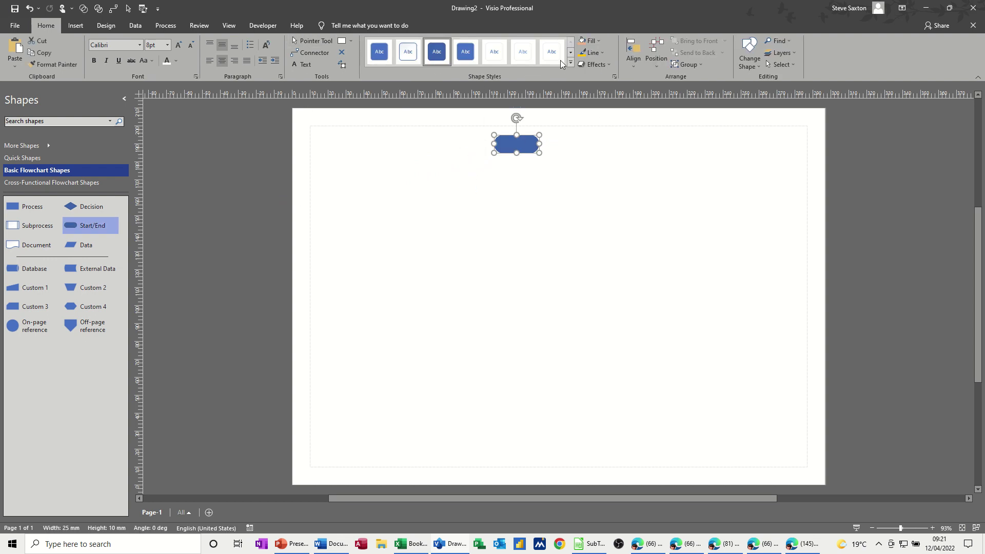
{"action": "left_click", "coordinate": [307, 53]}
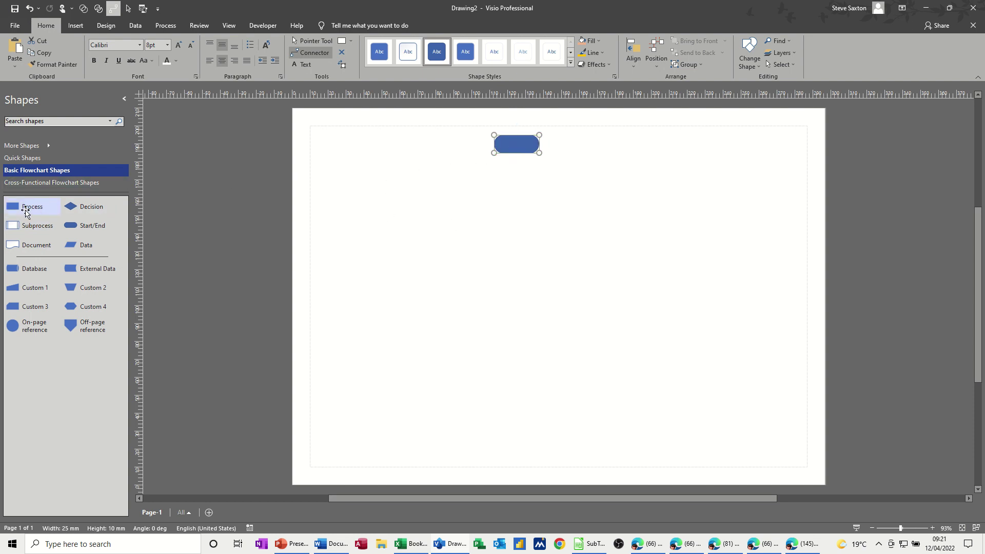
{"action": "left_click_drag", "start_coordinate": [25, 211], "coordinate": [518, 192]}
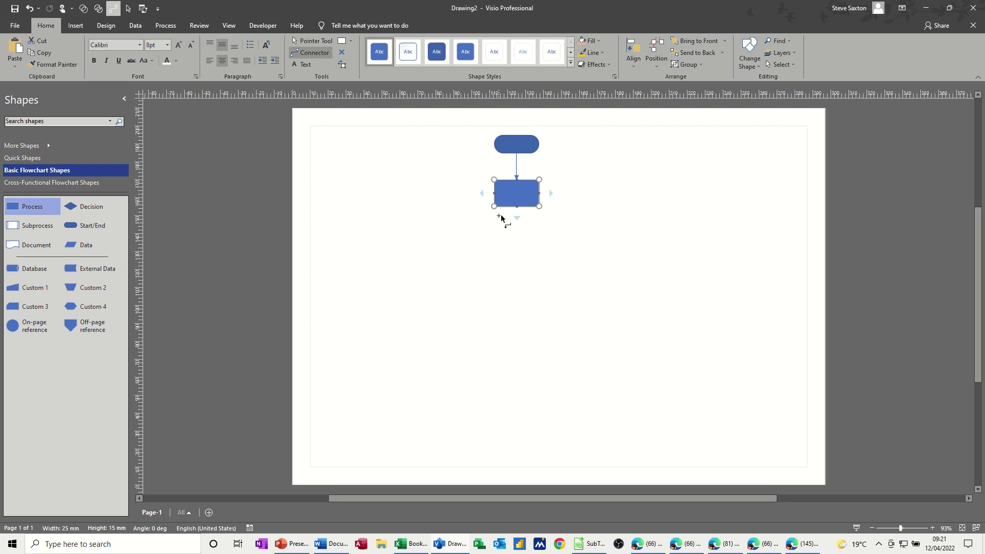
{"action": "mouse_move", "coordinate": [517, 219]}
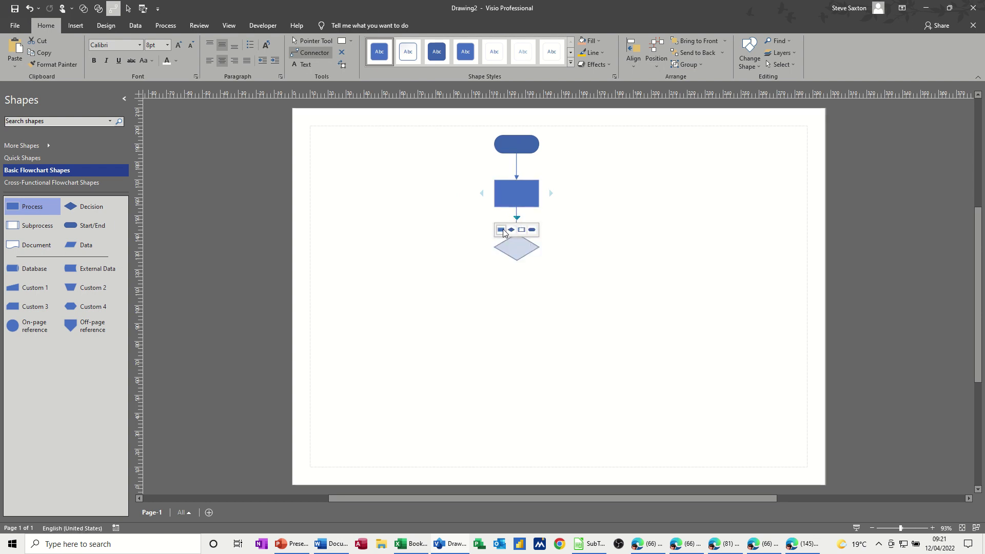
{"action": "left_click", "coordinate": [500, 229]}
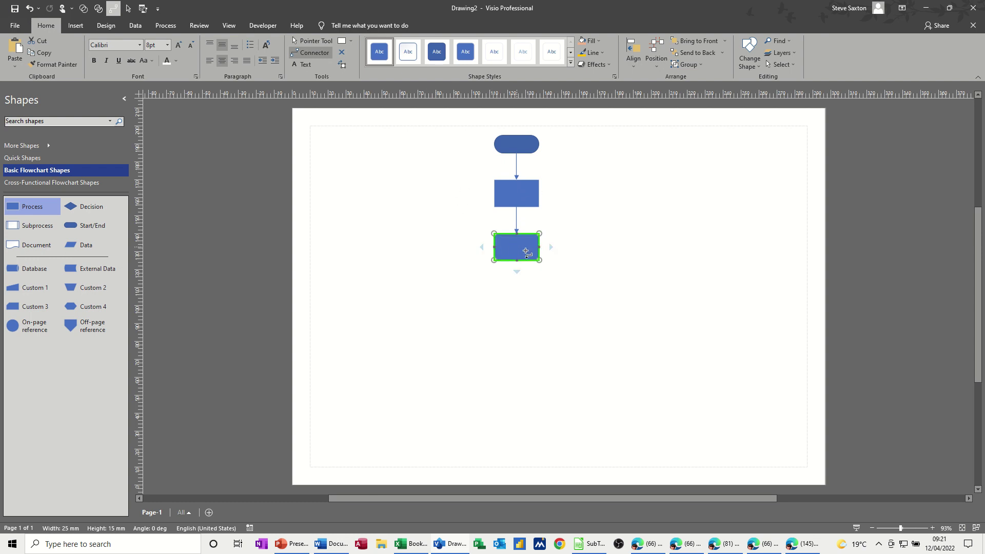
{"action": "left_click", "coordinate": [511, 282]}
Add process boxes right of and below the decision, an end shape, and a loop-back connector.
{"action": "mouse_move", "coordinate": [551, 300]}
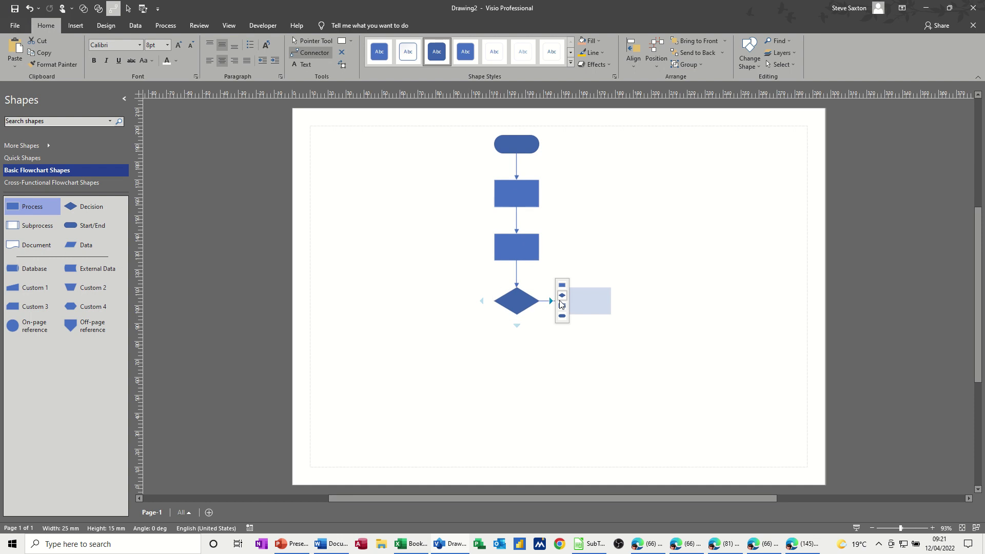
{"action": "left_click", "coordinate": [561, 288]}
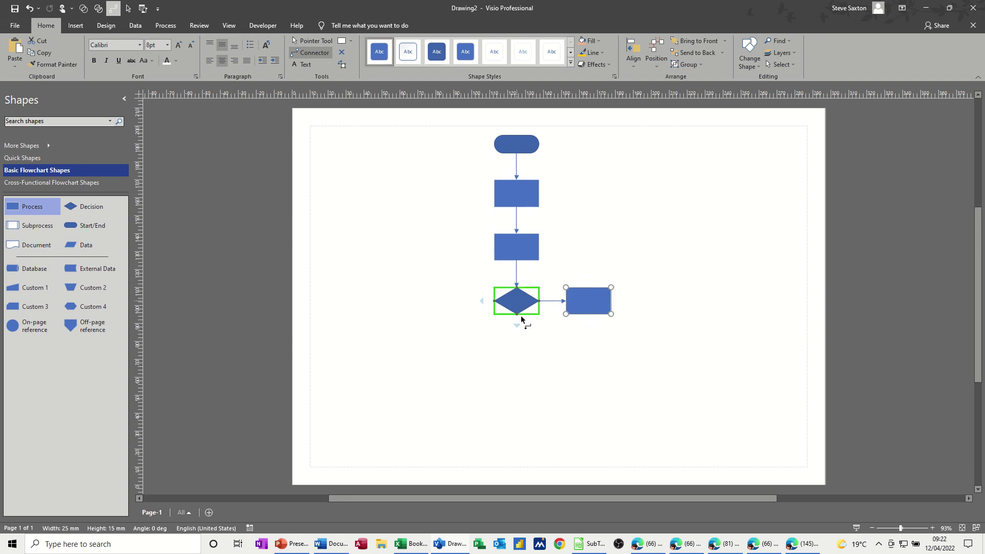
{"action": "left_click", "coordinate": [501, 338]}
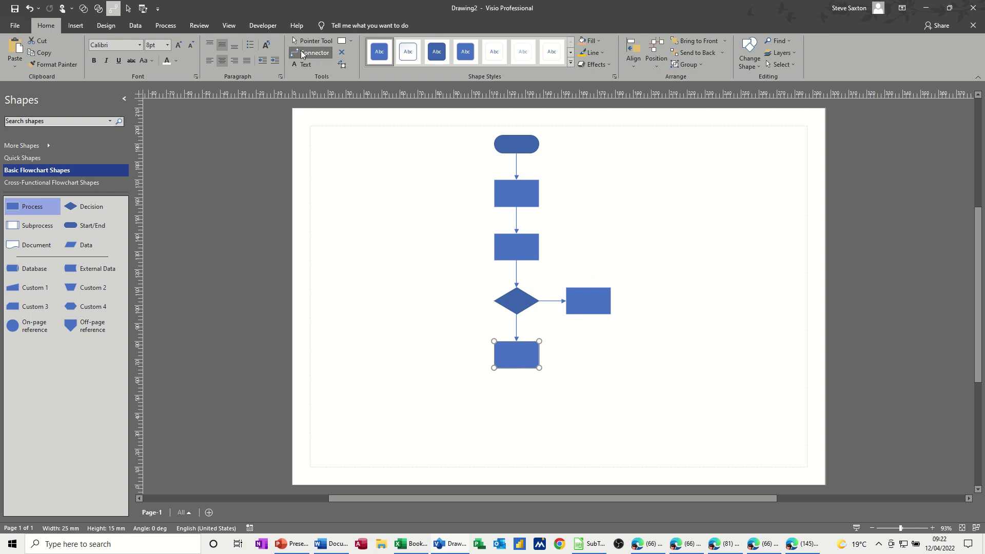
{"action": "left_click", "coordinate": [300, 44]}
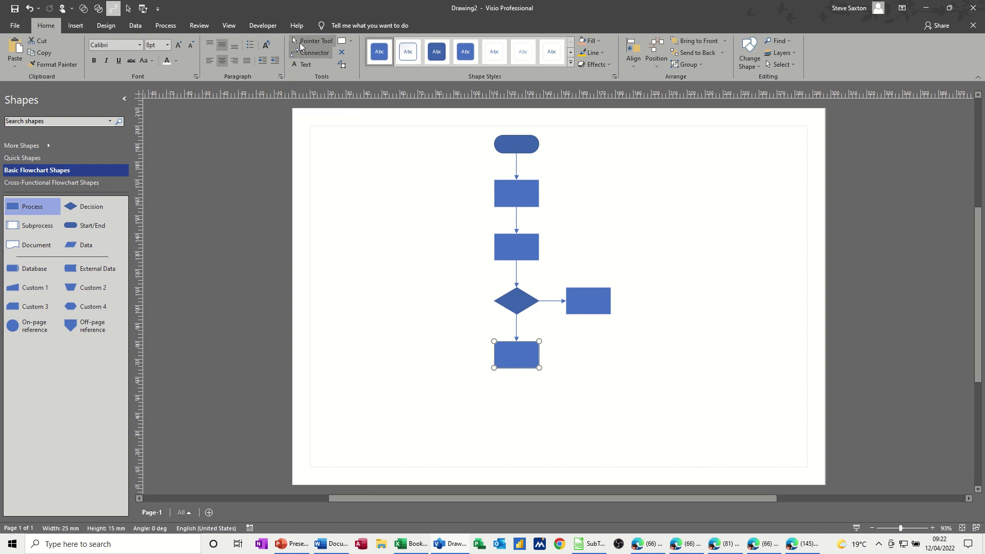
{"action": "left_click", "coordinate": [317, 54]}
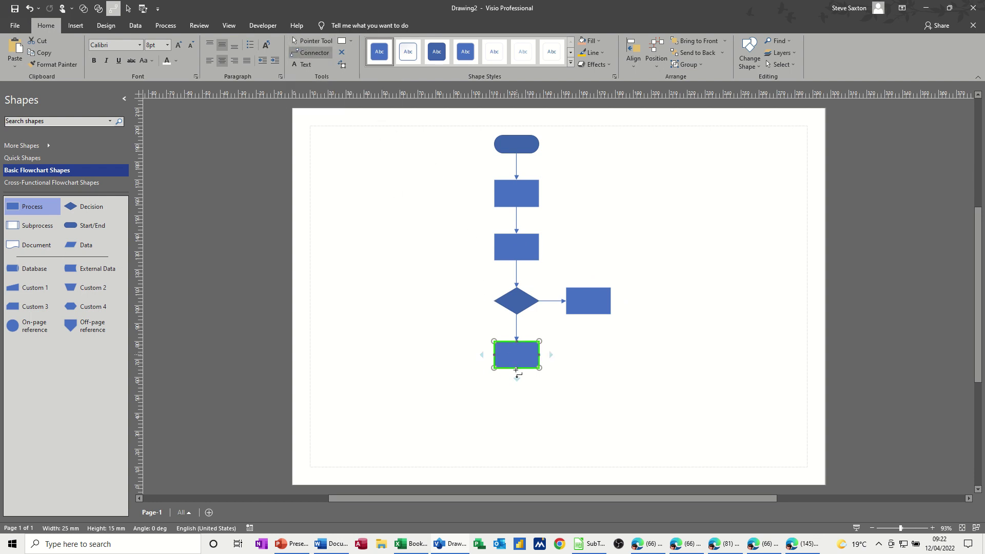
{"action": "mouse_move", "coordinate": [518, 380]}
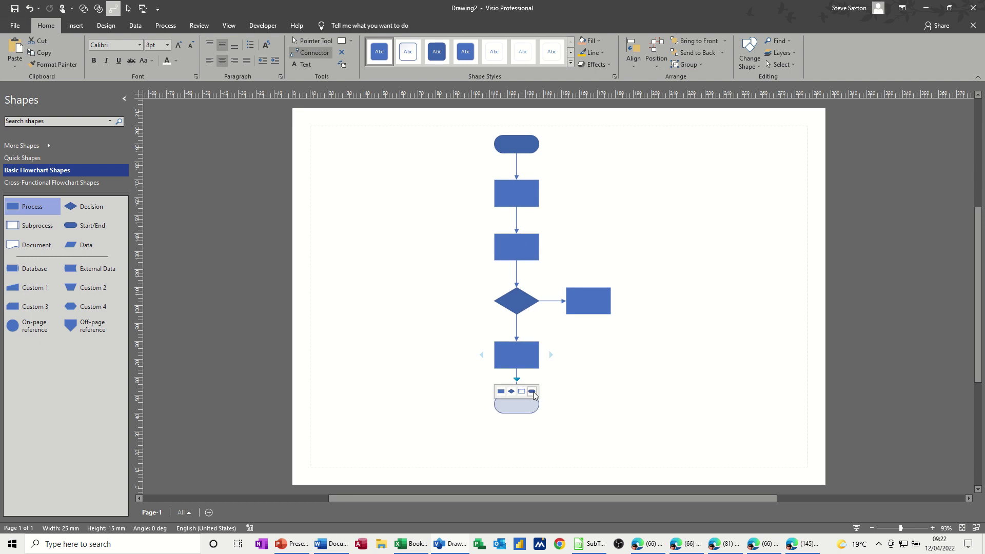
{"action": "left_click", "coordinate": [532, 392]}
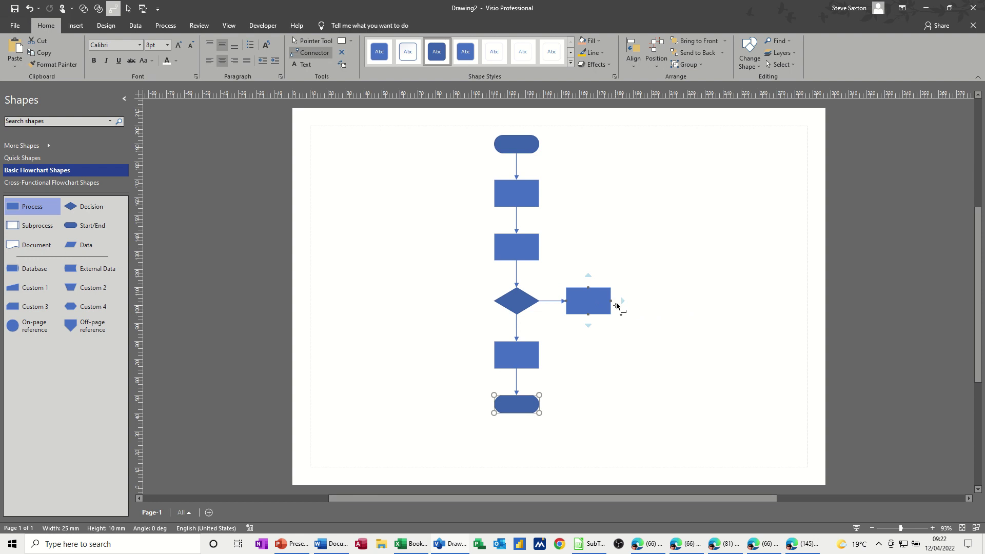
{"action": "left_click_drag", "start_coordinate": [611, 303], "coordinate": [634, 277]}
{"action": "left_click_drag", "start_coordinate": [543, 243], "coordinate": [539, 247]}
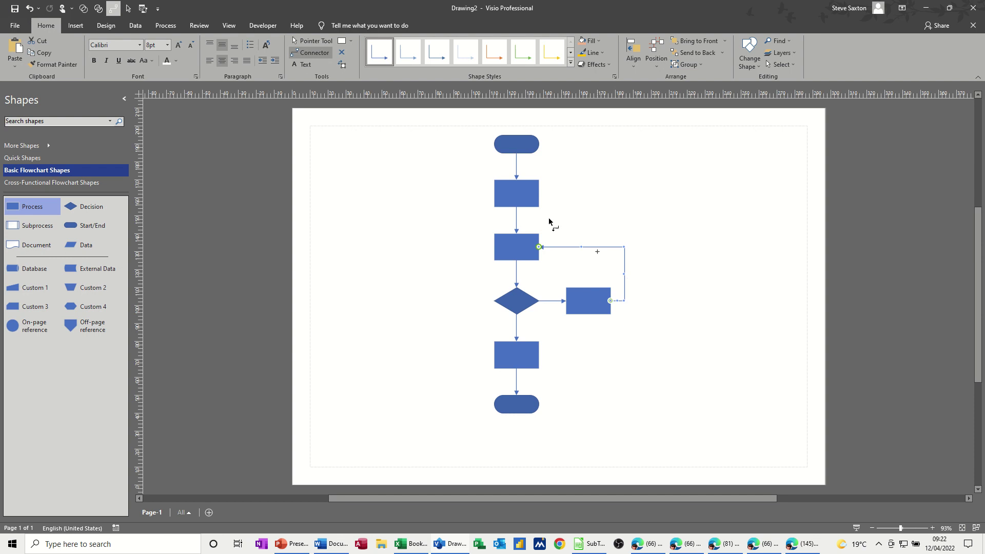
Label the first shapes Induction, Admin and Finance.
{"action": "left_click", "coordinate": [307, 42]}
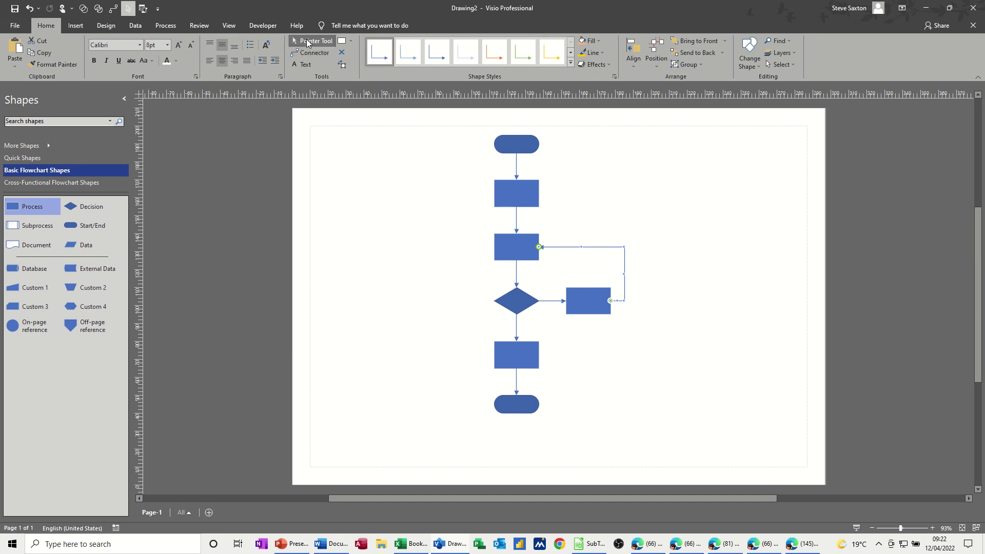
{"action": "left_click", "coordinate": [513, 145]}
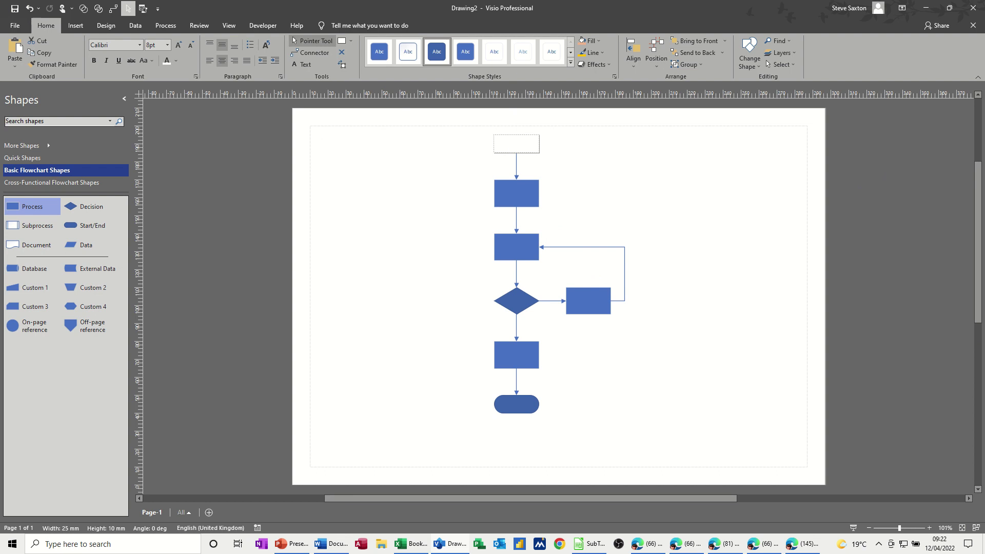
{"action": "type", "text": "Induction"}
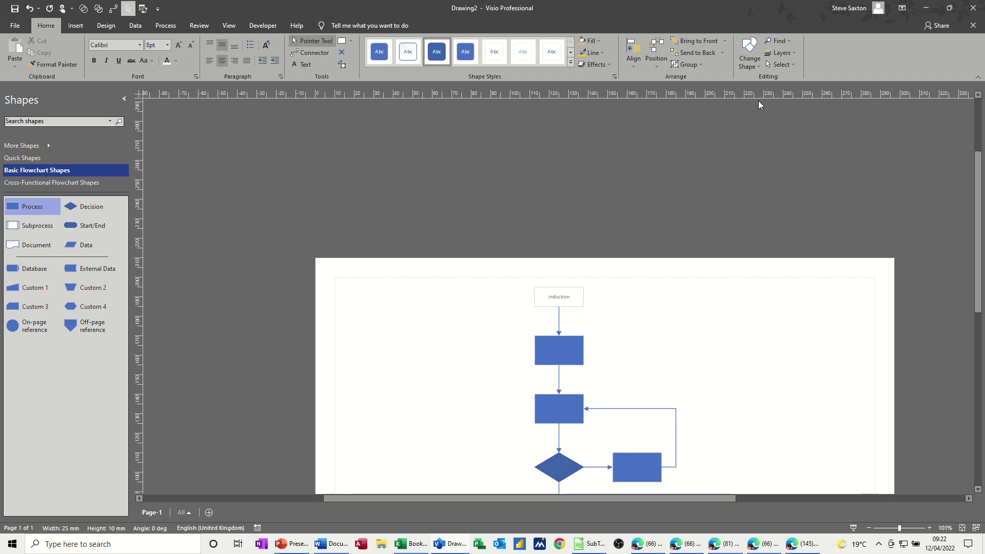
{"action": "left_click", "coordinate": [566, 347]}
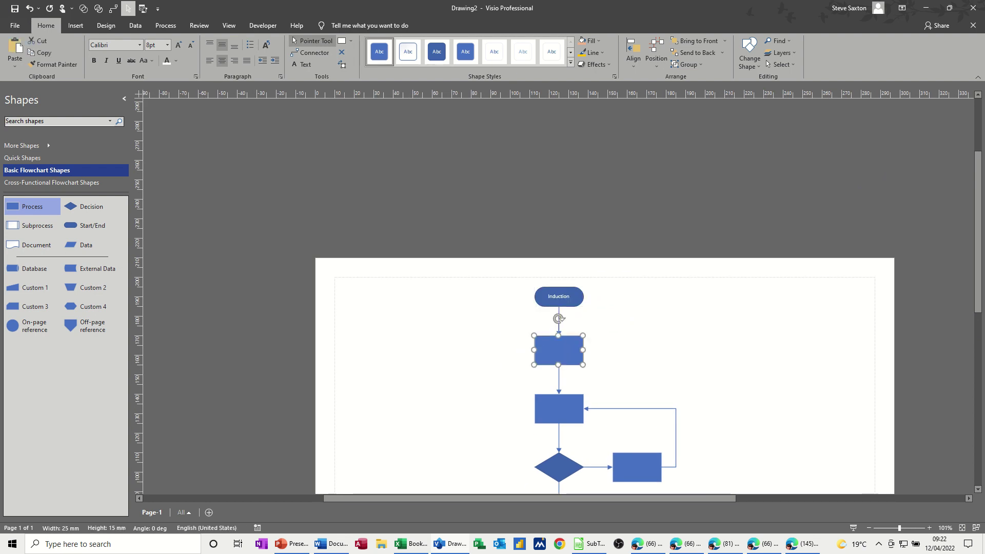
{"action": "type", "text": "Admin"}
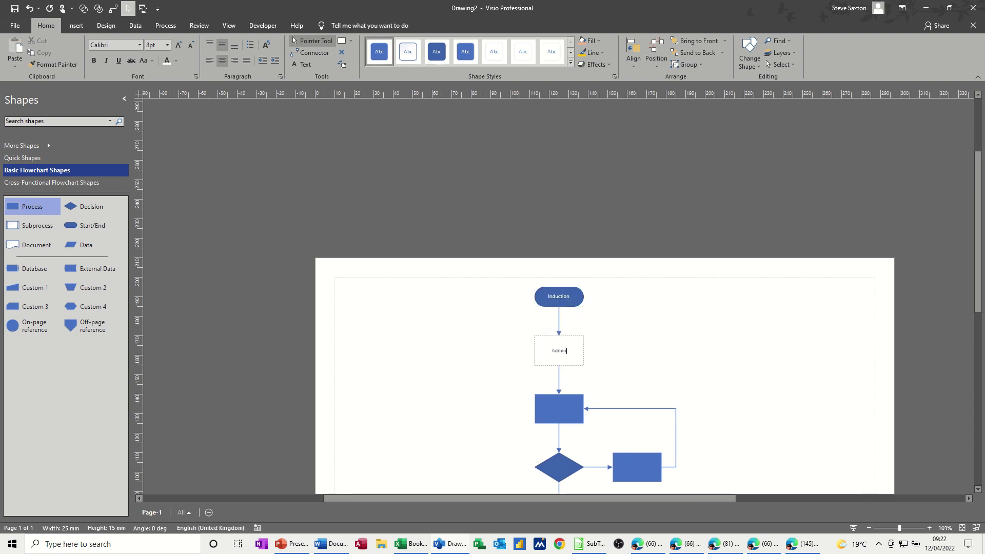
{"action": "left_click", "coordinate": [549, 411]}
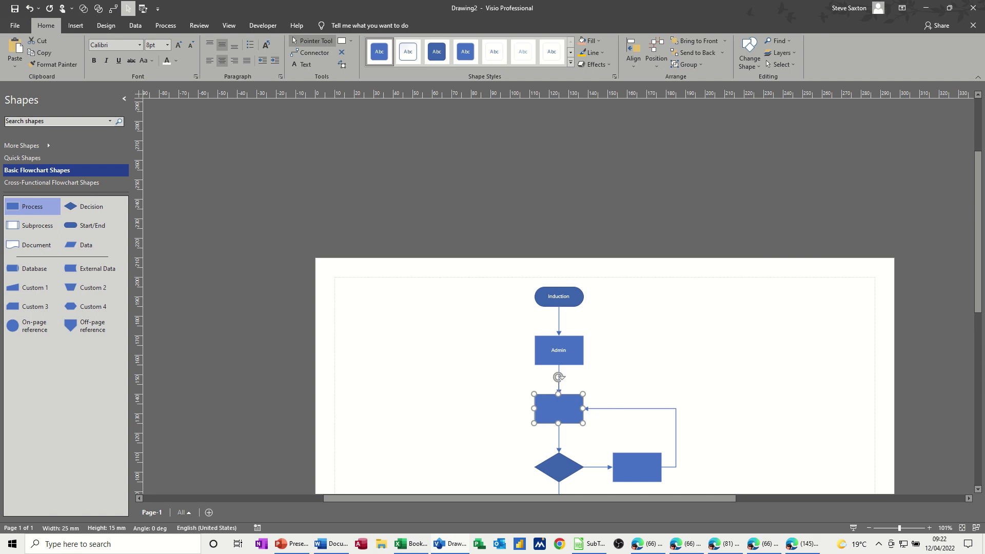
{"action": "type", "text": "Finace"}
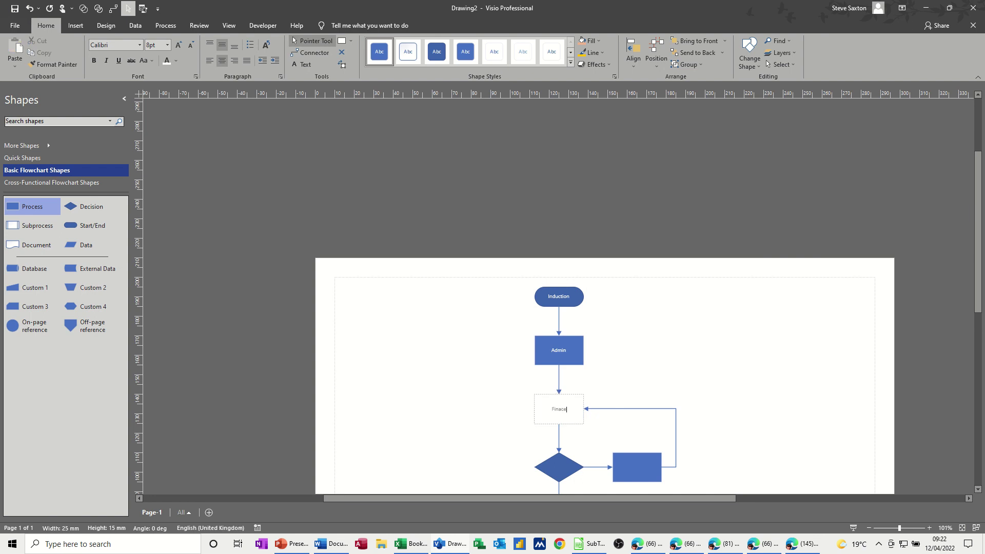
{"action": "scroll", "coordinate": [687, 330], "scroll_direction": "down", "scroll_amount": 3}
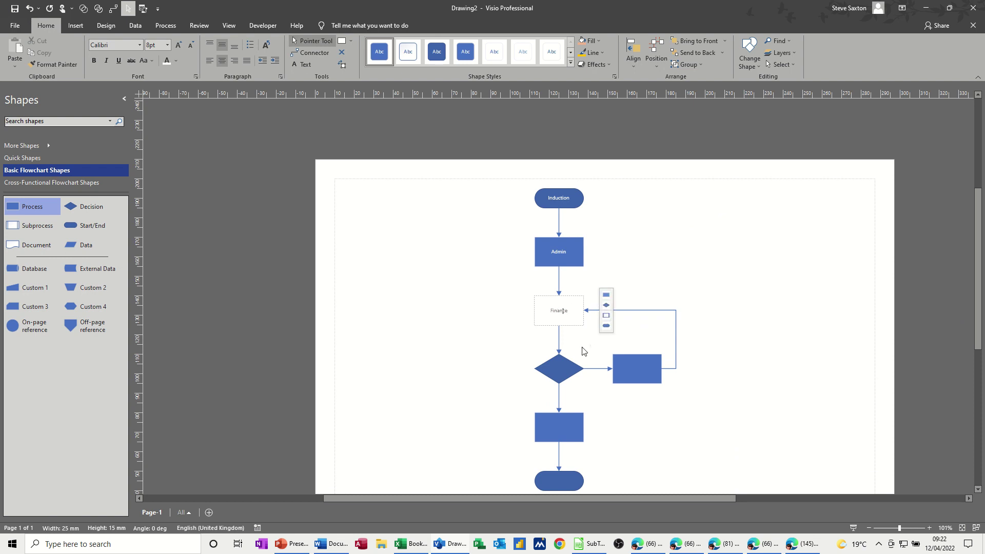
{"action": "left_click", "coordinate": [564, 367]}
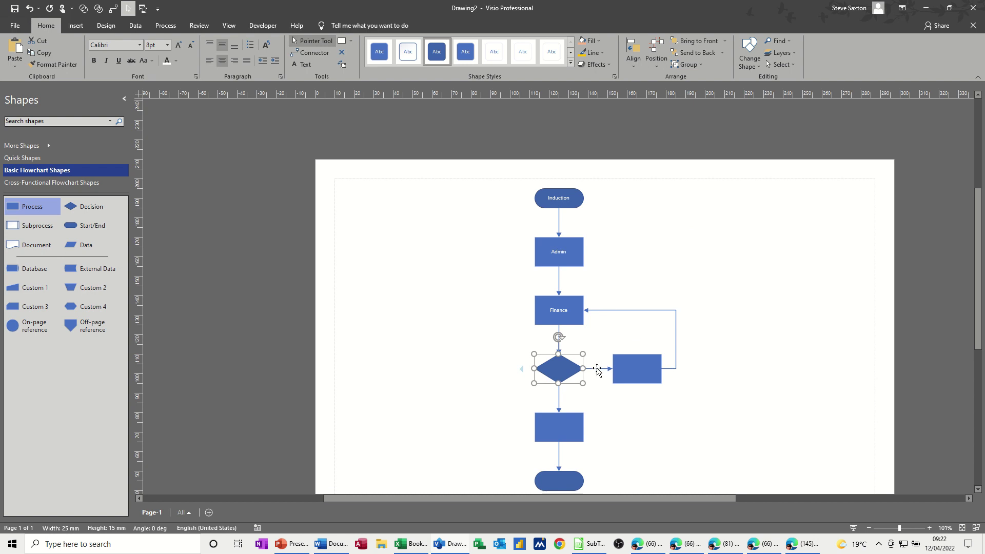
Label the decision's connectors No and Yes and the diamond Pay roll.
{"action": "double_click", "coordinate": [596, 368]}
{"action": "type", "text": "No"}
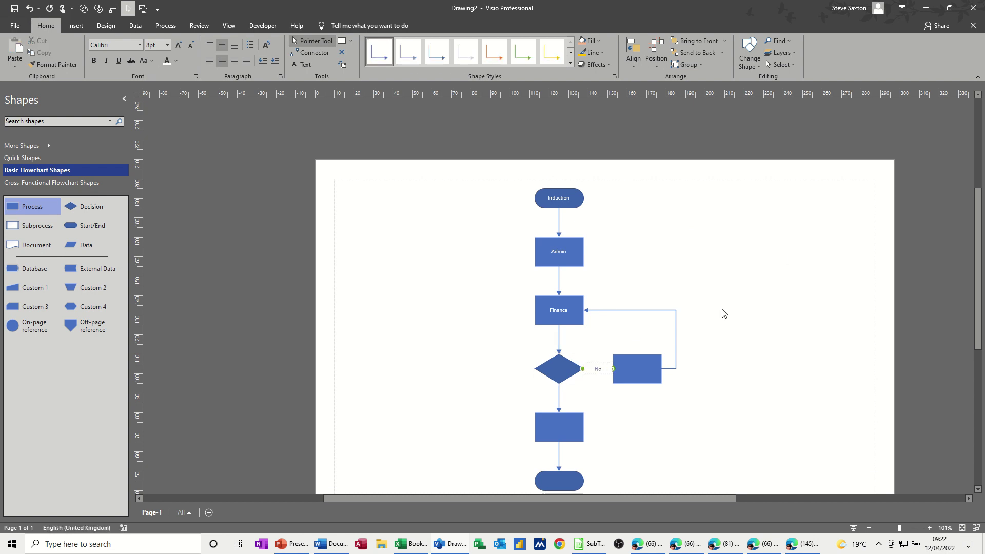
{"action": "double_click", "coordinate": [559, 397]}
{"action": "type", "text": "Yes"}
{"action": "left_click", "coordinate": [560, 368]}
{"action": "key", "text": "F2"}
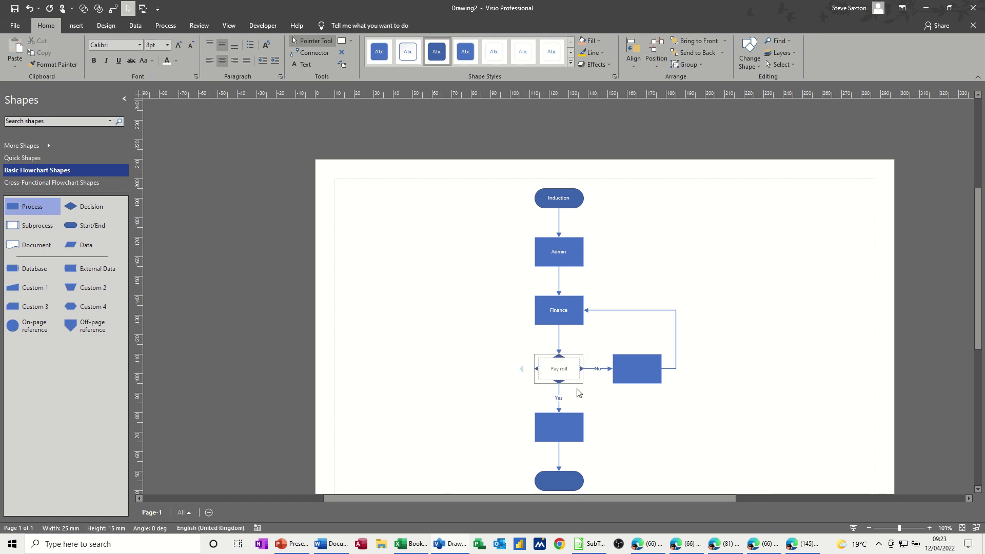
Label the remaining boxes Review Docs and Sales, and the end shape Complete.
{"action": "left_click", "coordinate": [619, 371]}
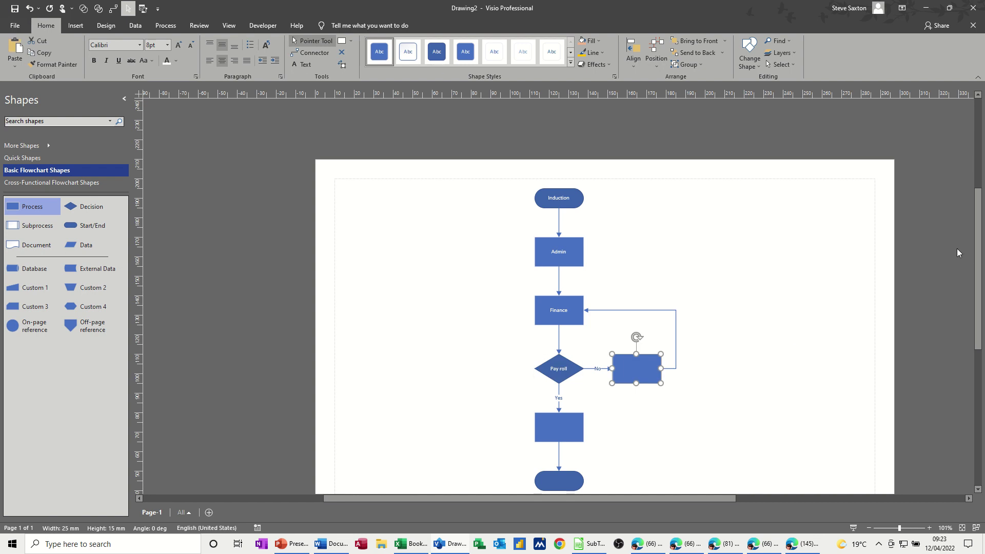
{"action": "type", "text": "Review Docs"}
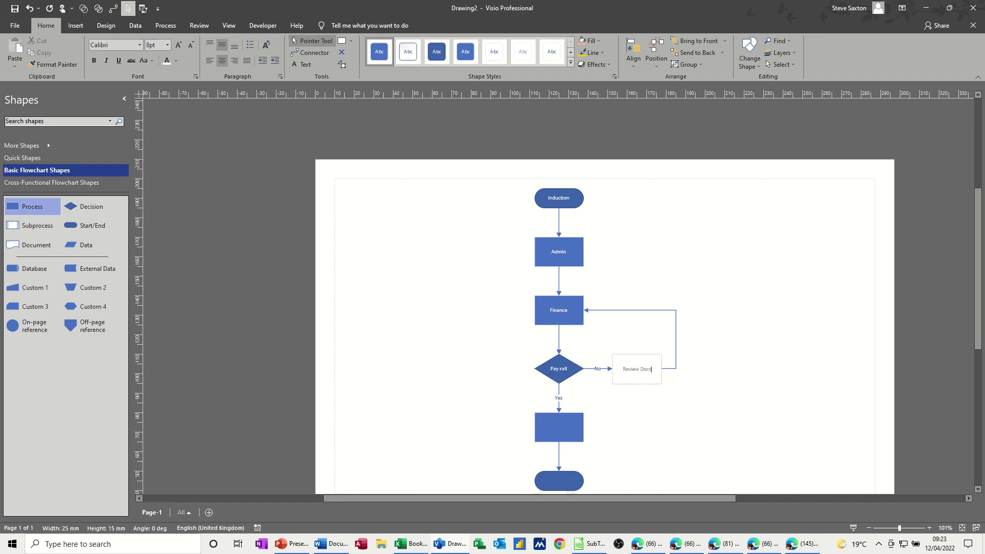
{"action": "left_click", "coordinate": [552, 435]}
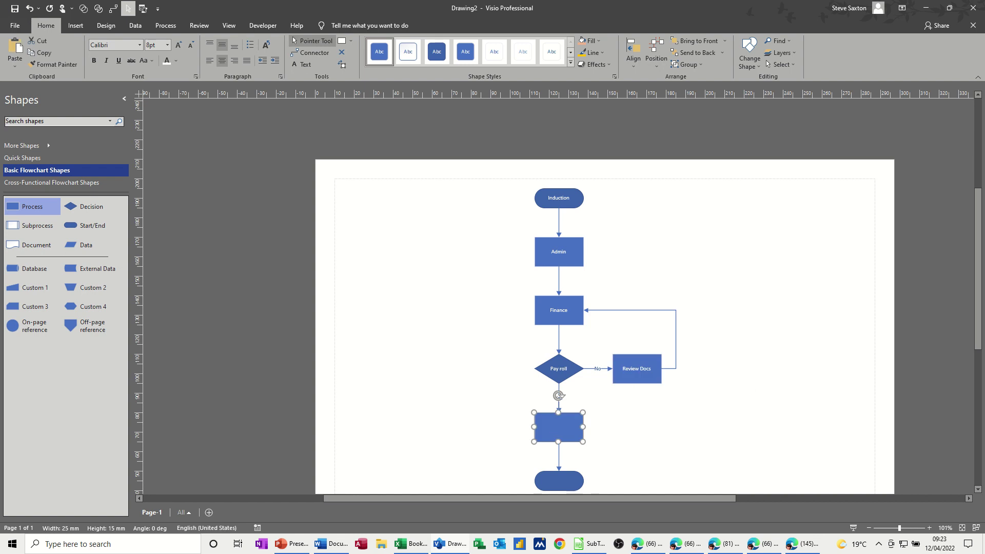
{"action": "type", "text": "Sales"}
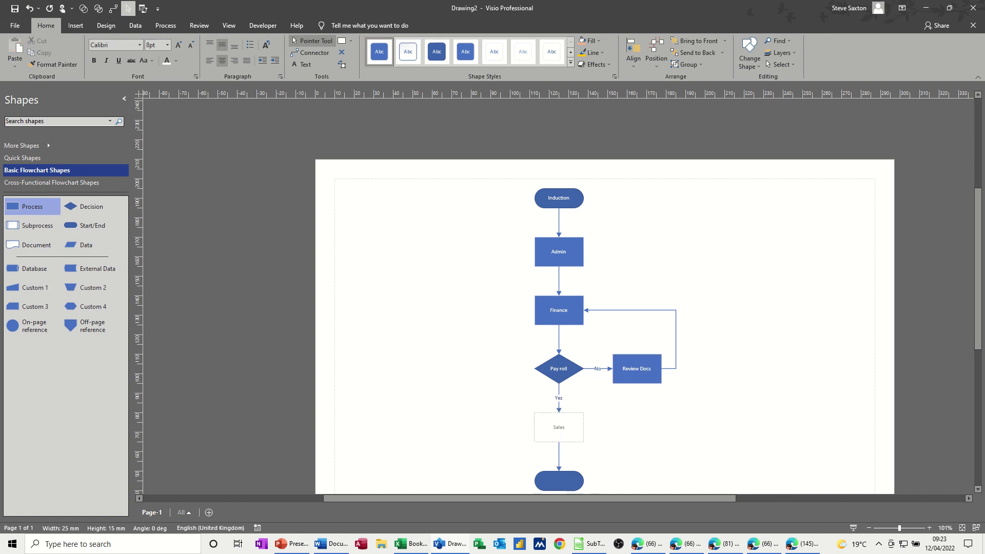
{"action": "scroll", "coordinate": [615, 405], "scroll_direction": "down", "scroll_amount": 2}
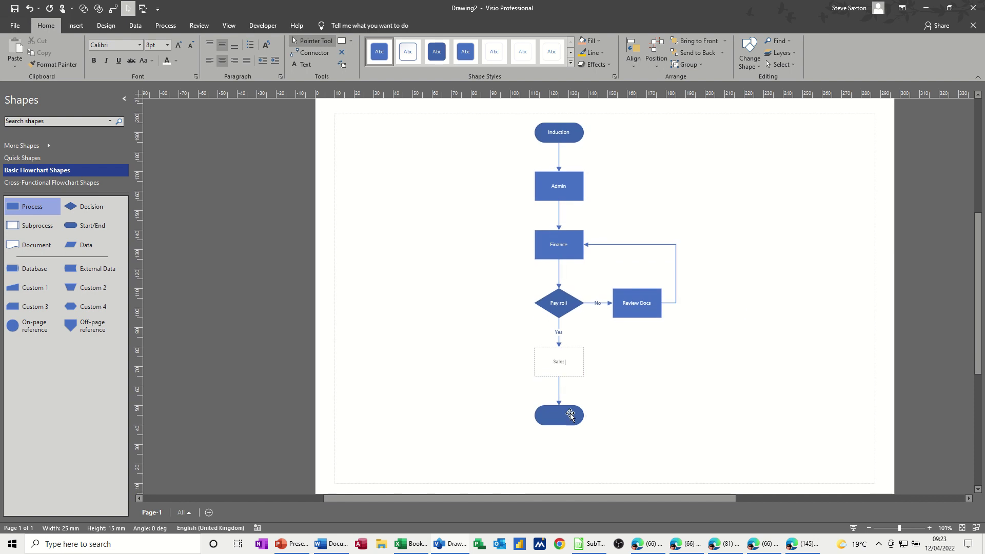
{"action": "left_click", "coordinate": [570, 416]}
{"action": "type", "text": "C"}
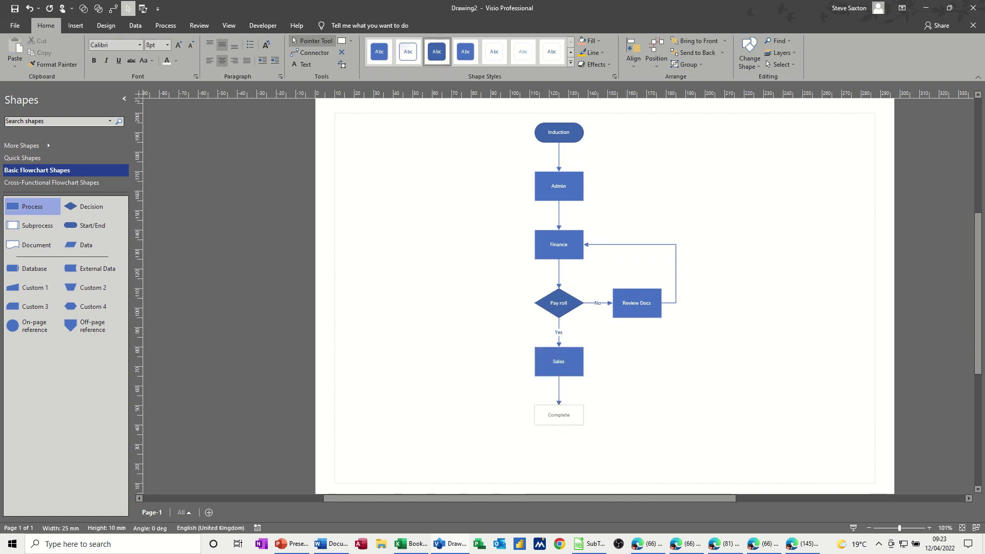
{"action": "type", "text": "omplete"}
Apply the first bordered Borders & Titles style with date and page number.
{"action": "left_click", "coordinate": [365, 198]}
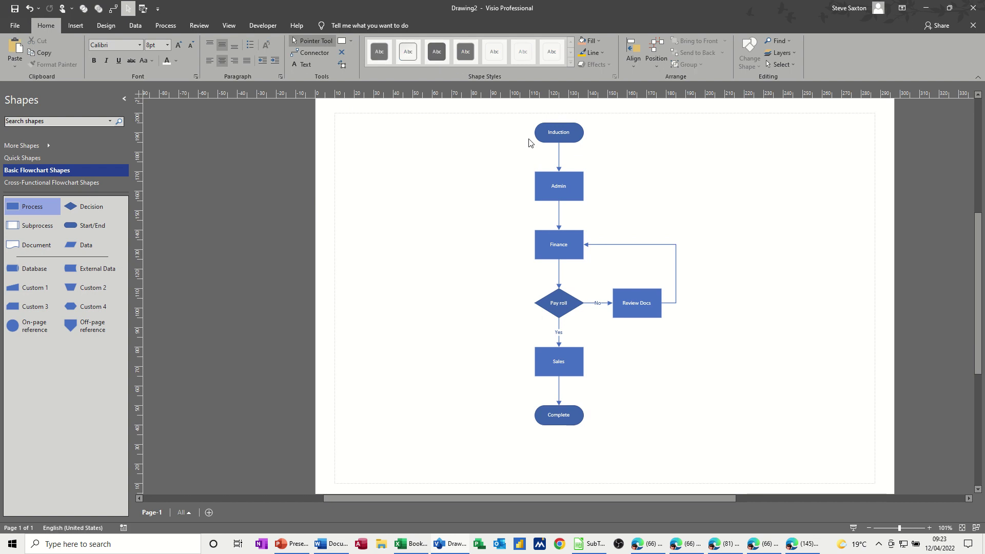
{"action": "scroll", "coordinate": [506, 226], "scroll_direction": "up", "scroll_amount": 1}
{"action": "scroll", "coordinate": [461, 205], "scroll_direction": "down", "scroll_amount": 1}
{"action": "left_click", "coordinate": [105, 26]}
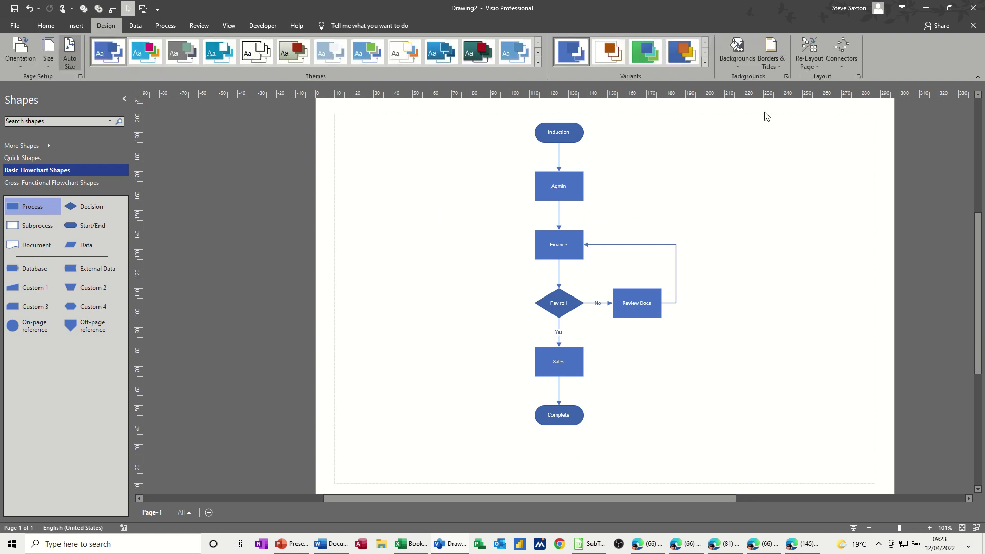
{"action": "left_click", "coordinate": [770, 53]}
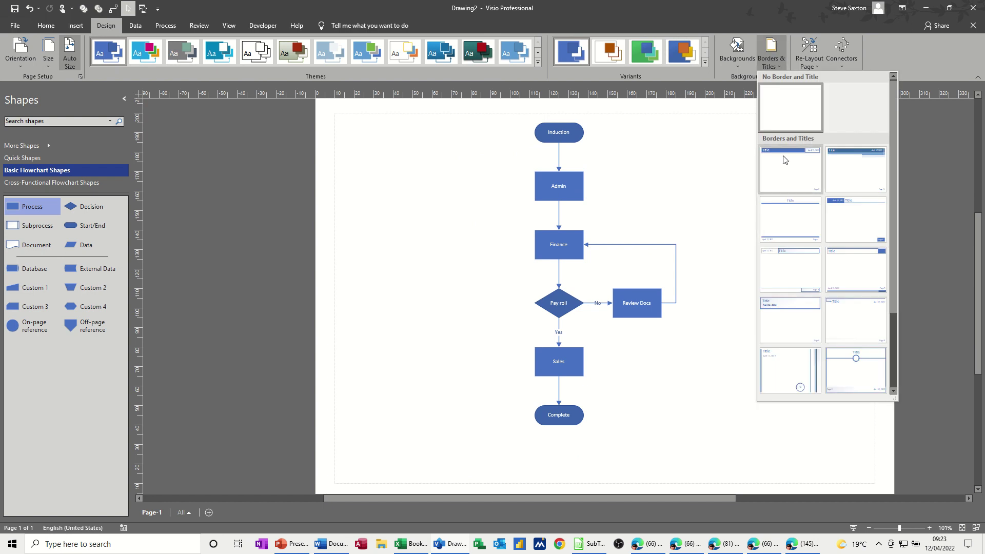
{"action": "left_click", "coordinate": [790, 176]}
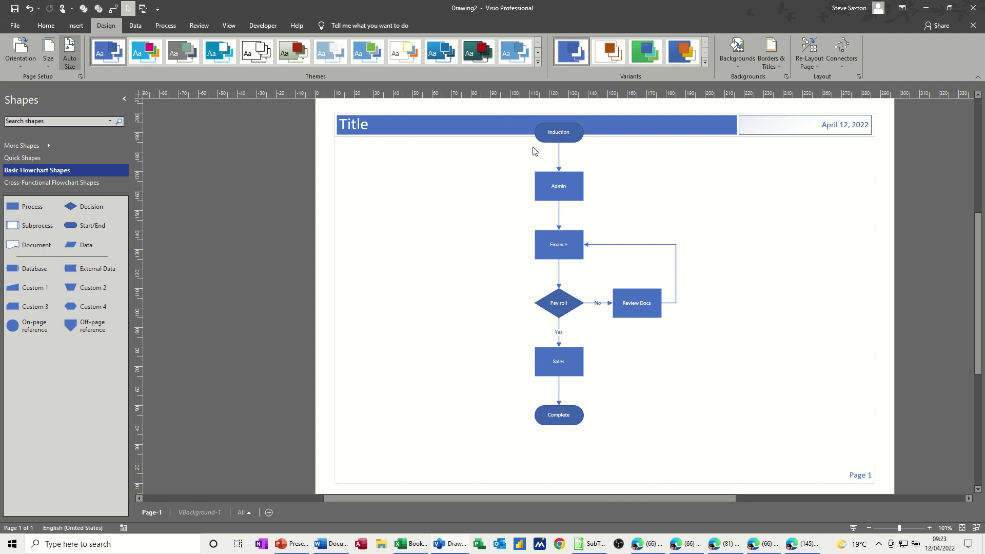
Select all shapes and move the flowchart down below the title bar.
{"action": "key", "text": "ctrl+a"}
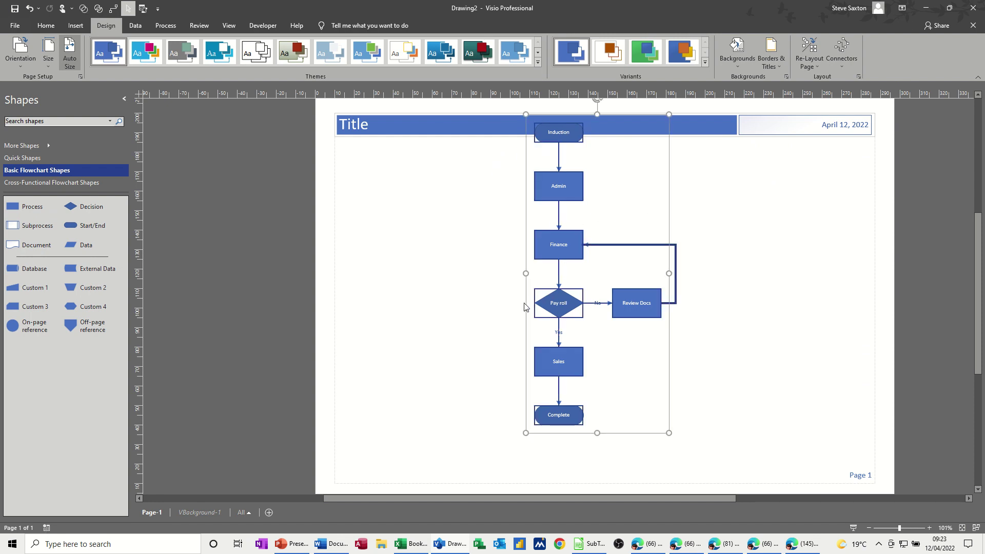
{"action": "mouse_move", "coordinate": [525, 304]}
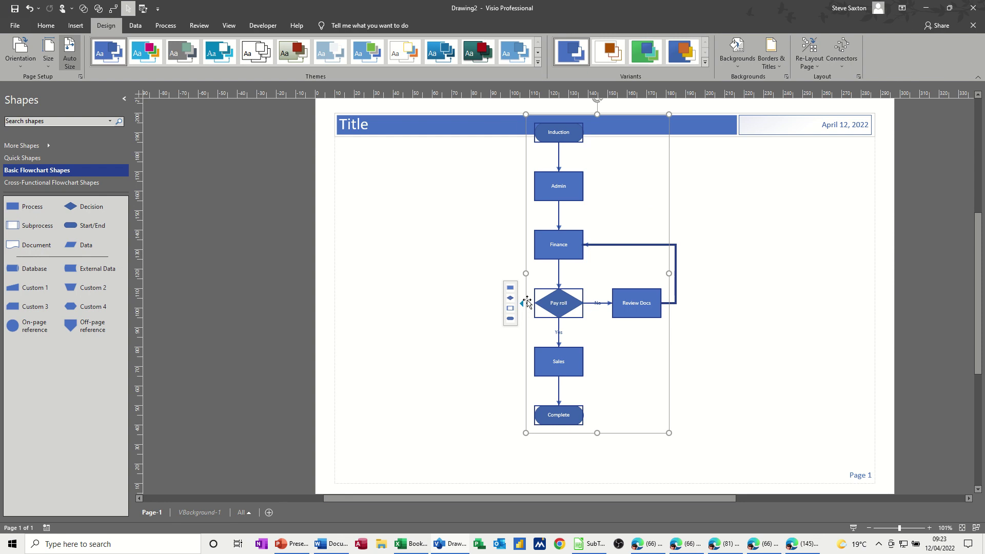
{"action": "left_click_drag", "start_coordinate": [524, 304], "coordinate": [514, 330]}
On the VBackground-1 page, replace the Title placeholder with 'Induction'.
{"action": "left_click", "coordinate": [767, 267]}
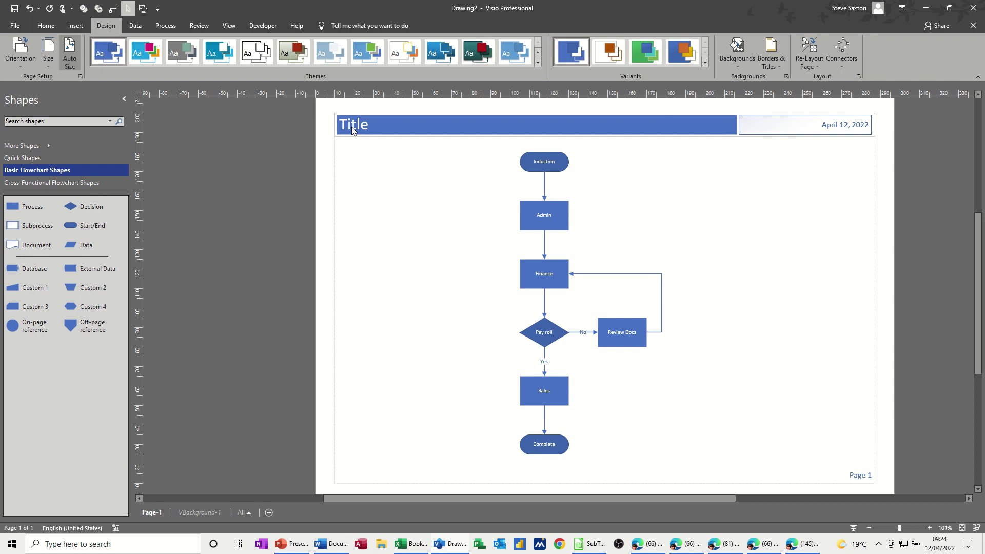
{"action": "left_click", "coordinate": [187, 513]}
{"action": "left_click", "coordinate": [328, 144]}
{"action": "double_click", "coordinate": [329, 143]}
{"action": "type", "text": "Induct"}
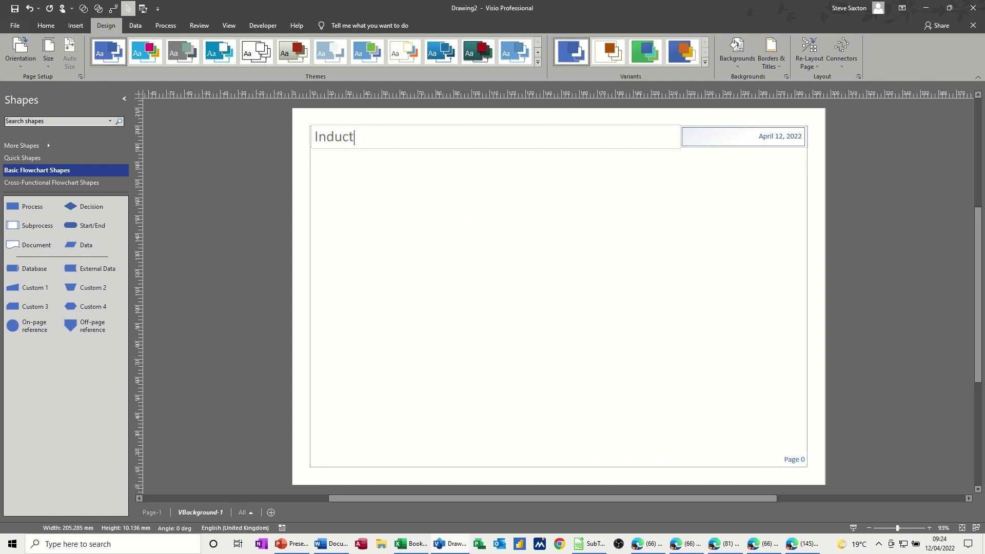
{"action": "type", "text": "ion"}
Apply the world map background to Page-1.
{"action": "left_click", "coordinate": [161, 513]}
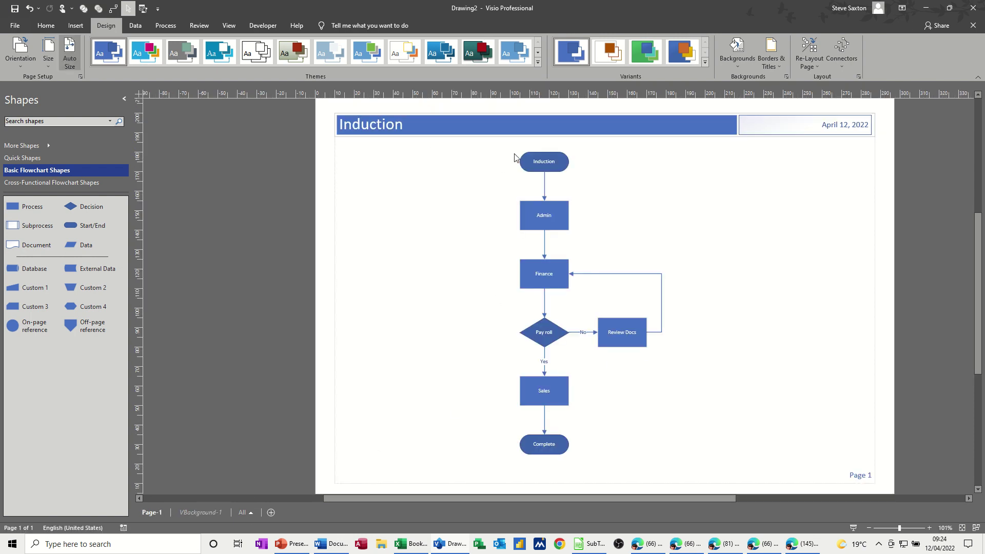
{"action": "left_click", "coordinate": [730, 67]}
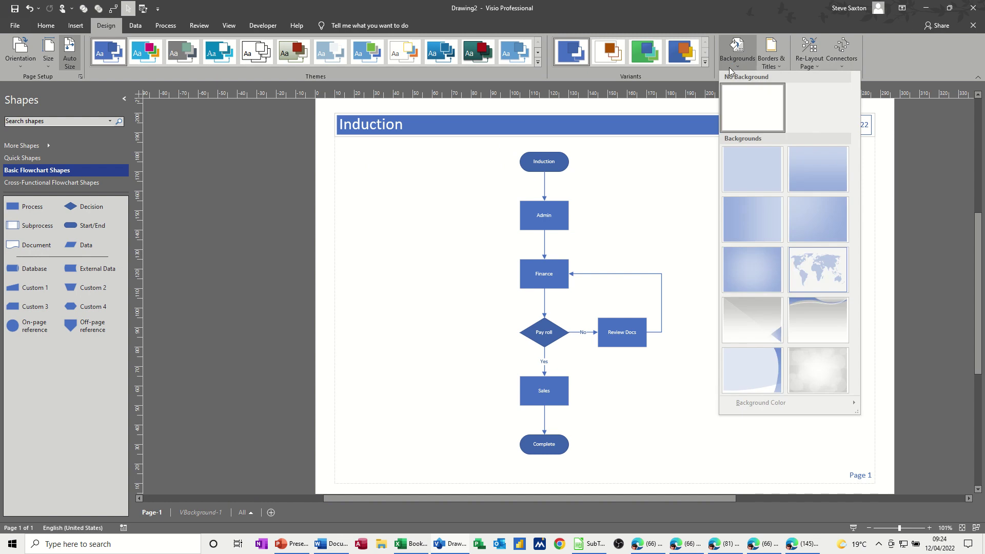
{"action": "left_click", "coordinate": [818, 269]}
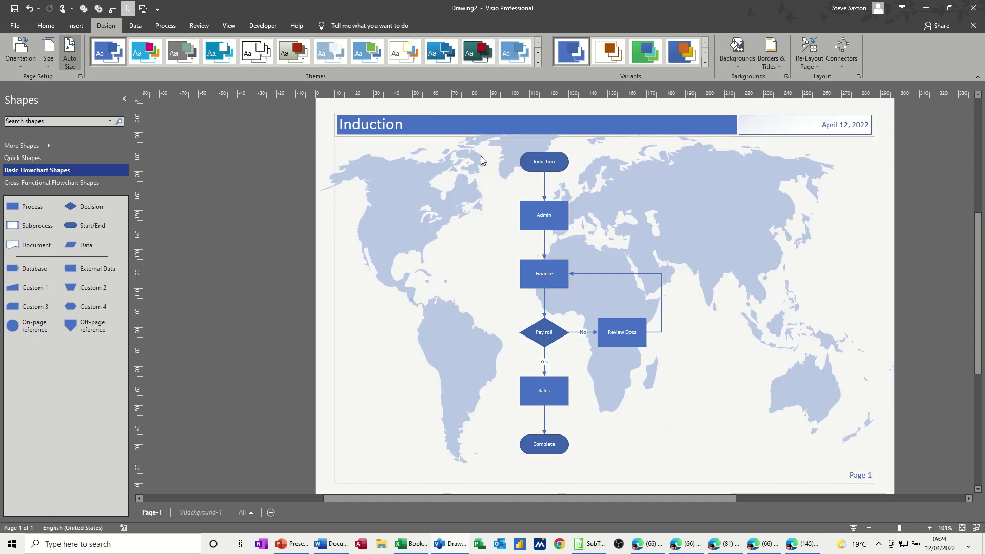
Fill the world map background dark red on VBackground-1, then return to Page-1.
{"action": "left_click", "coordinate": [195, 513]}
{"action": "left_click", "coordinate": [359, 287]}
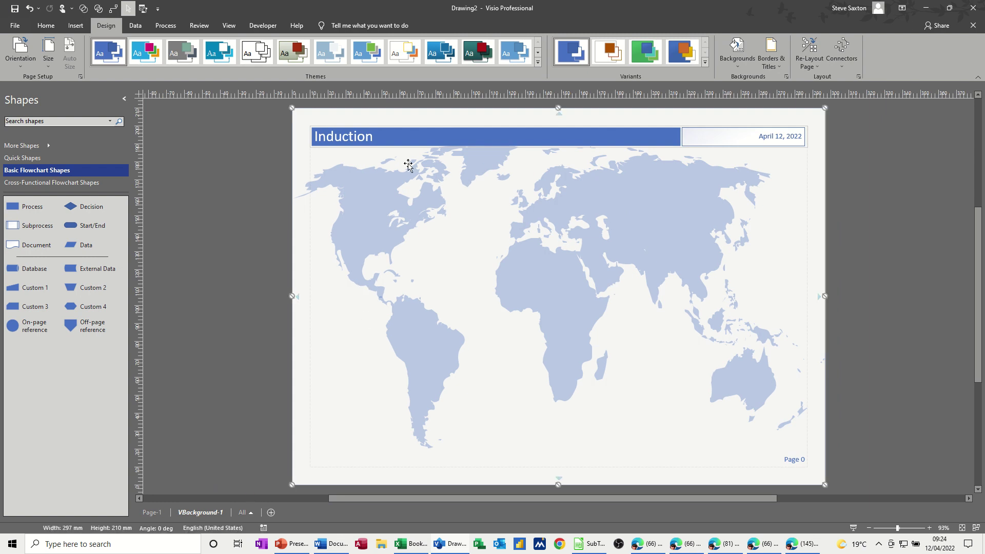
{"action": "left_click", "coordinate": [49, 28]}
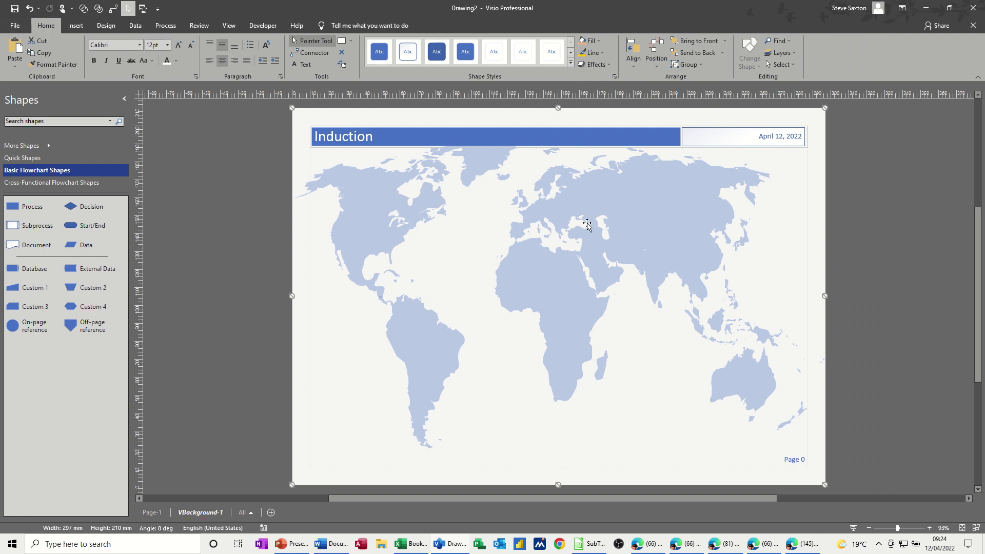
{"action": "left_click", "coordinate": [590, 41]}
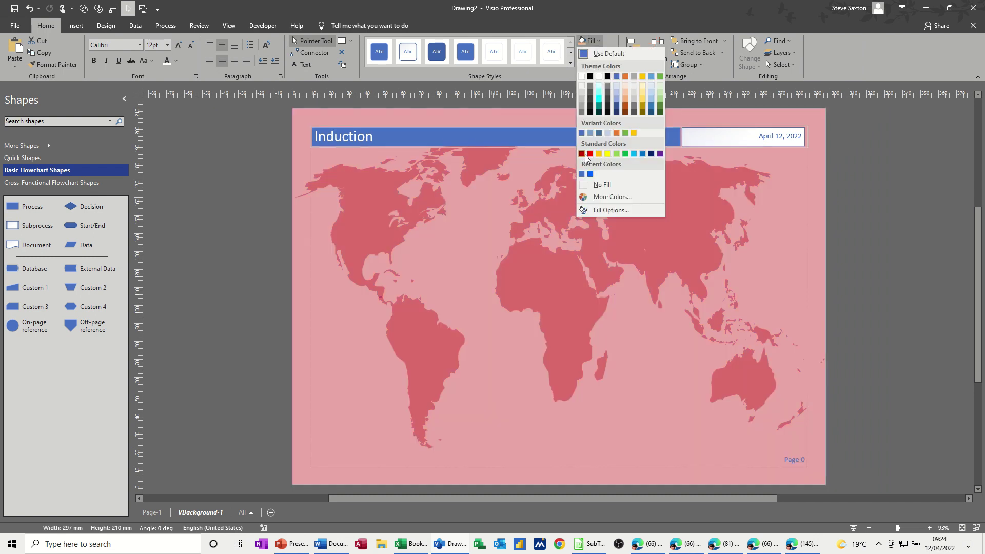
{"action": "left_click", "coordinate": [584, 155]}
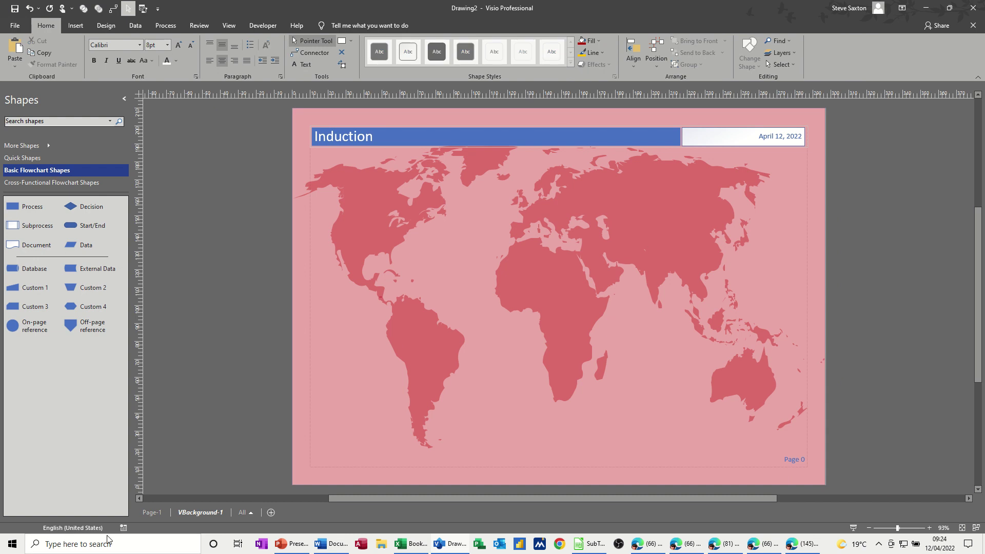
{"action": "left_click", "coordinate": [152, 512]}
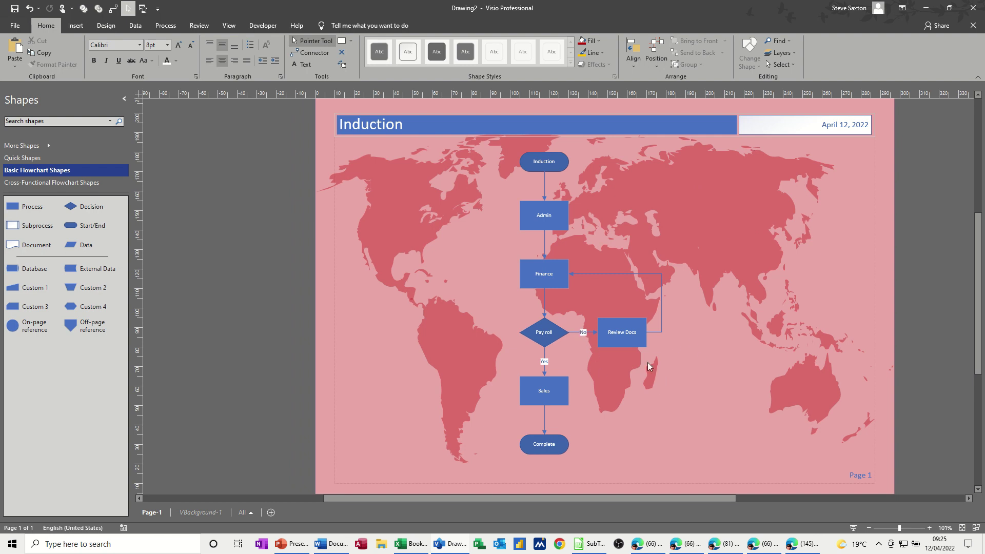
{"action": "left_click", "coordinate": [565, 219]}
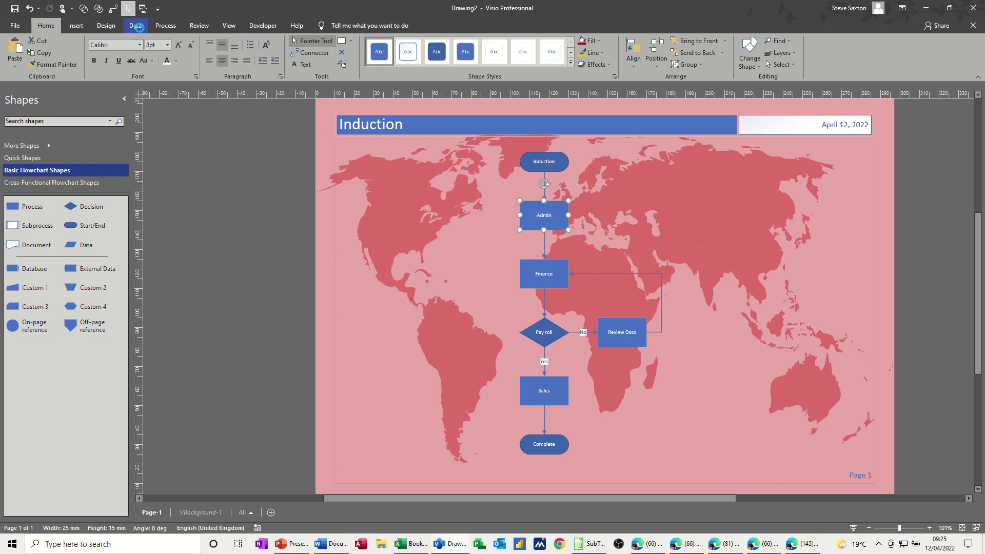
Show the Shape Data window for the Admin process box from the Data tab.
{"action": "left_click", "coordinate": [140, 27]}
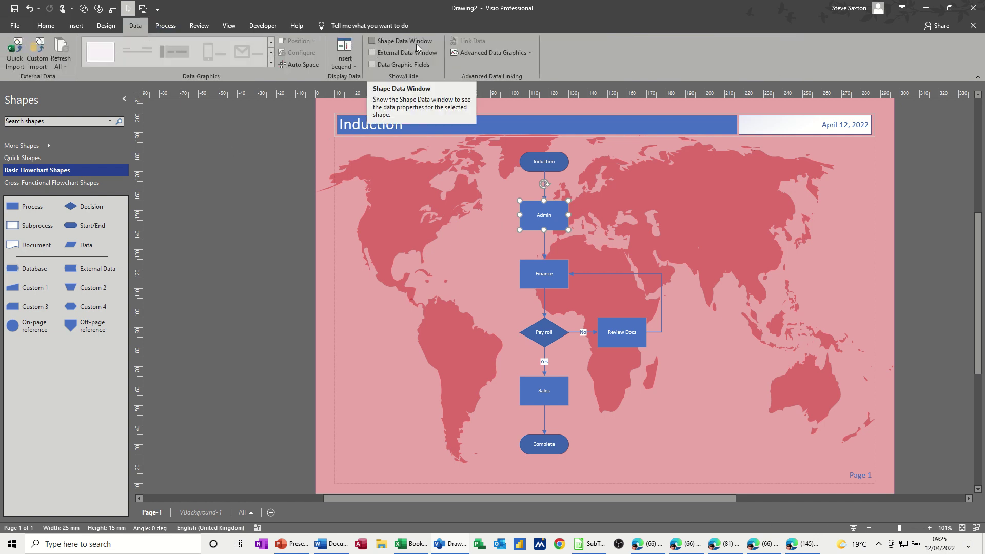
{"action": "left_click", "coordinate": [372, 41]}
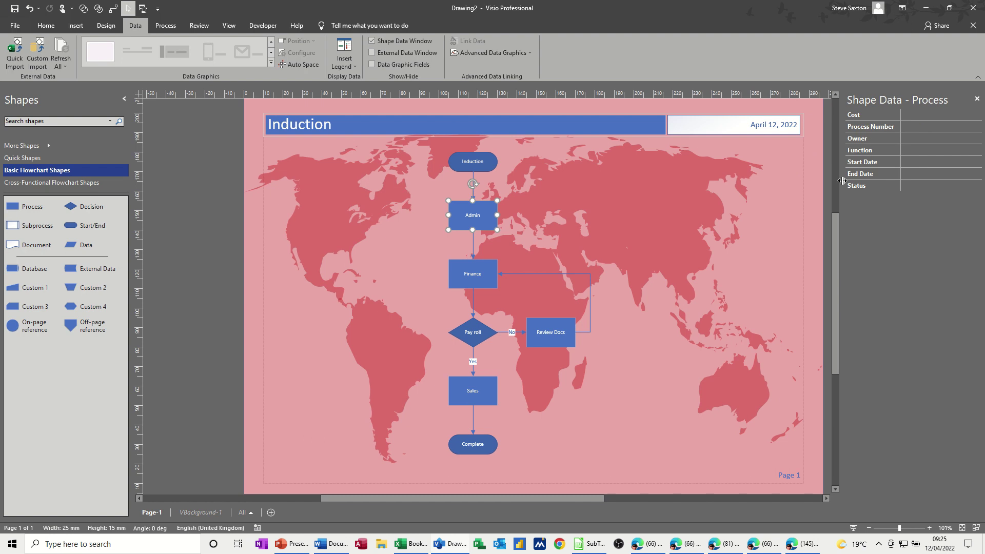
In Define Shape Data, rename the Owner field to Manager and add a Department field.
{"action": "right_click", "coordinate": [484, 219]}
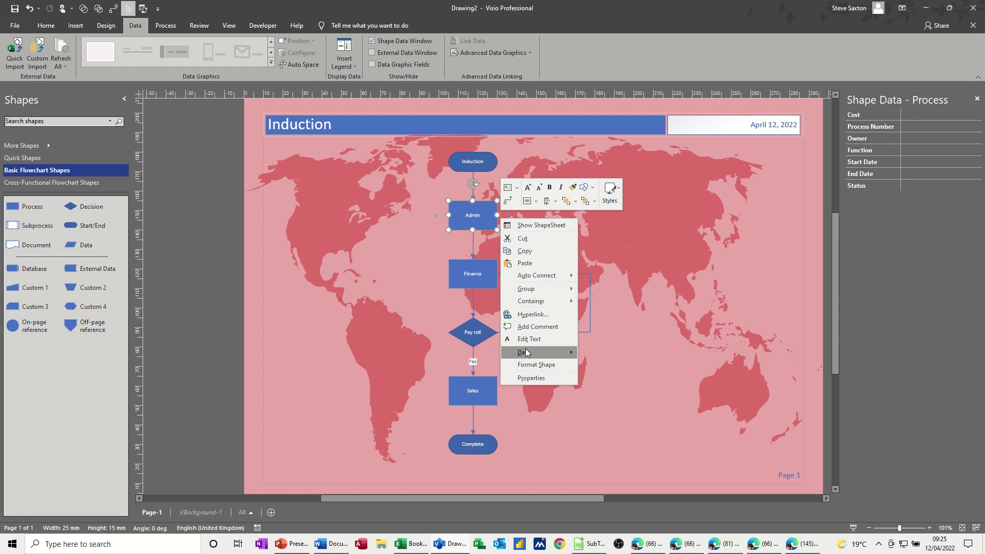
{"action": "mouse_move", "coordinate": [525, 353]}
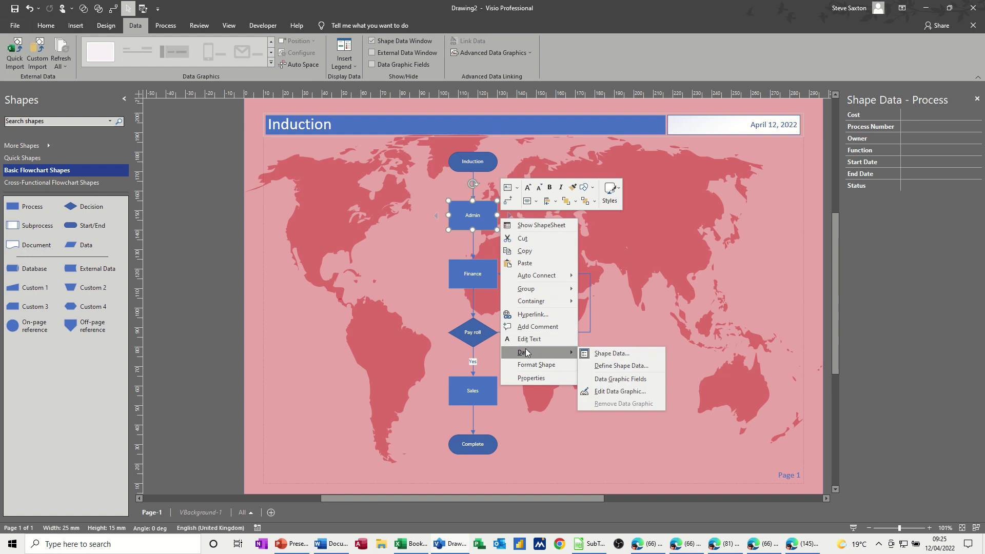
{"action": "left_click", "coordinate": [616, 366]}
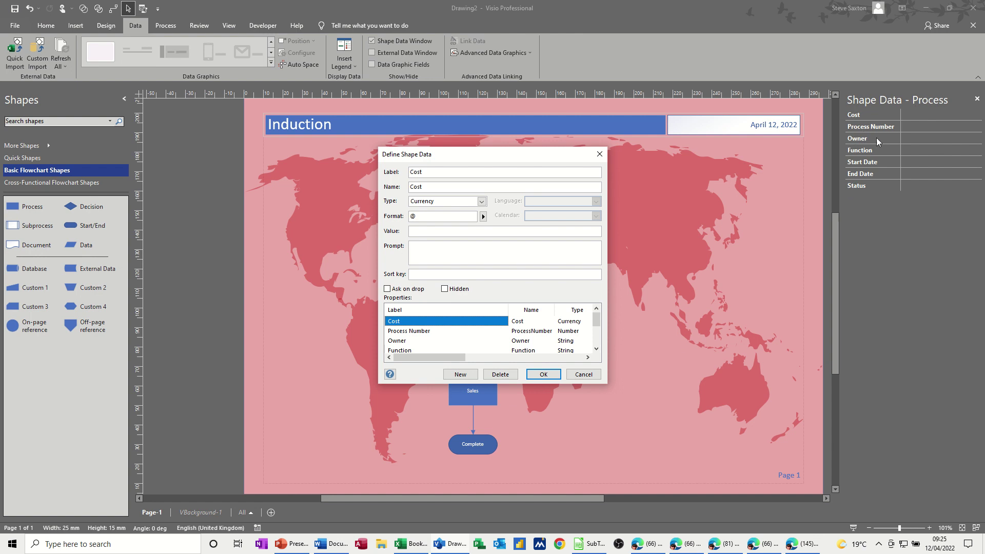
{"action": "left_click", "coordinate": [398, 341]}
{"action": "left_click_drag", "start_coordinate": [439, 174], "coordinate": [382, 171]}
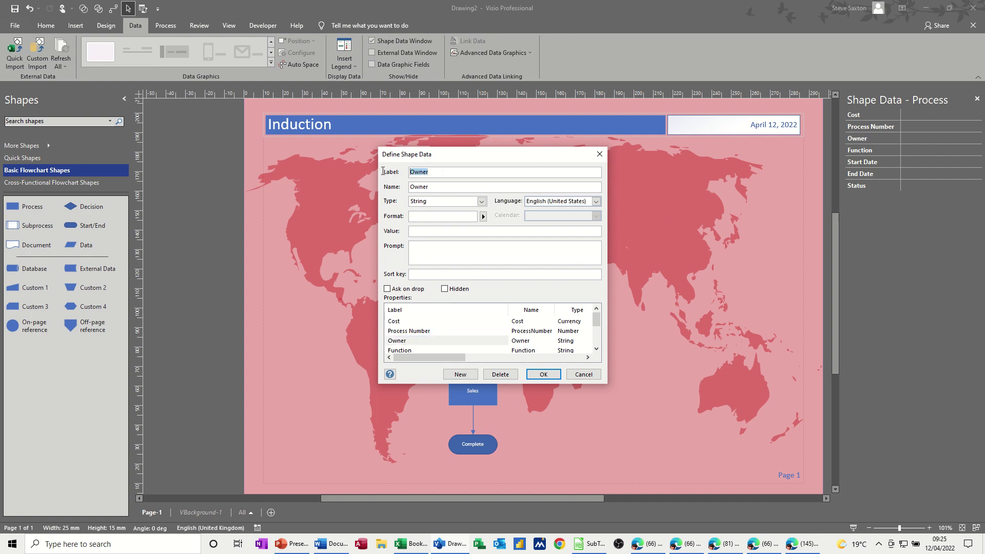
{"action": "type", "text": "Manag"}
{"action": "scroll", "coordinate": [599, 321], "scroll_direction": "down", "scroll_amount": 3}
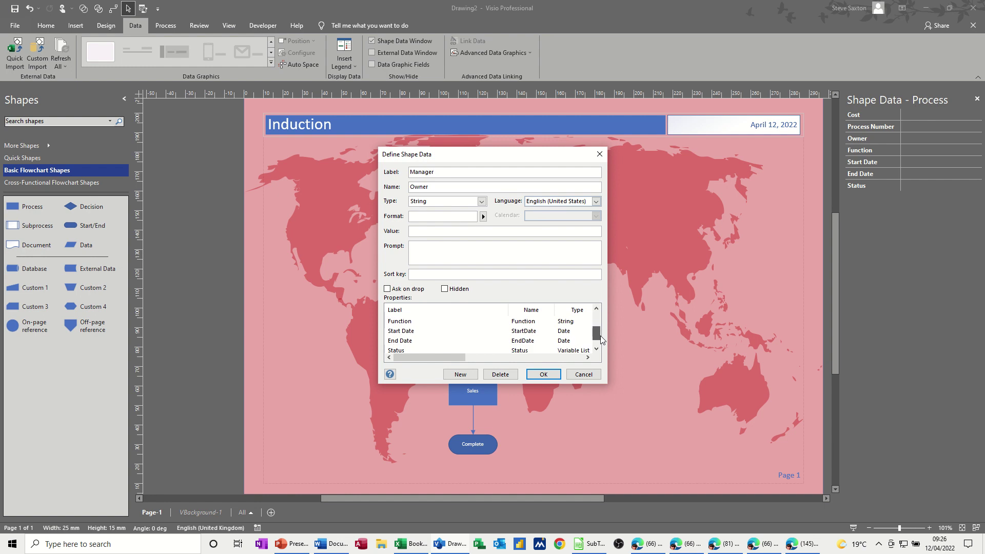
{"action": "left_click", "coordinate": [462, 376]}
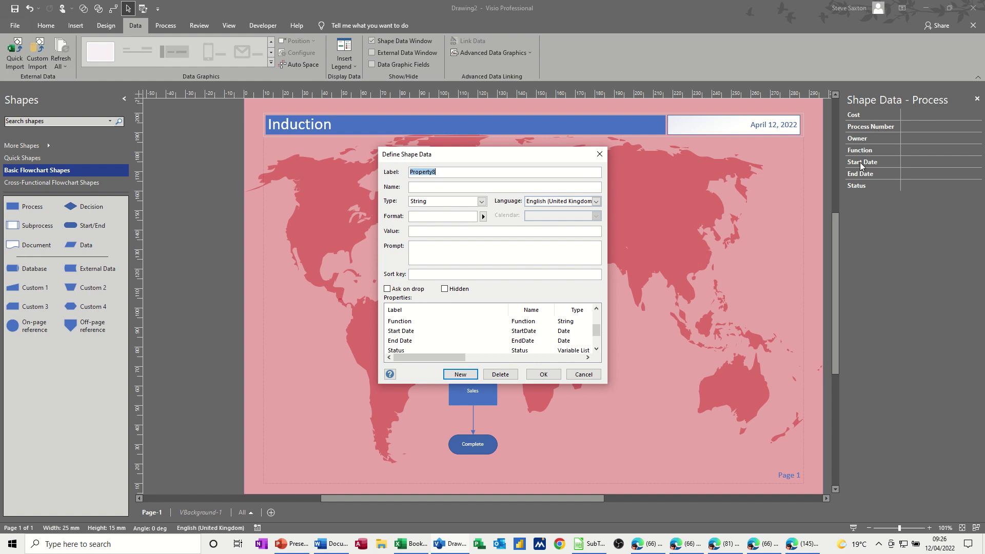
{"action": "type", "text": "Department"}
{"action": "scroll", "coordinate": [460, 342], "scroll_direction": "down", "scroll_amount": 1}
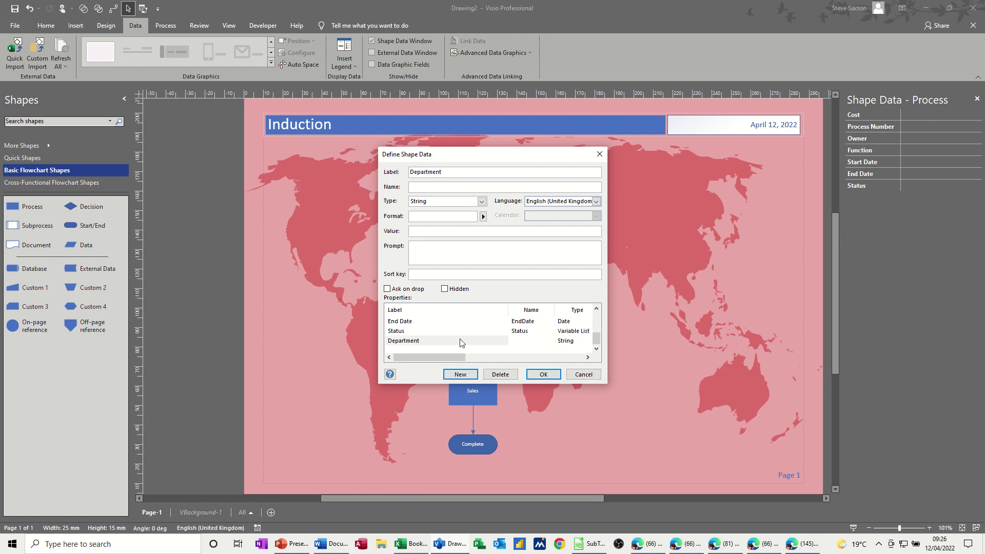
{"action": "left_click", "coordinate": [535, 375]}
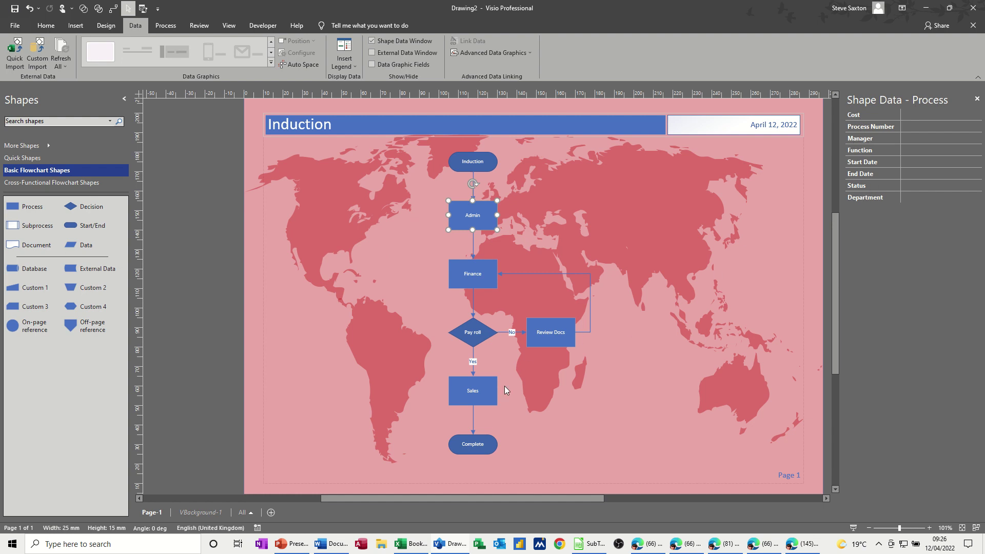
Open Admin's Define Shape Data and give the Manager field sort key 1.
{"action": "right_click", "coordinate": [482, 213]}
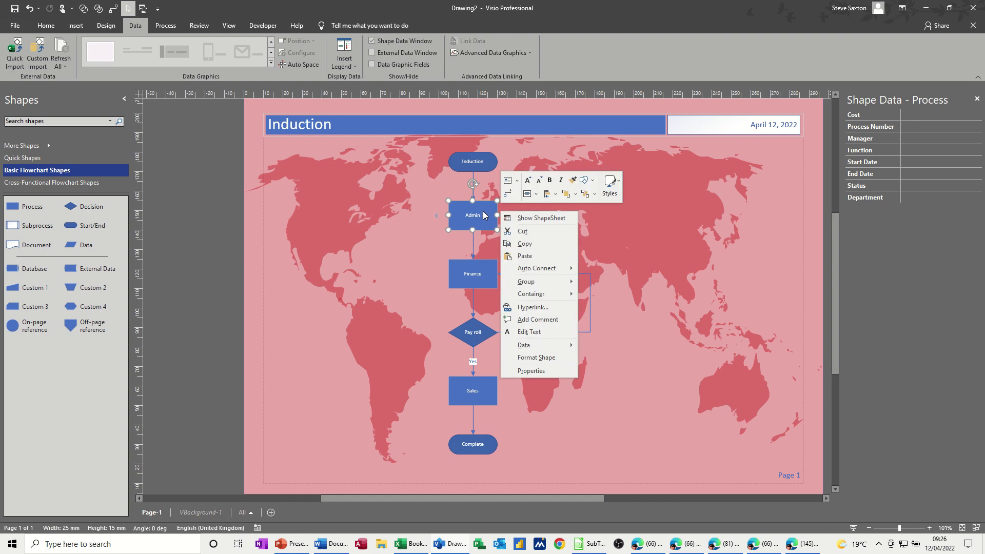
{"action": "mouse_move", "coordinate": [525, 346]}
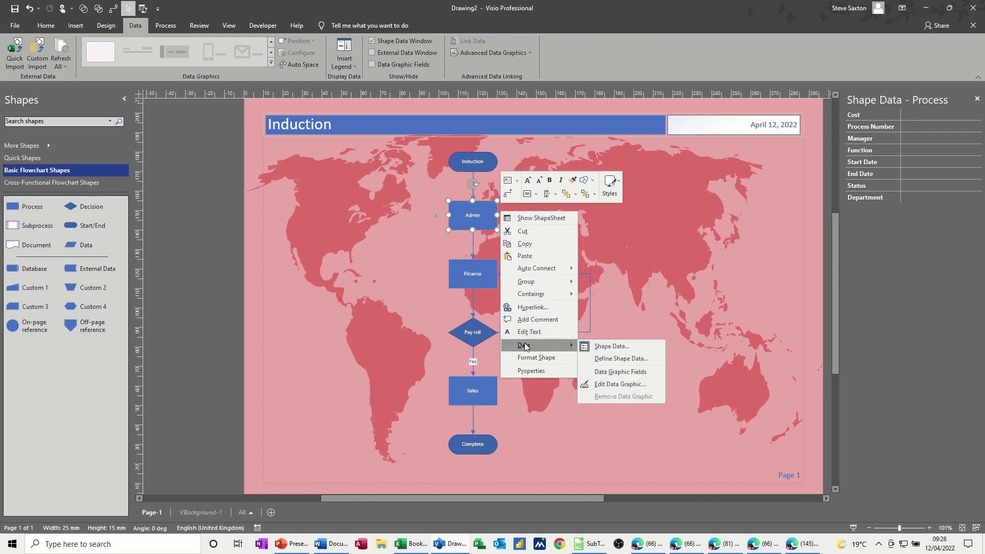
{"action": "left_click", "coordinate": [599, 360]}
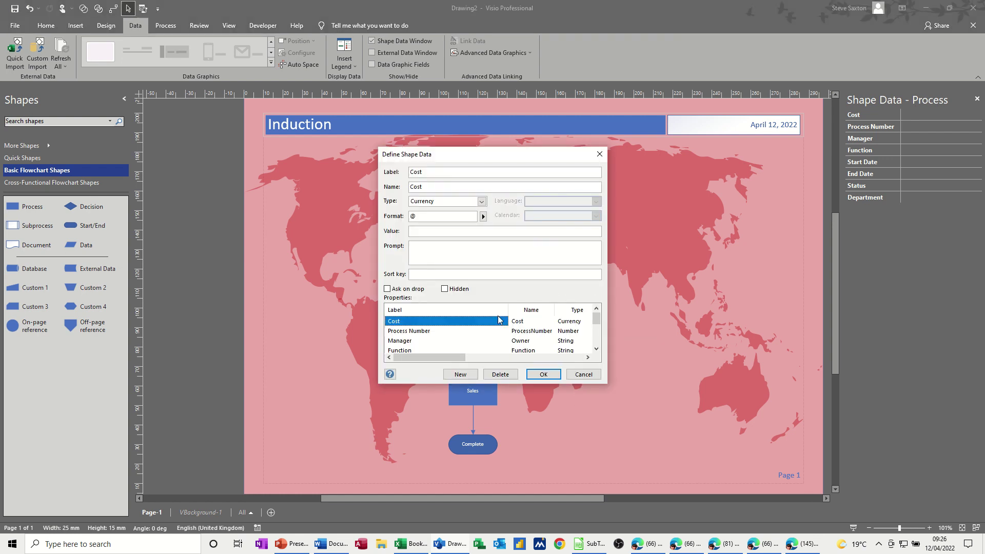
{"action": "left_click", "coordinate": [413, 342]}
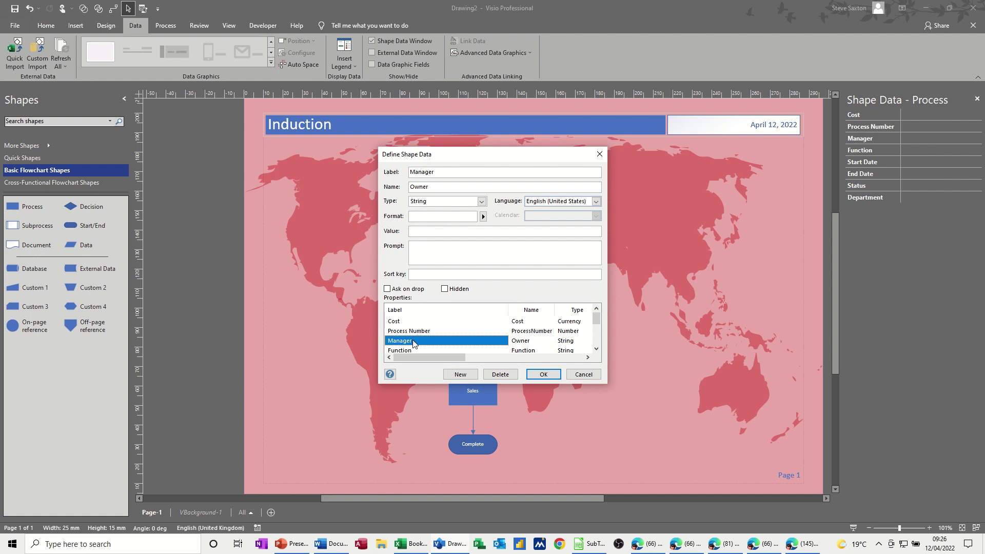
{"action": "left_click", "coordinate": [426, 274]}
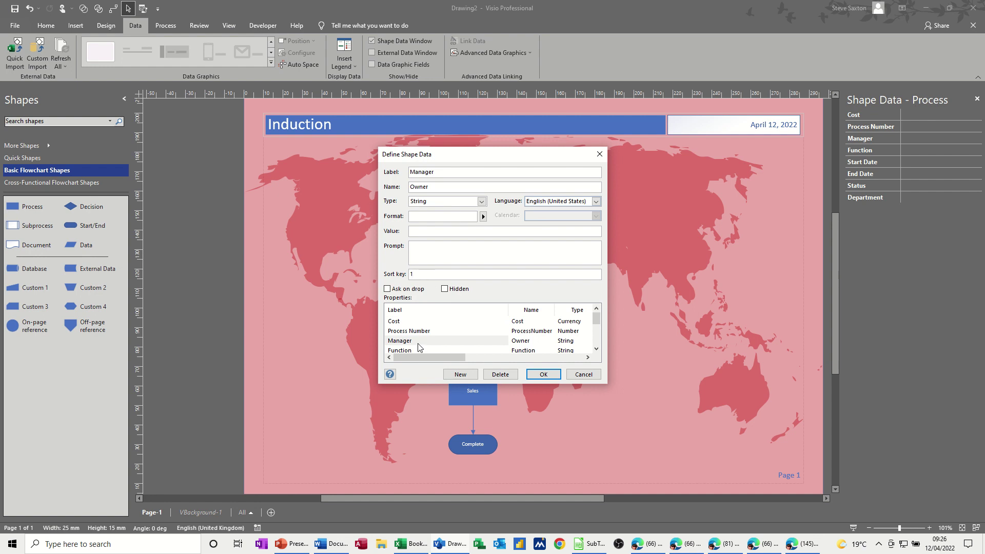
{"action": "scroll", "coordinate": [426, 347], "scroll_direction": "down", "scroll_amount": 2}
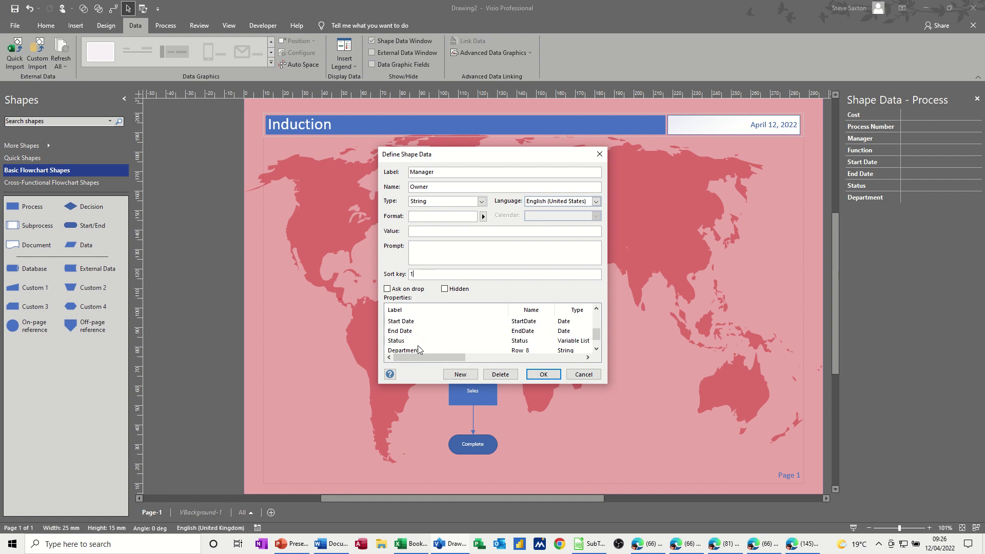
Give Department sort key 2 and Cost sort key 3, then confirm.
{"action": "left_click", "coordinate": [418, 349]}
{"action": "left_click", "coordinate": [415, 276]}
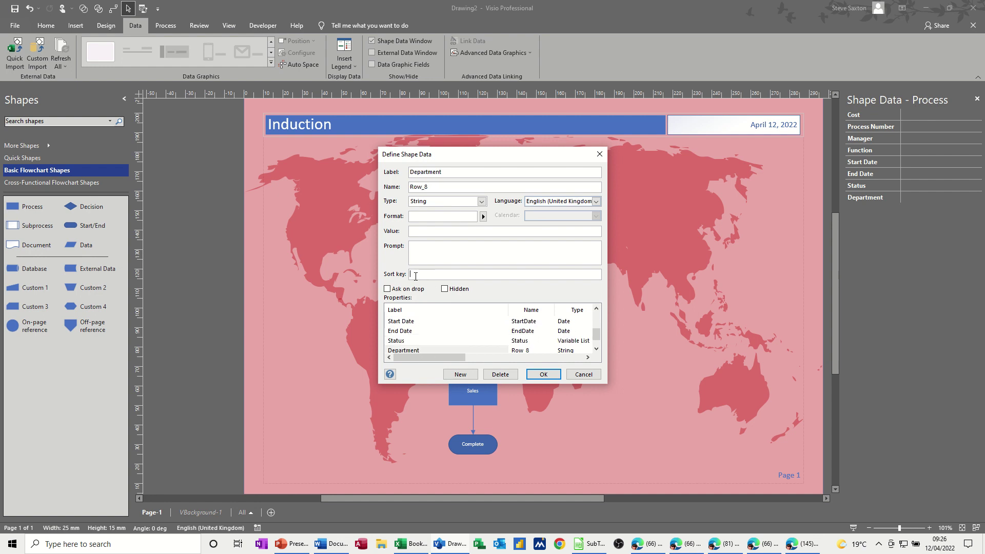
{"action": "type", "text": "2"}
{"action": "scroll", "coordinate": [415, 339], "scroll_direction": "up", "scroll_amount": 2}
{"action": "left_click", "coordinate": [400, 322]}
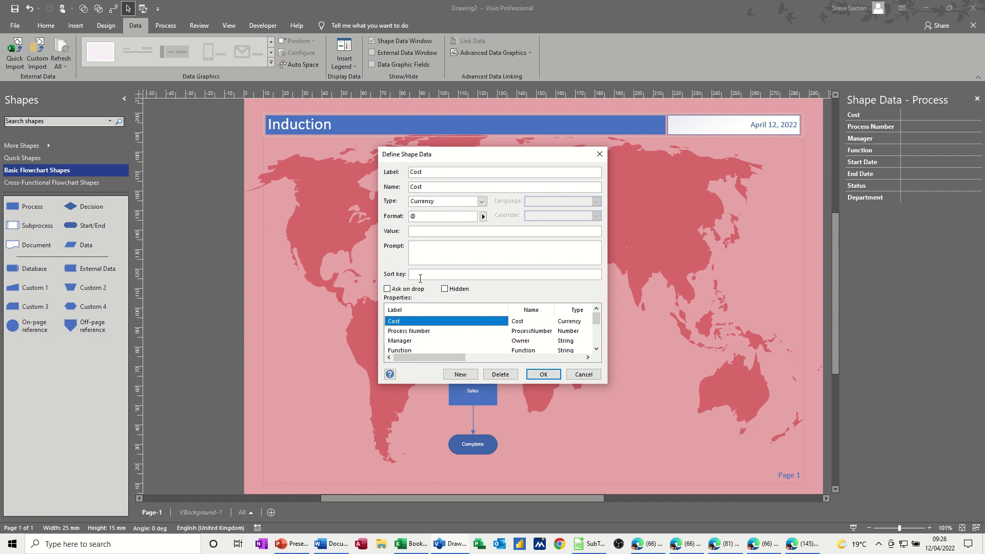
{"action": "left_click", "coordinate": [418, 274]}
{"action": "type", "text": "3"}
{"action": "left_click", "coordinate": [538, 375]}
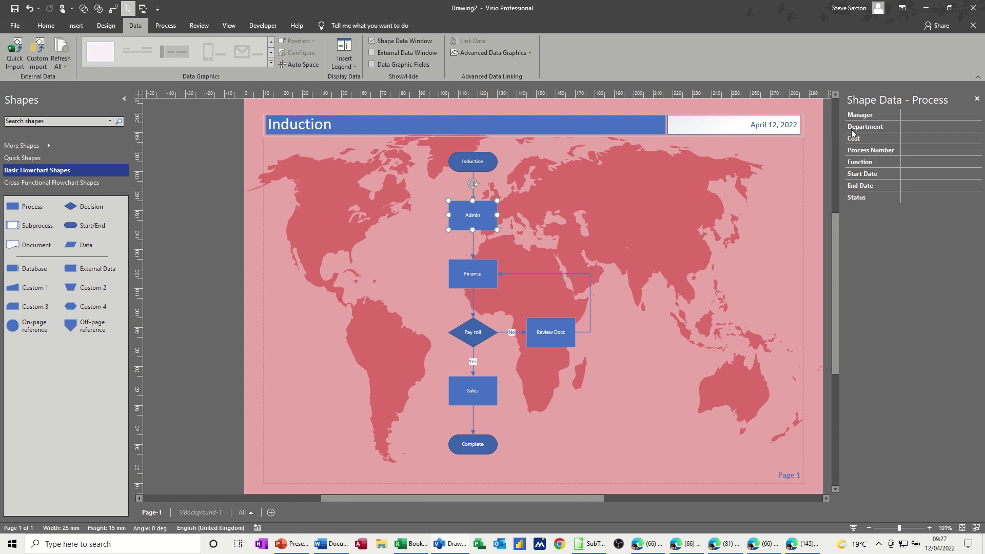
Enter a manager's name, Department Sales and Cost £2,000.00 in the Admin shape's data.
{"action": "left_click", "coordinate": [916, 116]}
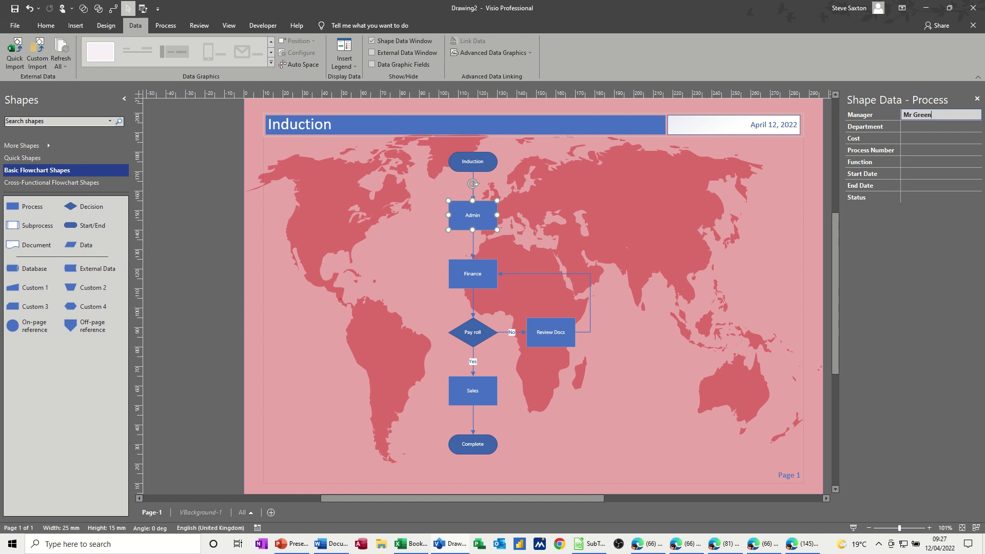
{"action": "key", "text": "Return"}
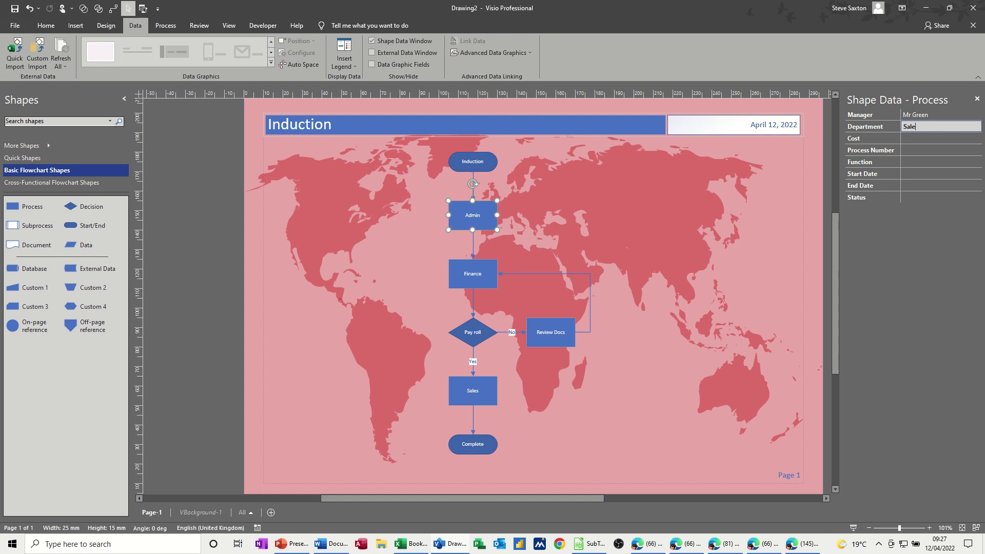
{"action": "key", "text": "Return"}
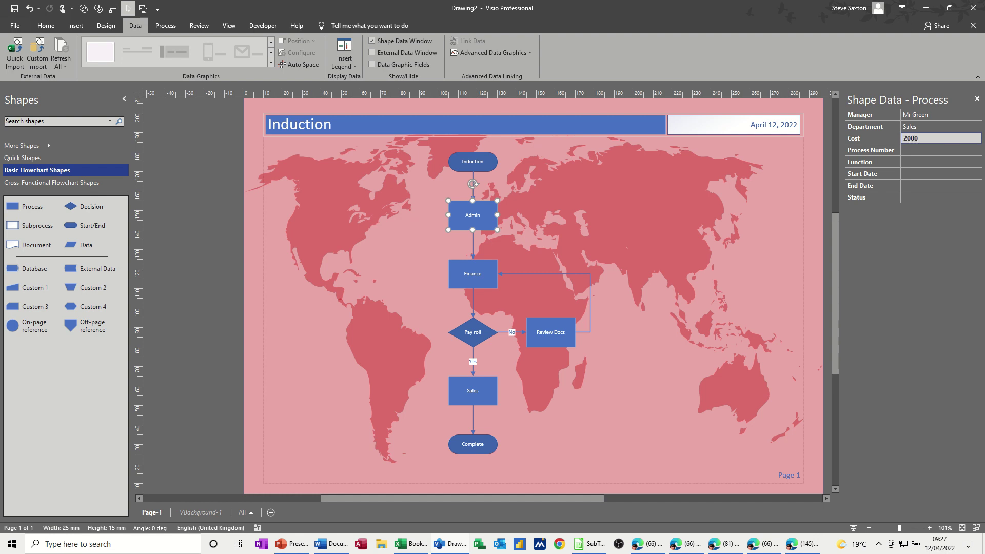
{"action": "key", "text": "Return"}
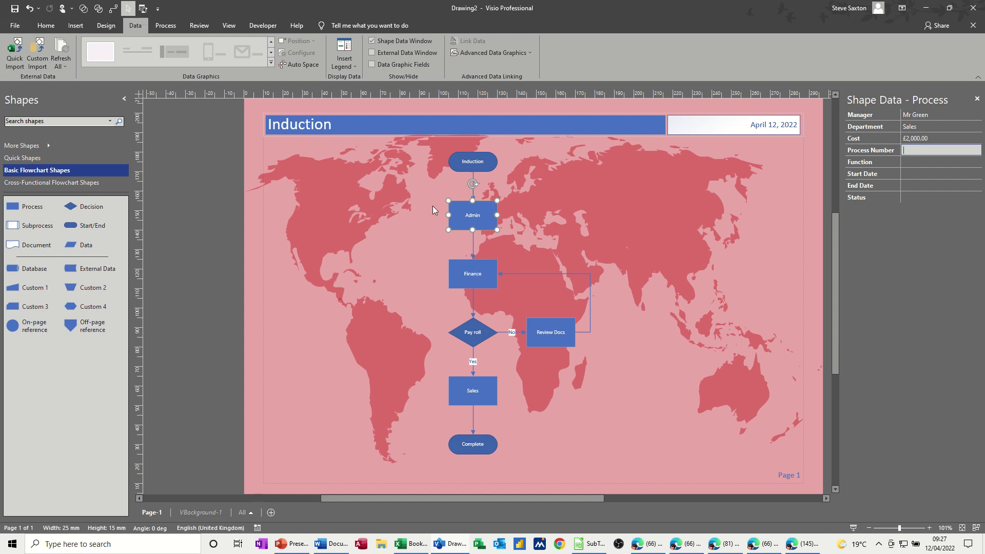
Compare the Finance and Admin shapes' data by switching between the two shapes.
{"action": "left_click", "coordinate": [488, 264]}
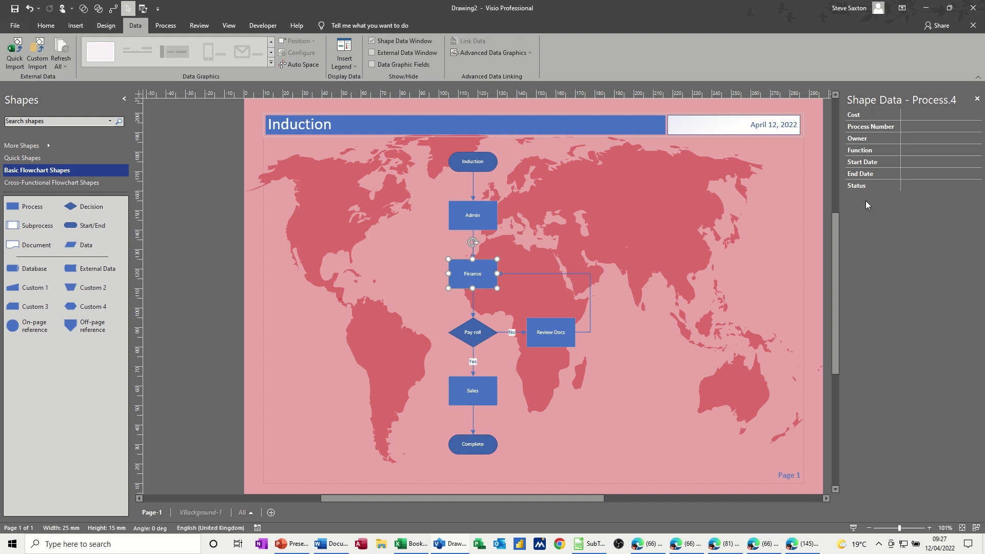
{"action": "left_click", "coordinate": [491, 228]}
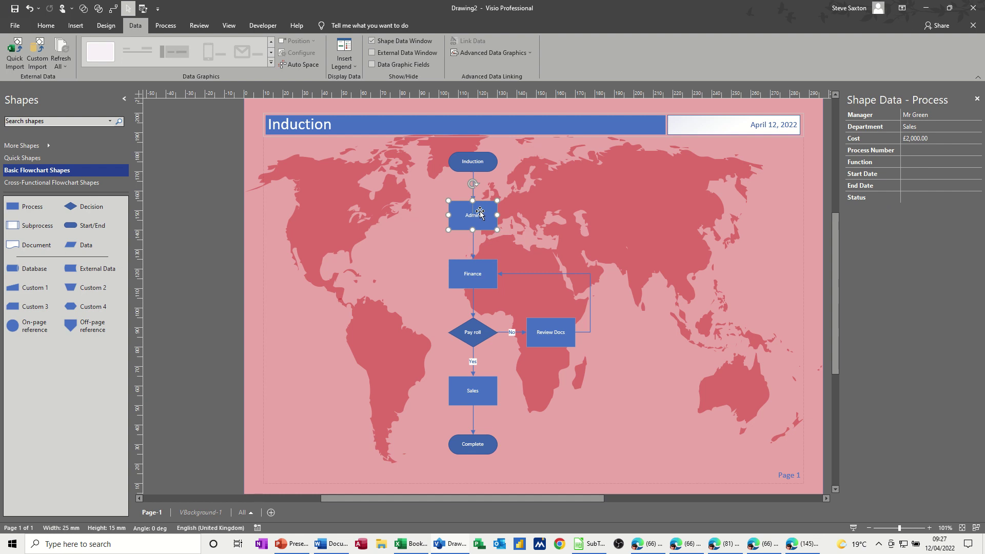
{"action": "left_click", "coordinate": [482, 280]}
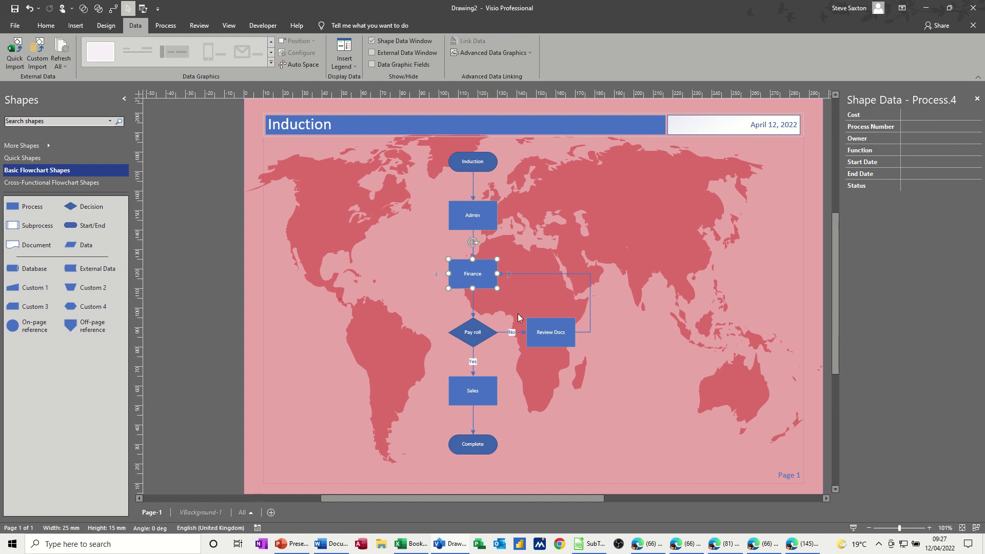
{"action": "left_click", "coordinate": [490, 227]}
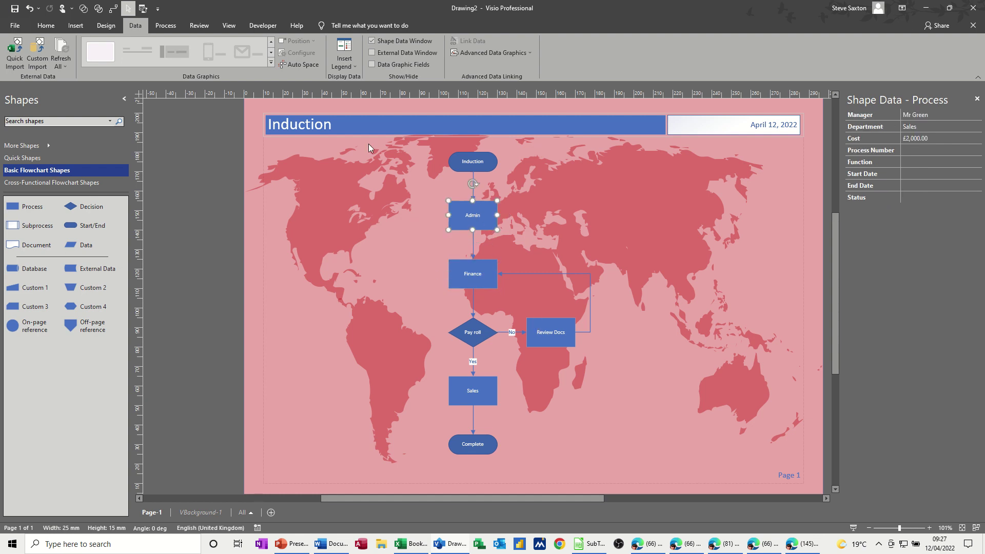
Show the Developer tab and confirm Developer is ticked under Customize Ribbon in Options.
{"action": "left_click", "coordinate": [261, 30]}
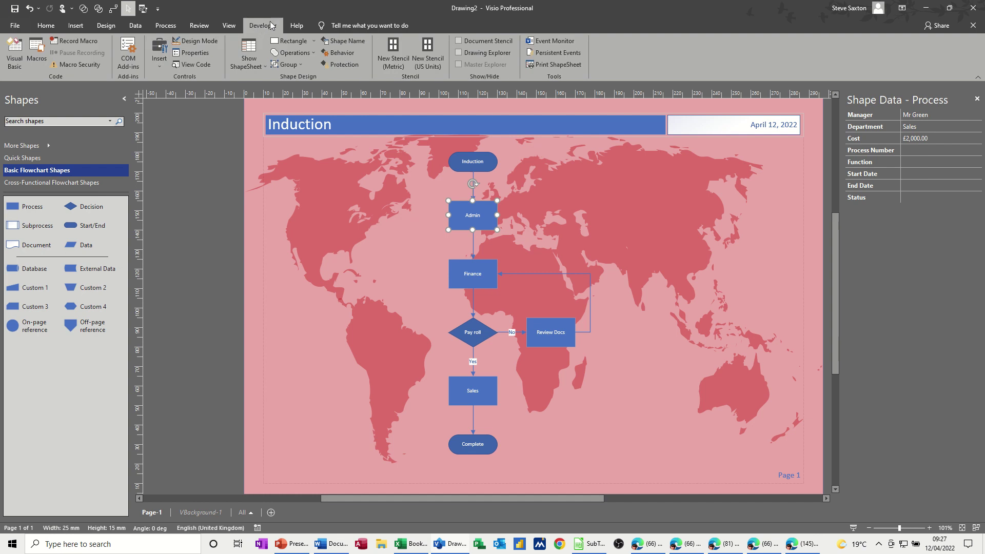
{"action": "left_click", "coordinate": [15, 25]}
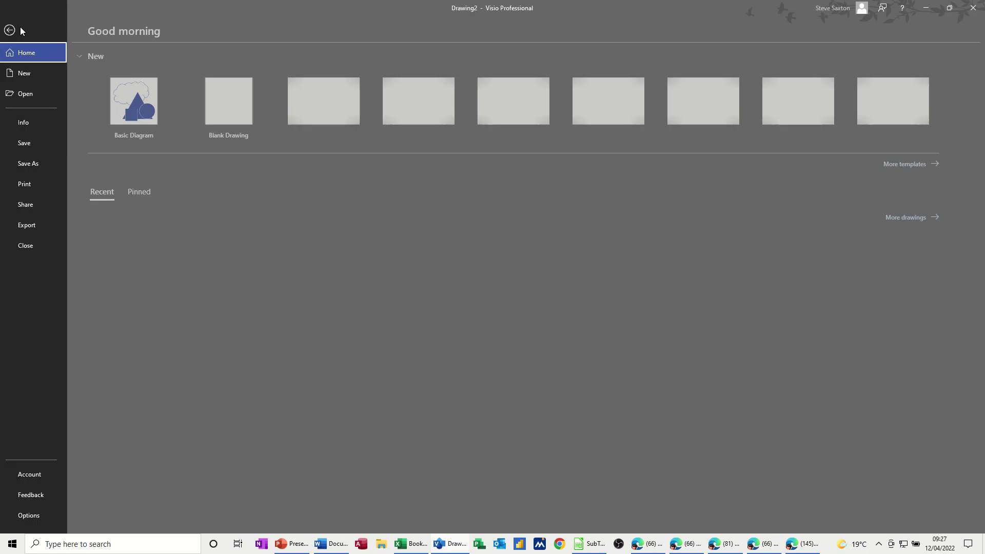
{"action": "left_click", "coordinate": [39, 516]}
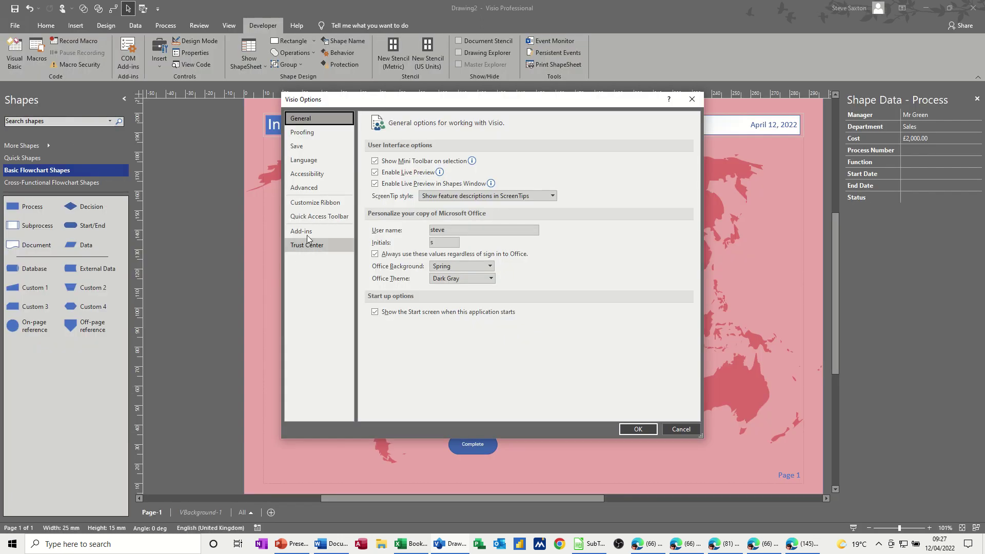
{"action": "left_click", "coordinate": [312, 203]}
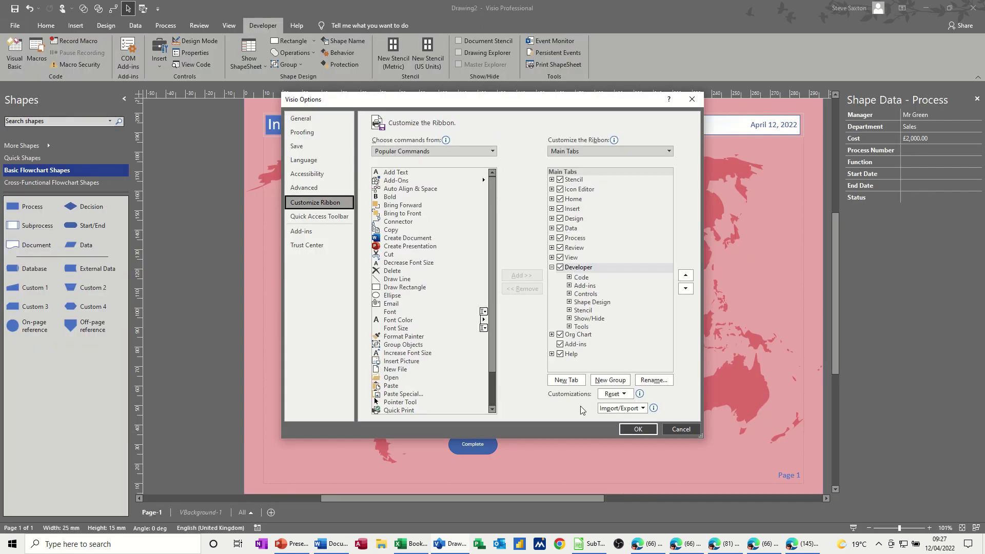
{"action": "left_click", "coordinate": [636, 429]}
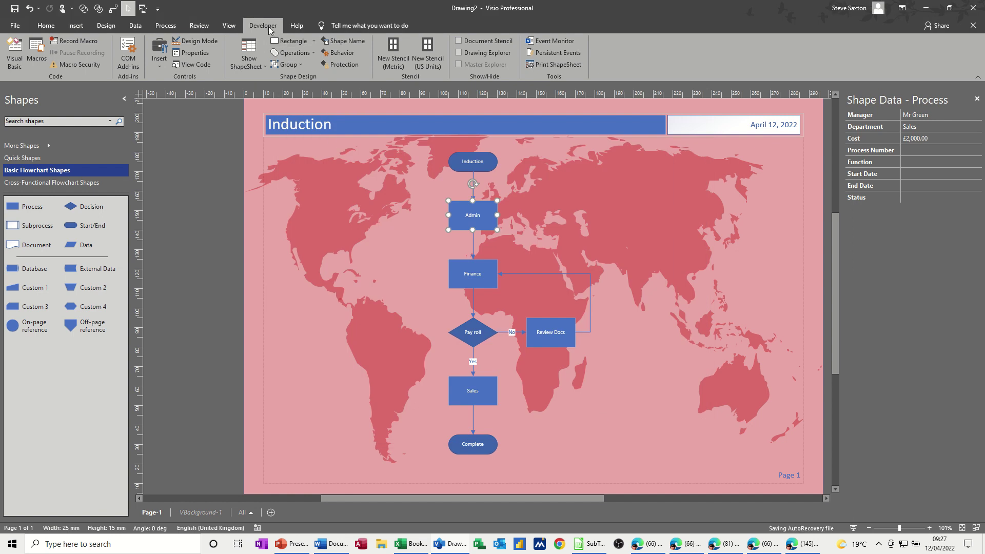
Place a blank Process shape and save the Admin box as a Document Stencil master named 'test'.
{"action": "left_click", "coordinate": [462, 42]}
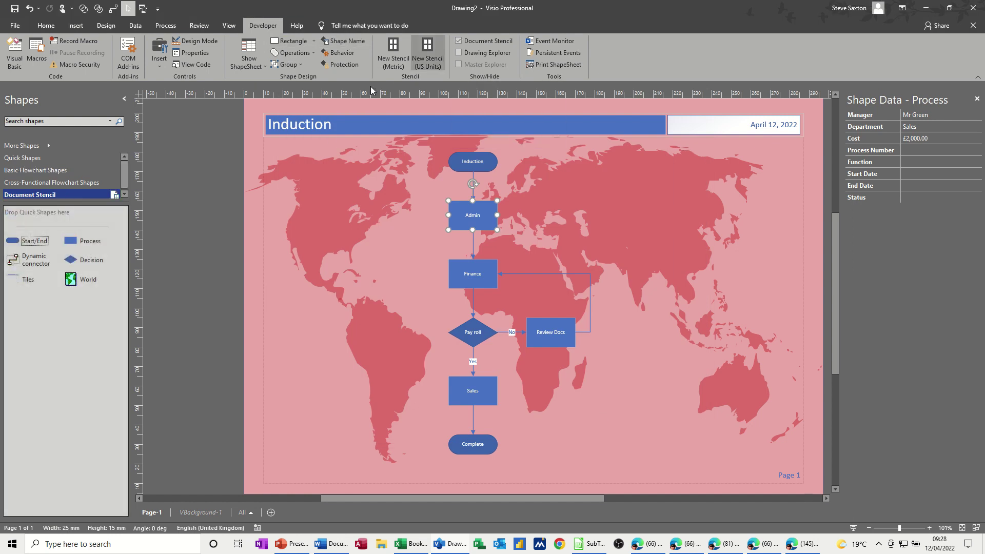
{"action": "left_click", "coordinate": [80, 245]}
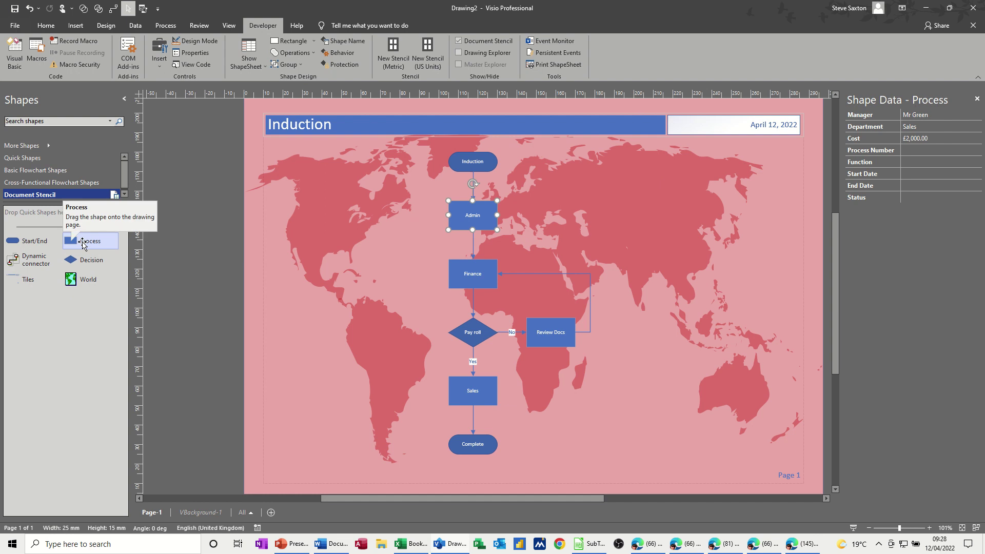
{"action": "left_click_drag", "start_coordinate": [82, 244], "coordinate": [291, 320]}
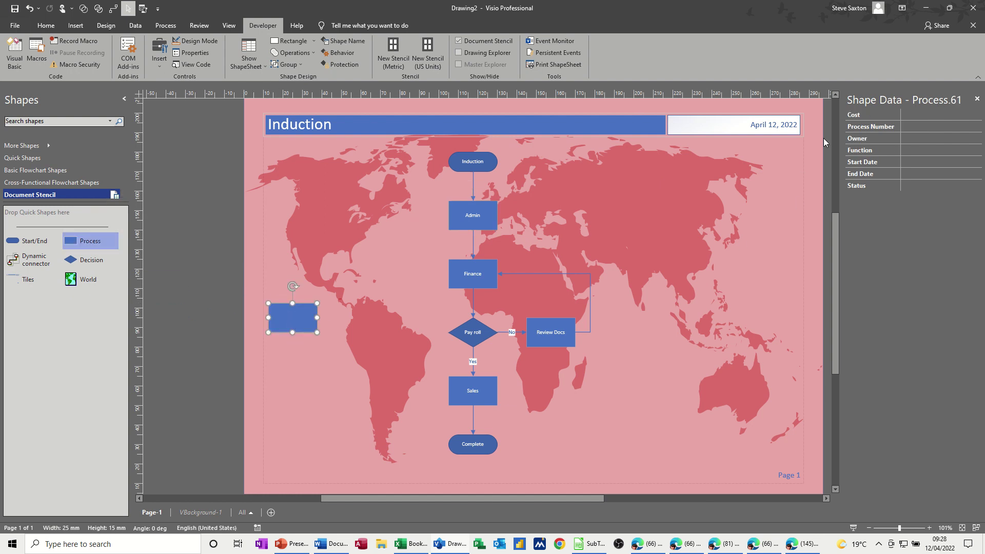
{"action": "left_click_drag", "start_coordinate": [460, 224], "coordinate": [26, 306]}
{"action": "left_click", "coordinate": [34, 299]}
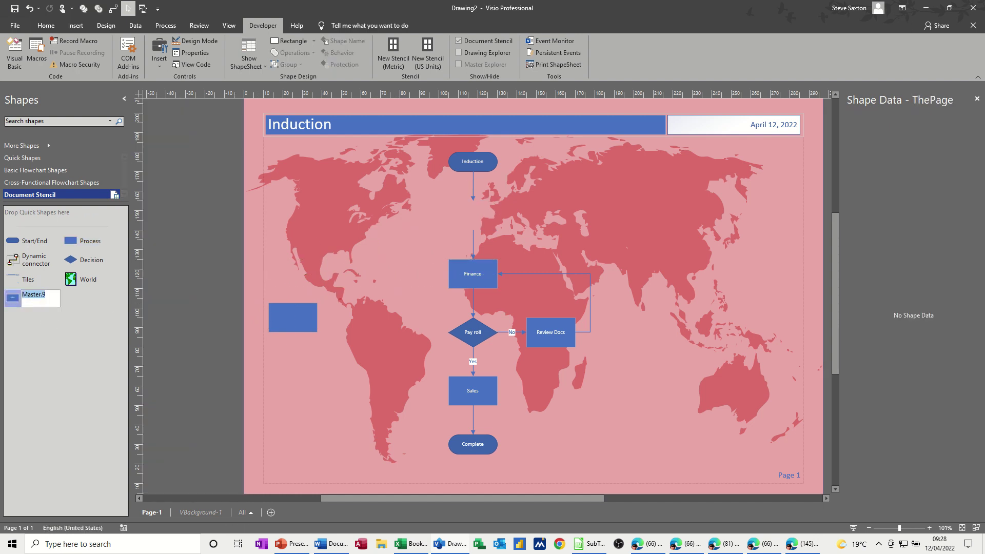
{"action": "type", "text": "test"}
{"action": "key", "text": "Return"}
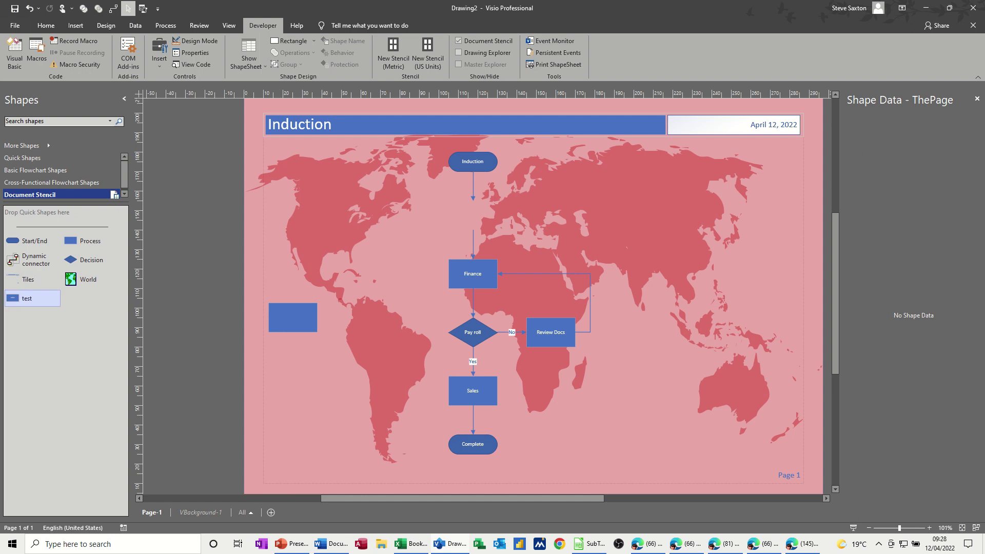
Place copies from the 'test' master, then delete the blank rectangle and the extra Admin shape.
{"action": "left_click_drag", "start_coordinate": [32, 298], "coordinate": [302, 377]}
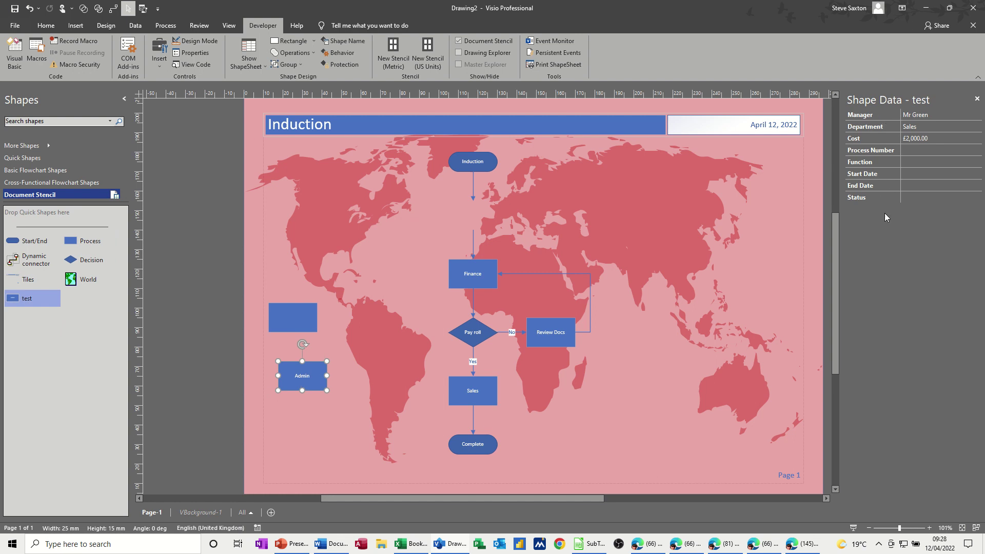
{"action": "left_click", "coordinate": [289, 310]}
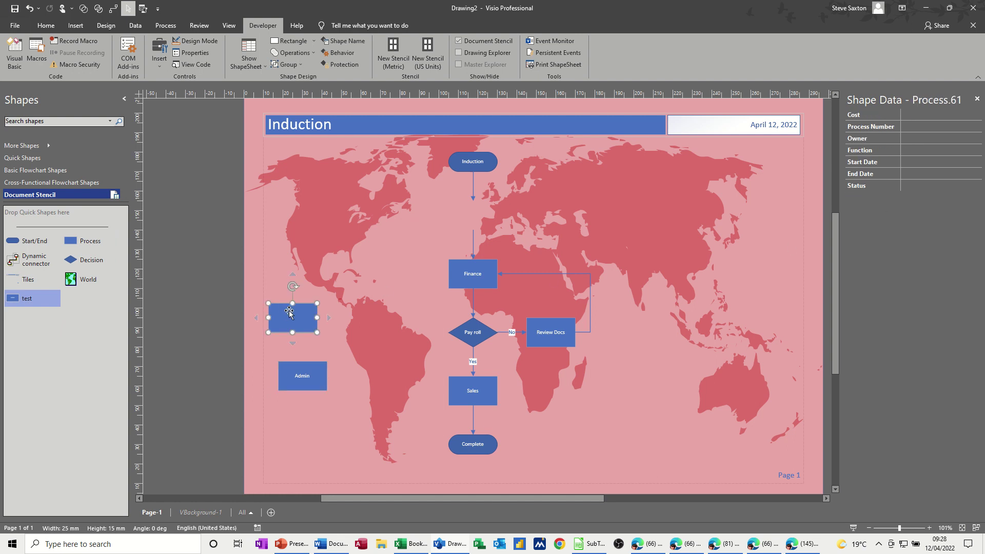
{"action": "key", "text": "Delete"}
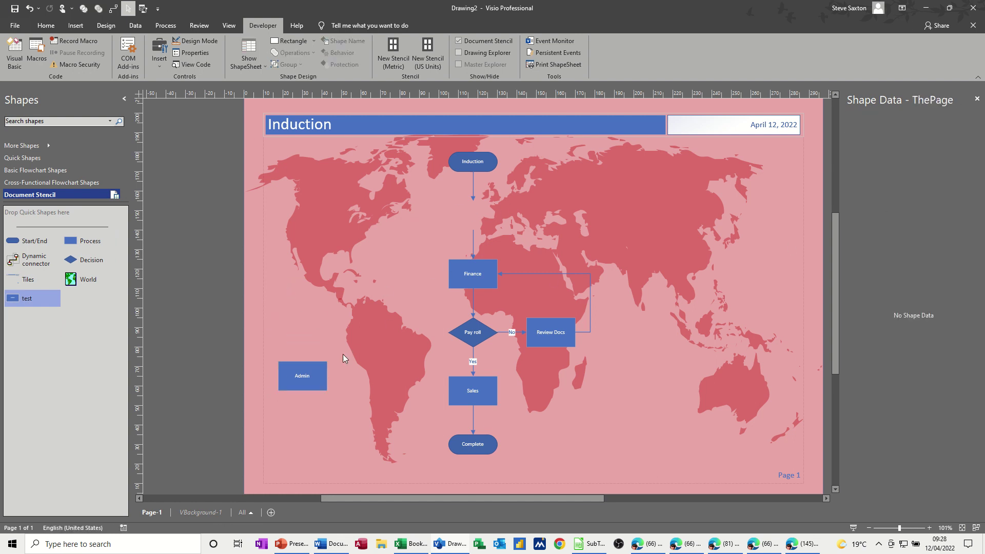
{"action": "left_click_drag", "start_coordinate": [319, 369], "coordinate": [483, 205]}
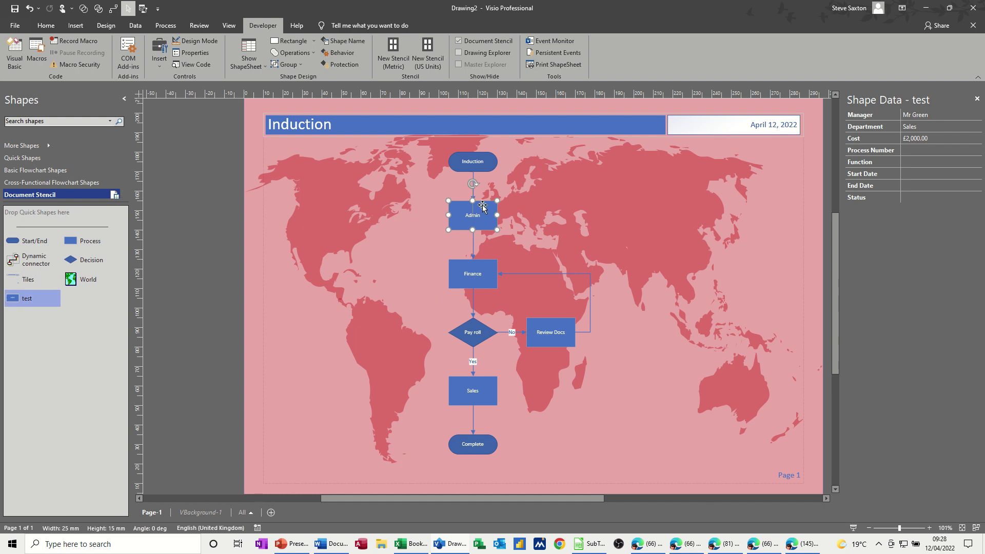
{"action": "left_click_drag", "start_coordinate": [58, 301], "coordinate": [302, 317]}
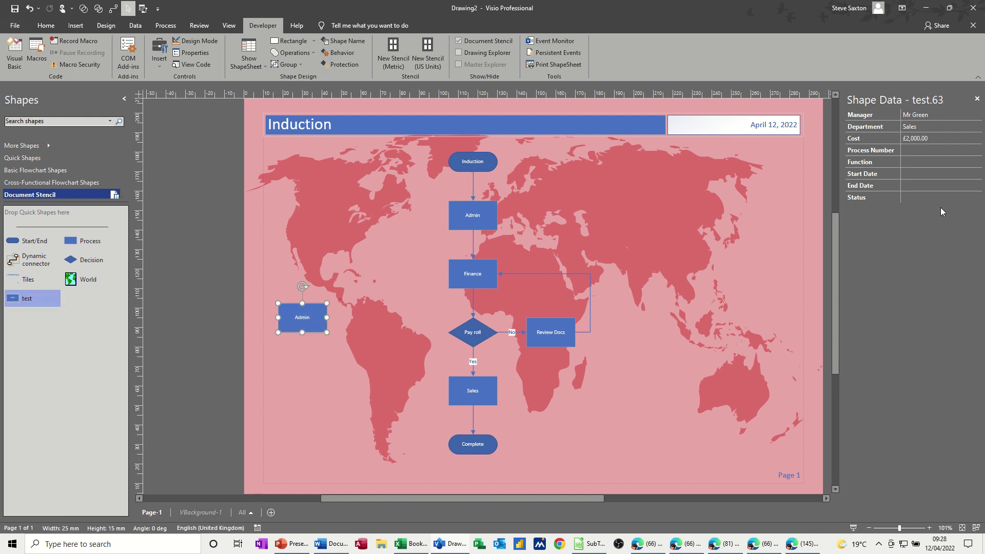
{"action": "key", "text": "Delete"}
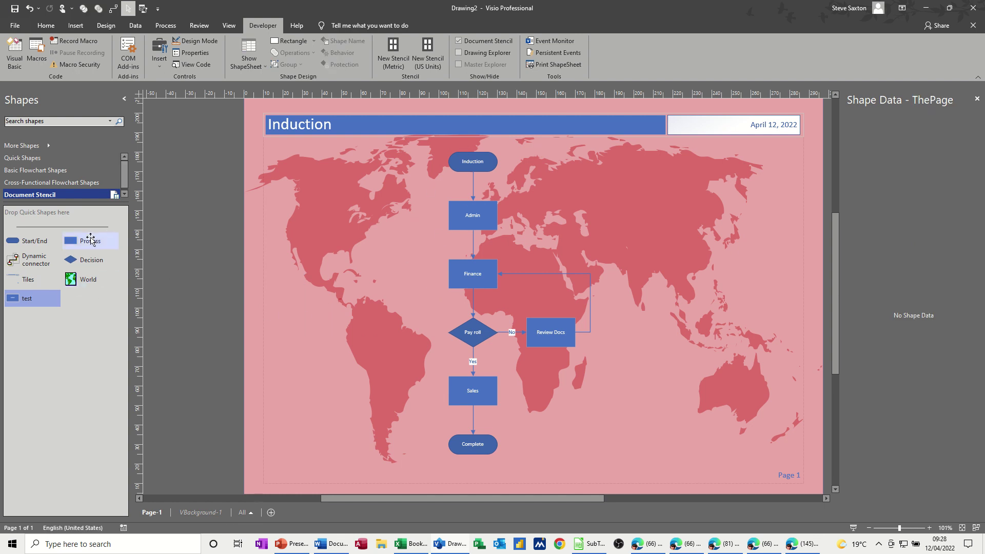
Close the Document Stencil and bring up the Basic Flowchart Shapes stencil.
{"action": "scroll", "coordinate": [110, 186], "scroll_direction": "down", "scroll_amount": 1}
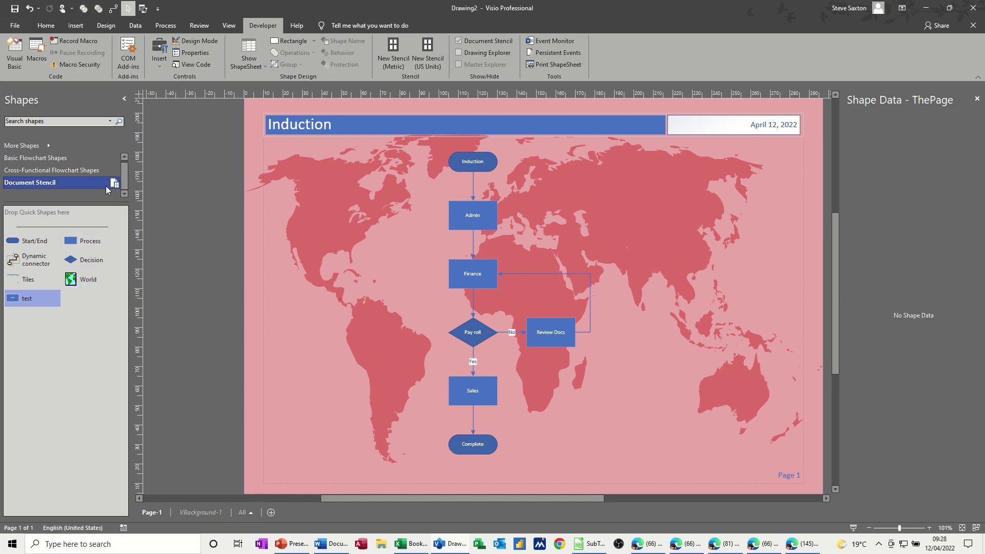
{"action": "right_click", "coordinate": [105, 189]}
{"action": "left_click", "coordinate": [105, 231]}
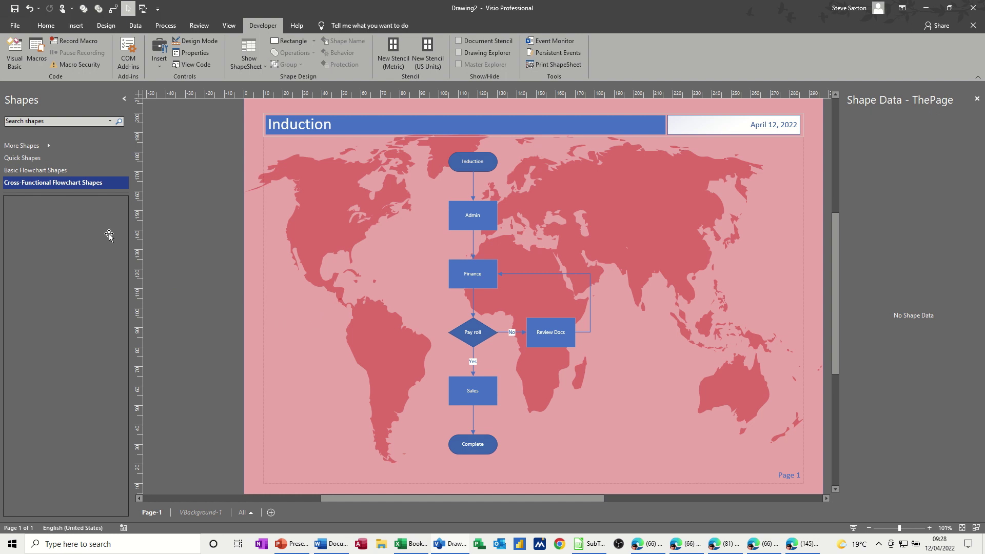
{"action": "left_click", "coordinate": [36, 171]}
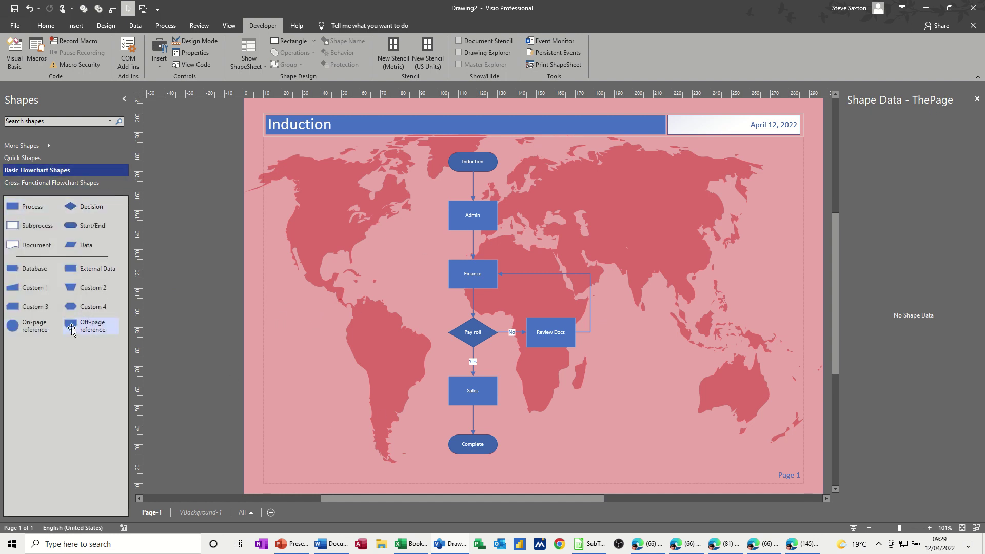
Drop an Off-page reference at Page-1's lower right, linking it to a new Page-2.
{"action": "left_click_drag", "start_coordinate": [88, 329], "coordinate": [707, 452]}
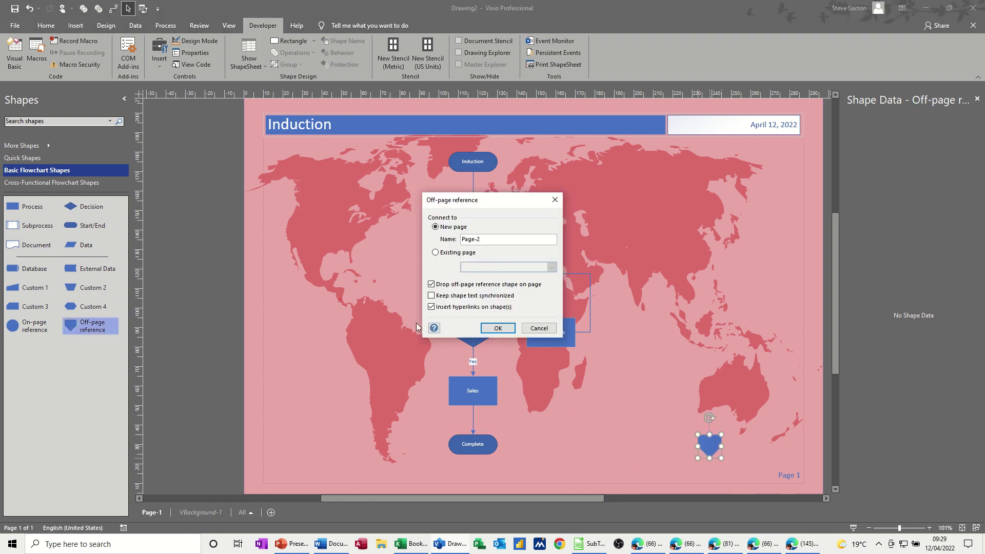
{"action": "left_click", "coordinate": [444, 255]}
{"action": "left_click", "coordinate": [551, 267]}
{"action": "left_click", "coordinate": [552, 272]}
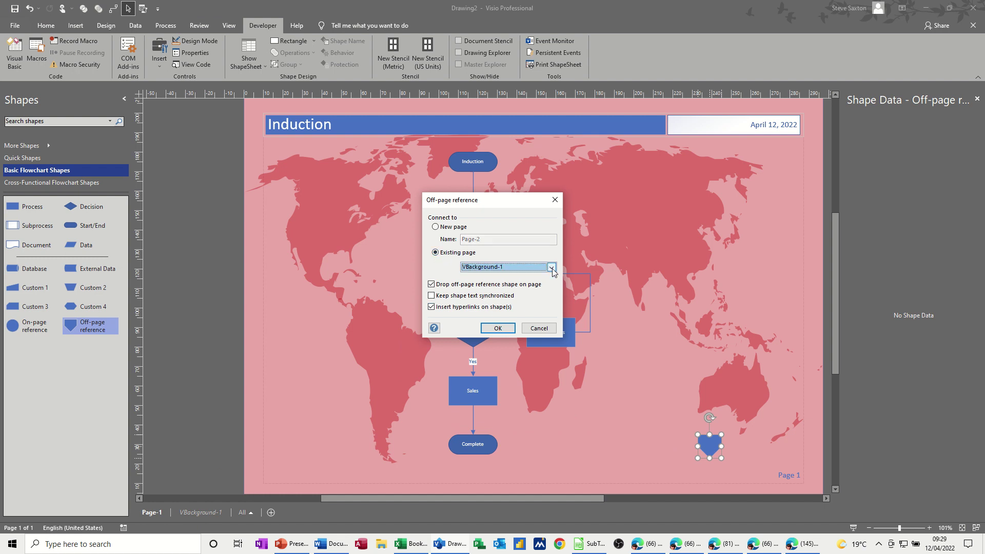
{"action": "left_click", "coordinate": [437, 228]}
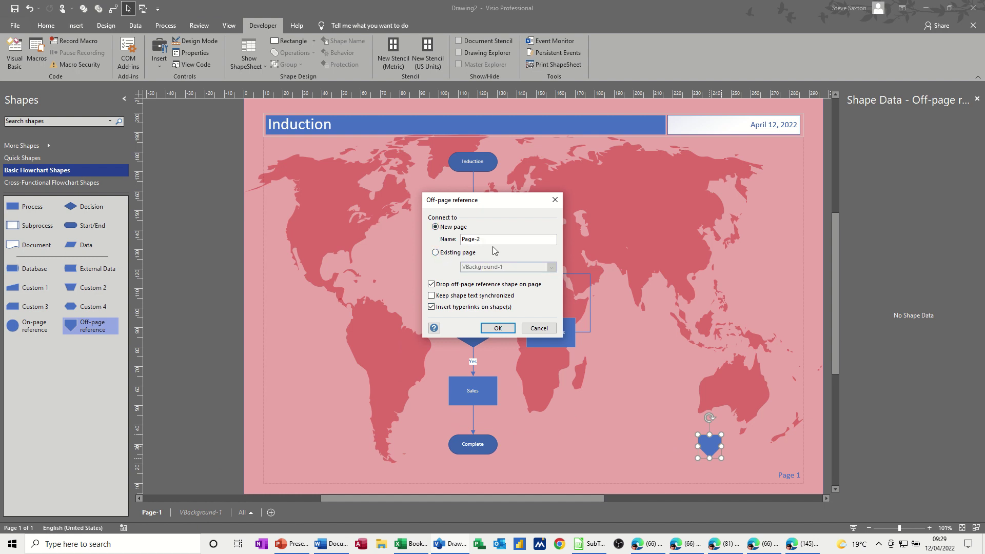
{"action": "left_click", "coordinate": [494, 330]}
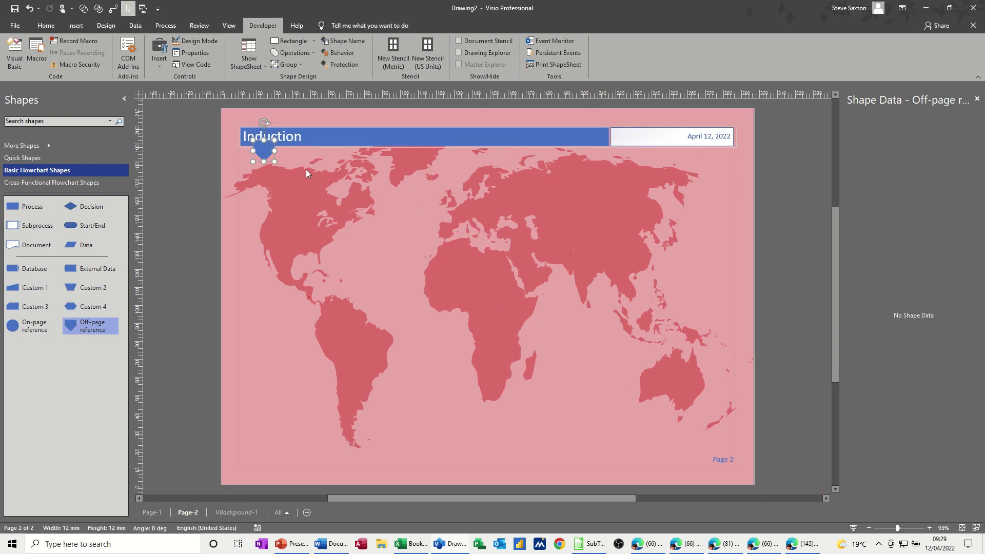
Move Page-2's off-page reference lower, then double-click the references to jump Page-1, Page-2, Page-1.
{"action": "left_click_drag", "start_coordinate": [263, 150], "coordinate": [250, 212]}
{"action": "double_click", "coordinate": [251, 213]}
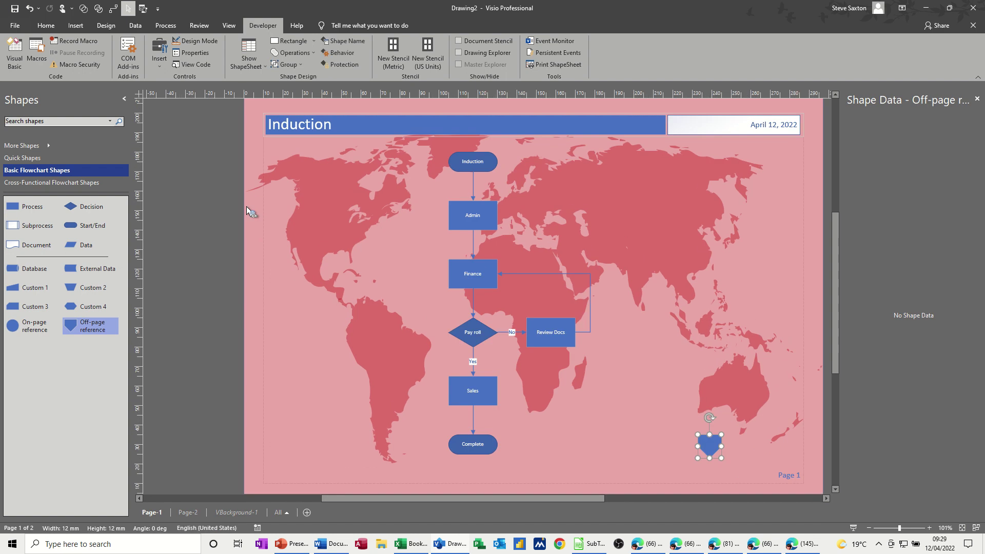
{"action": "double_click", "coordinate": [708, 448]}
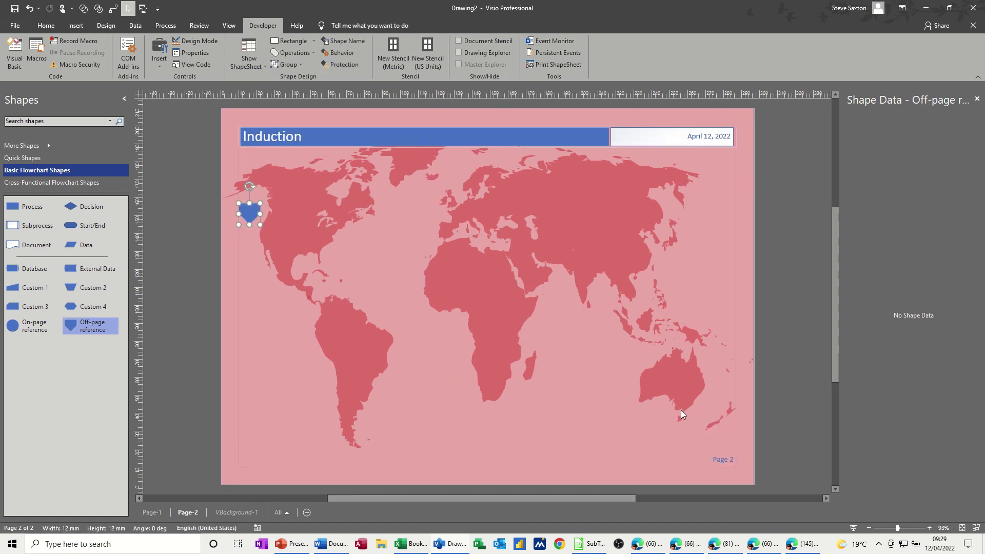
{"action": "double_click", "coordinate": [246, 211]}
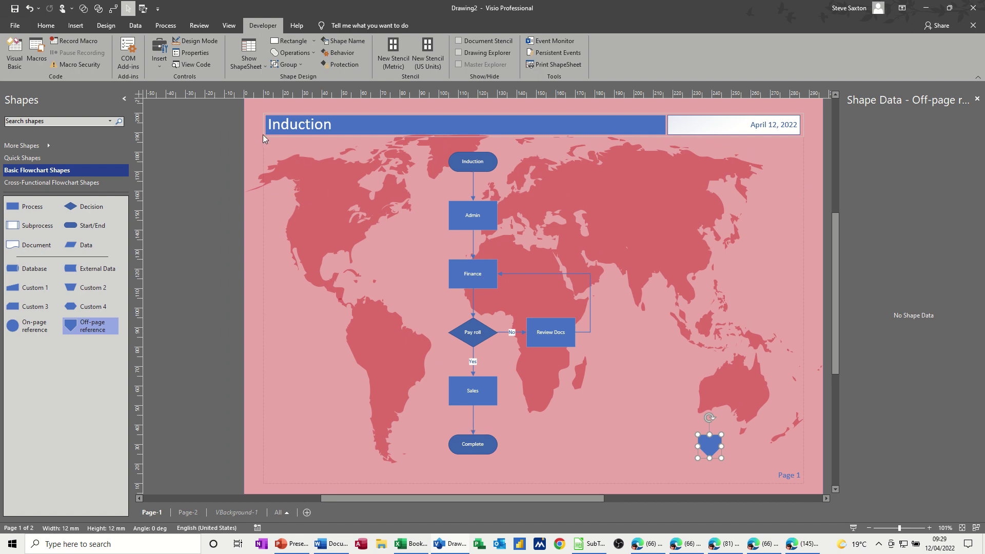
Delete the off-page reference from Page-2 and add the Cross-Functional Flowchart Shapes stencil.
{"action": "left_click", "coordinate": [187, 513]}
{"action": "left_click", "coordinate": [248, 212]}
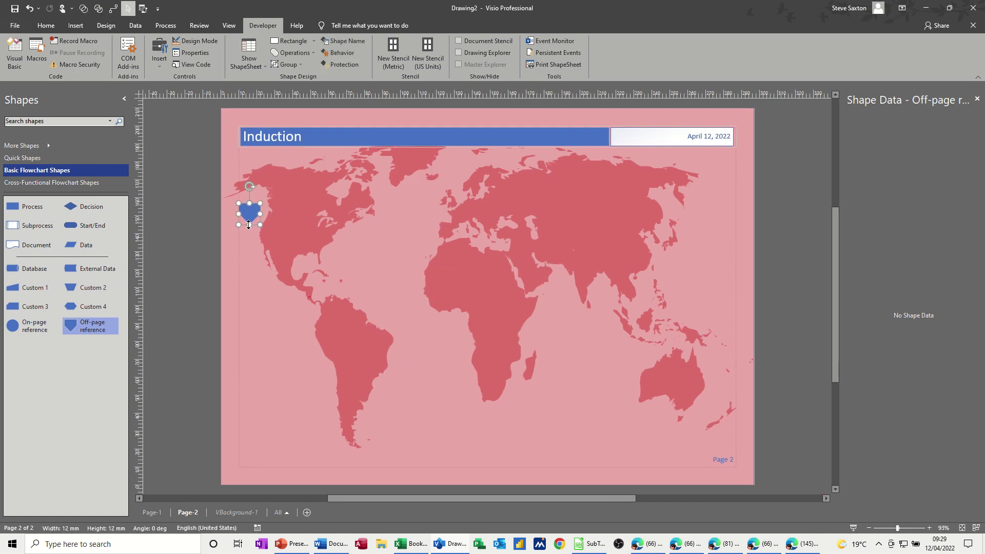
{"action": "key", "text": "Delete"}
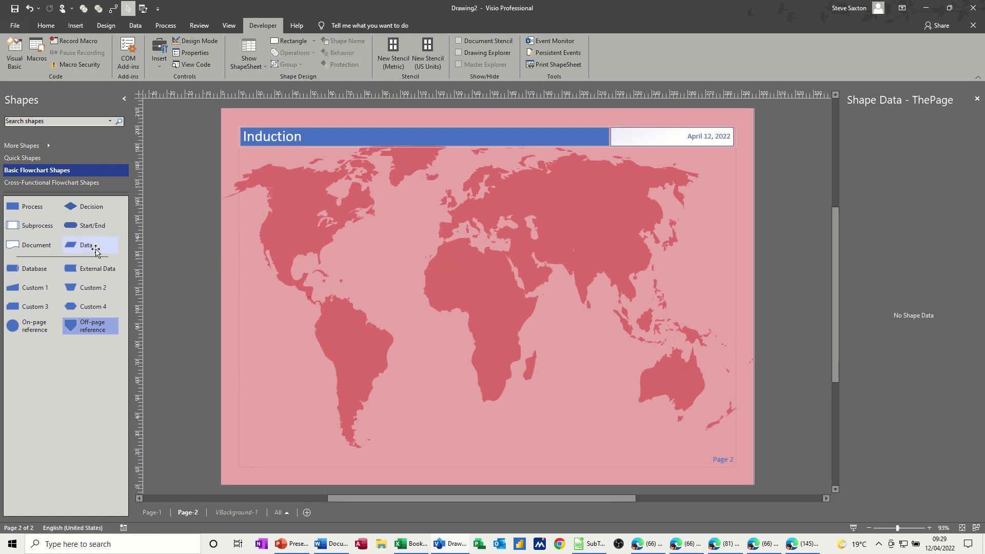
{"action": "left_click", "coordinate": [20, 185]}
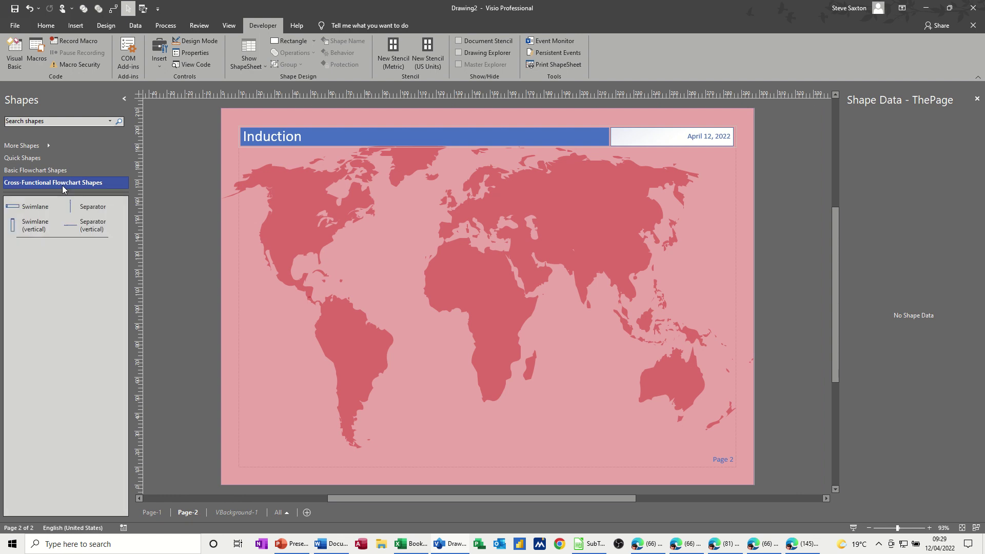
Create a trial Cross-Functional Flowchart template drawing, then close it without saving.
{"action": "left_click", "coordinate": [20, 25]}
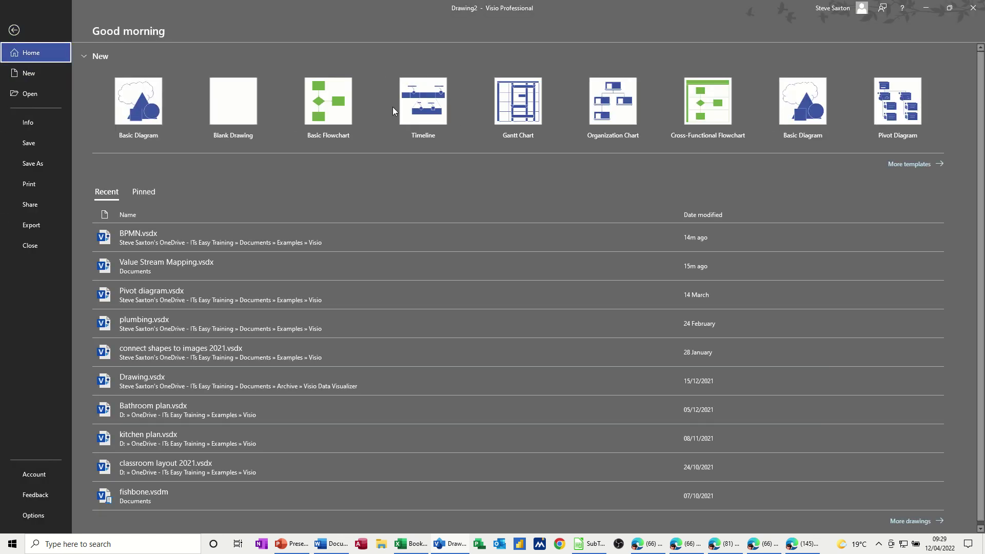
{"action": "double_click", "coordinate": [702, 111]}
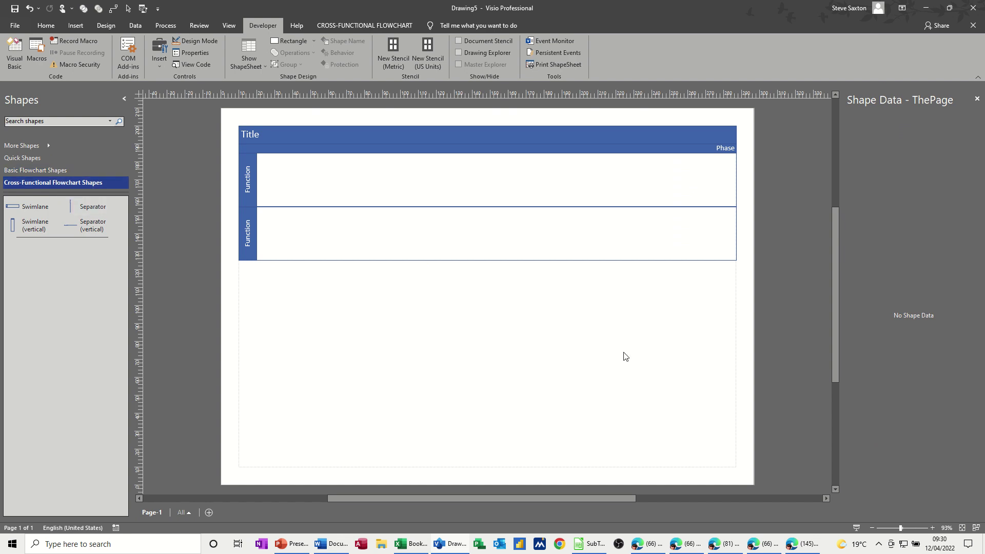
{"action": "key", "text": "ctrl+w"}
{"action": "key", "text": "n"}
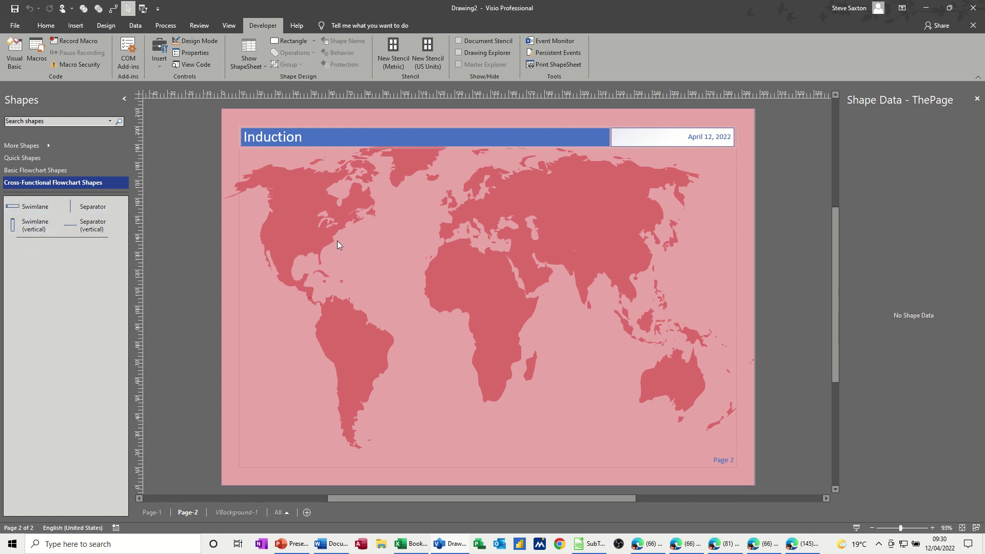
Drag three Swimlane shapes onto Page-2, stacking each lane below the previous one.
{"action": "left_click_drag", "start_coordinate": [22, 210], "coordinate": [364, 204]}
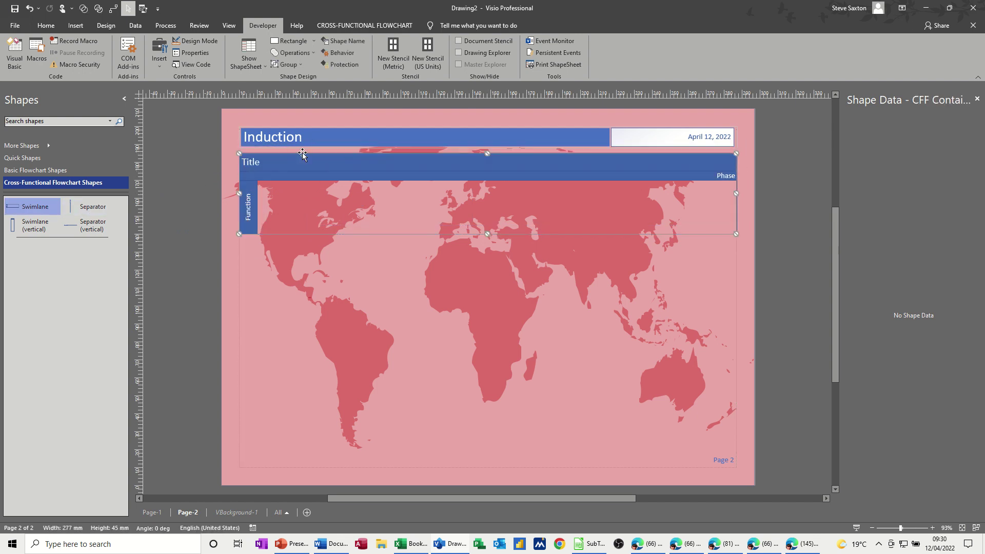
{"action": "left_click_drag", "start_coordinate": [37, 205], "coordinate": [333, 263]}
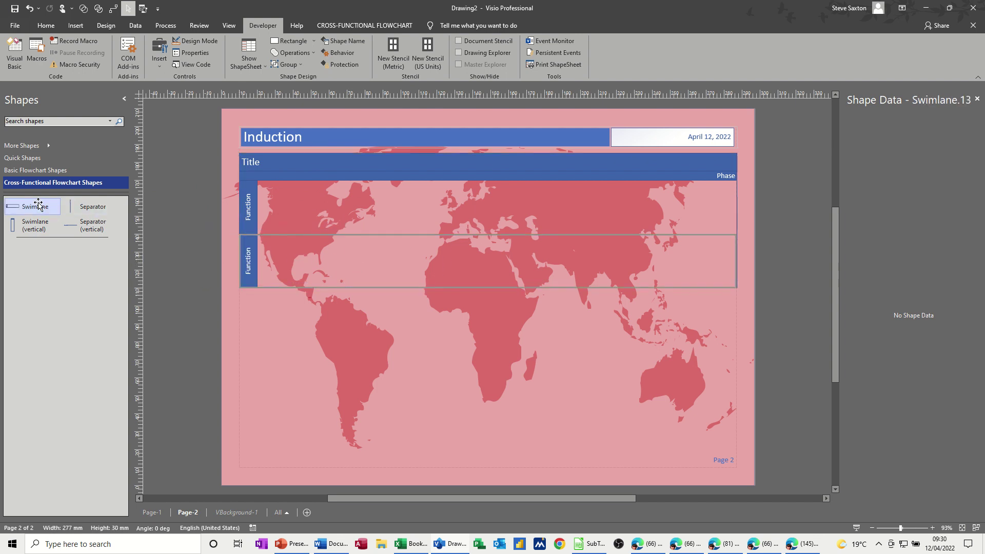
{"action": "left_click_drag", "start_coordinate": [38, 206], "coordinate": [366, 303]}
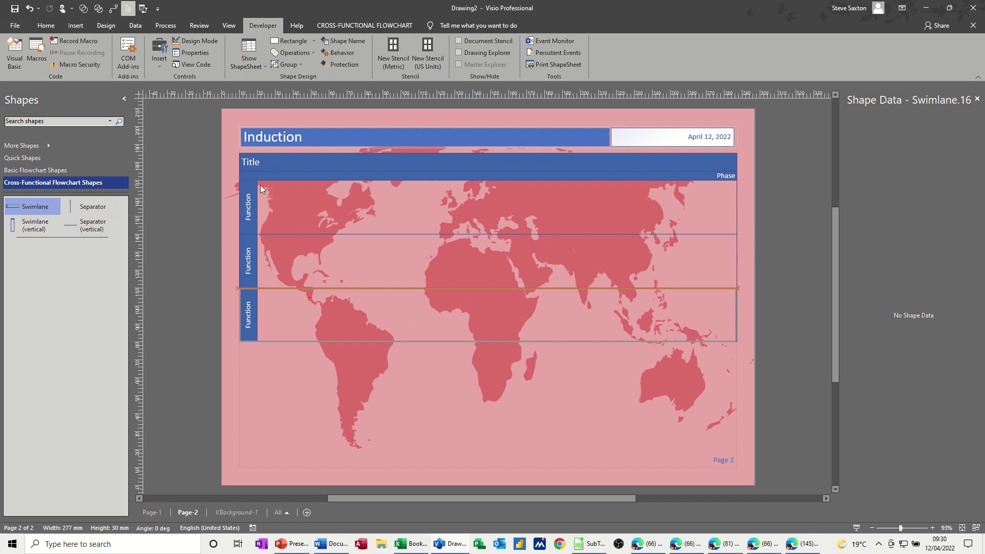
Title the swimlane diagram 'Sales Process' and label the first lane Initial.
{"action": "double_click", "coordinate": [251, 164]}
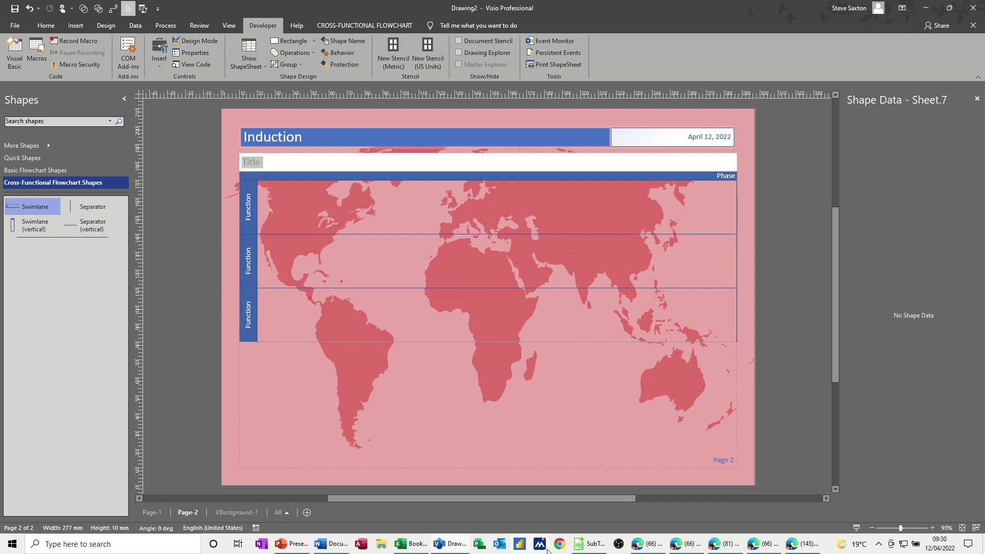
{"action": "type", "text": "Sales Process"}
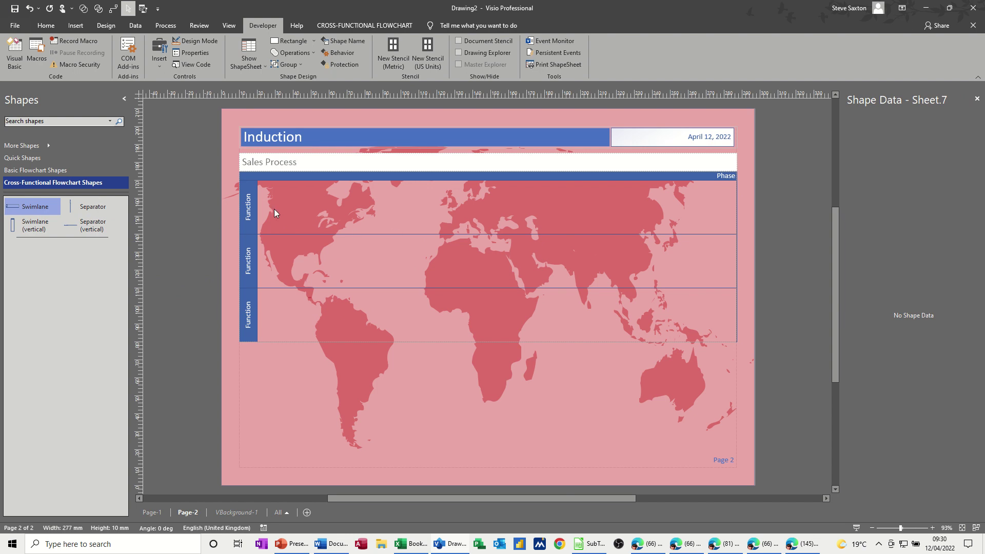
{"action": "double_click", "coordinate": [248, 208]}
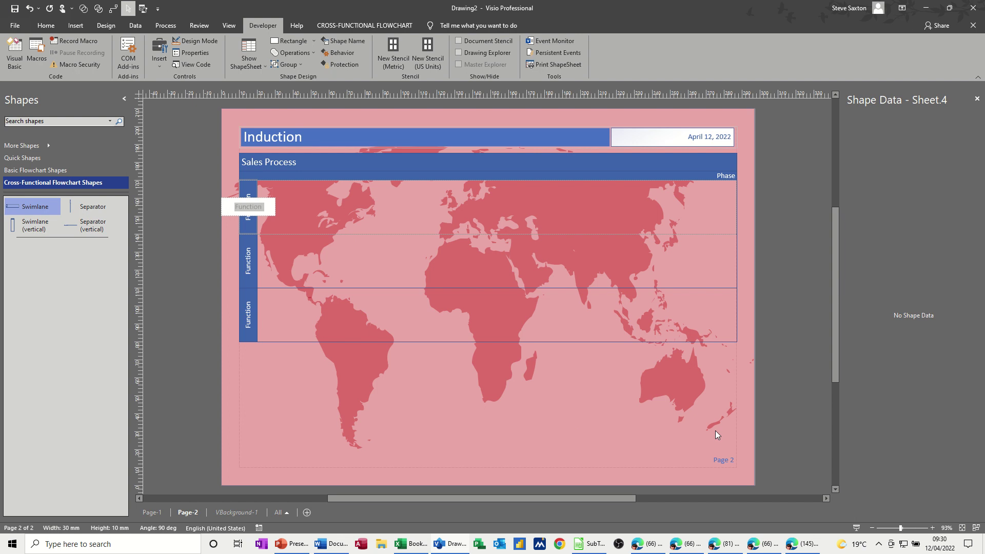
{"action": "type", "text": "Initial"}
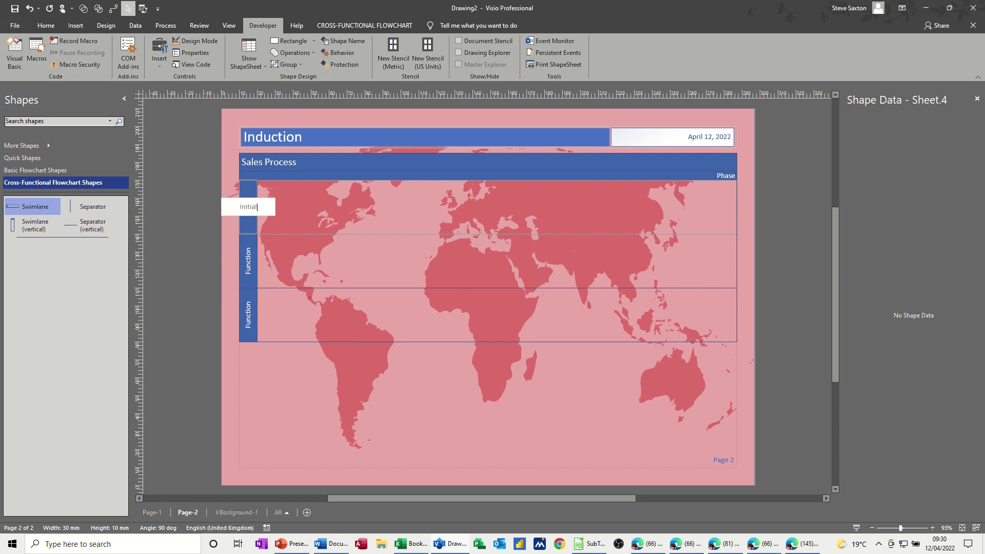
{"action": "left_click", "coordinate": [247, 261]}
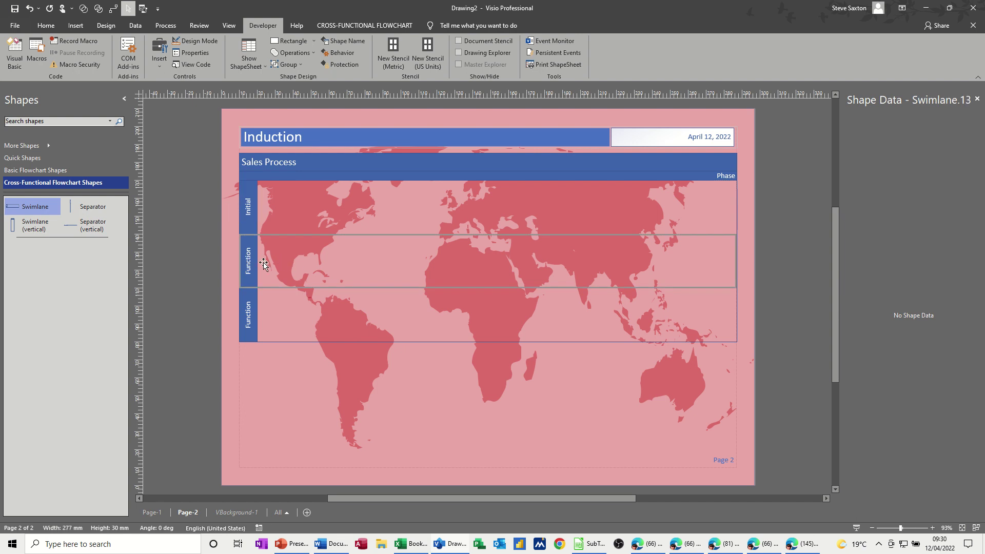
Label the second and third lanes Confirmed and Complete.
{"action": "double_click", "coordinate": [247, 264]}
{"action": "type", "text": "Confimrw"}
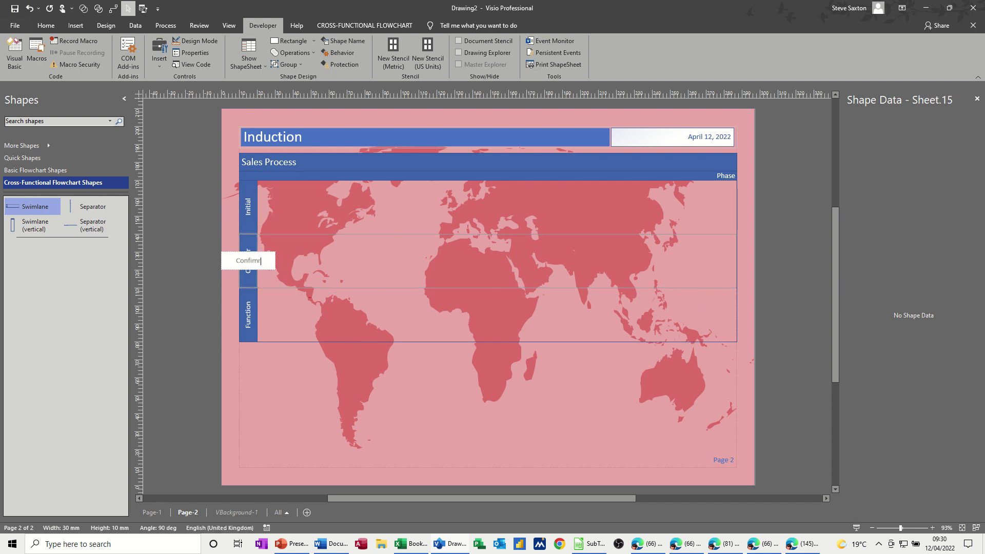
{"action": "key", "text": "BackSpace"}
{"action": "key", "text": "BackSpace"}
{"action": "key", "text": "BackSpace"}
{"action": "type", "text": "rmed"}
{"action": "double_click", "coordinate": [244, 316]}
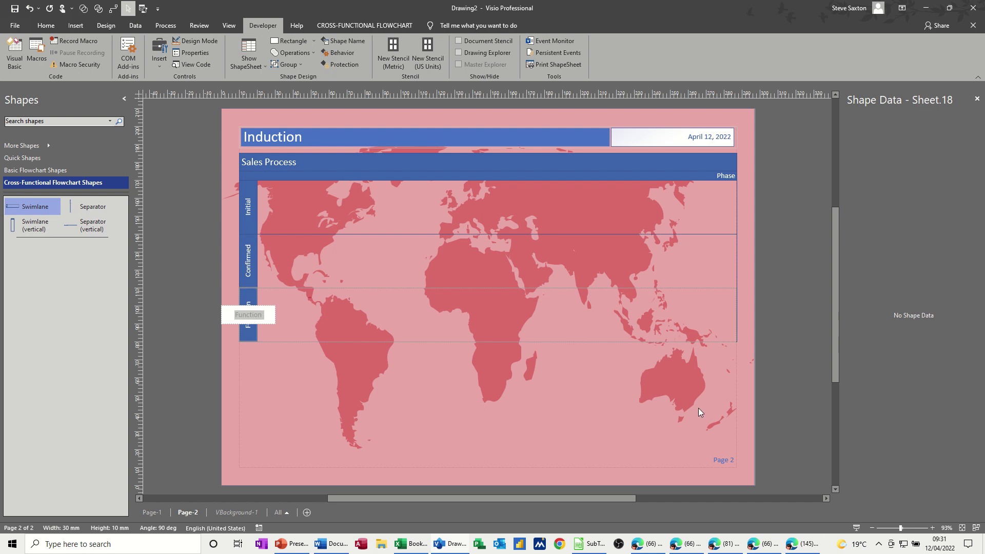
{"action": "type", "text": "Complete"}
{"action": "left_click", "coordinate": [269, 378]}
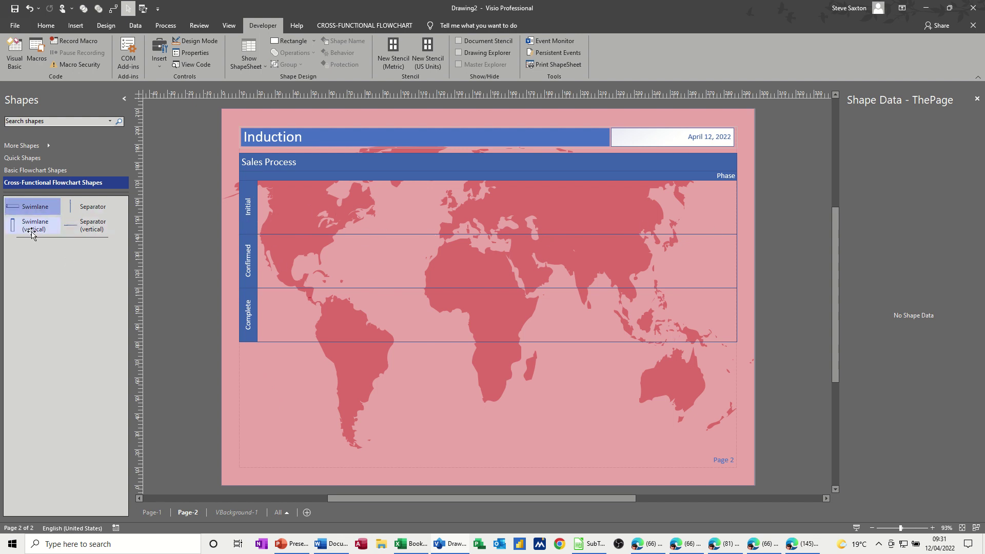
With the Connector tool, place a Start/End shape and a connected Process shape in the Initial lane.
{"action": "left_click", "coordinate": [35, 173]}
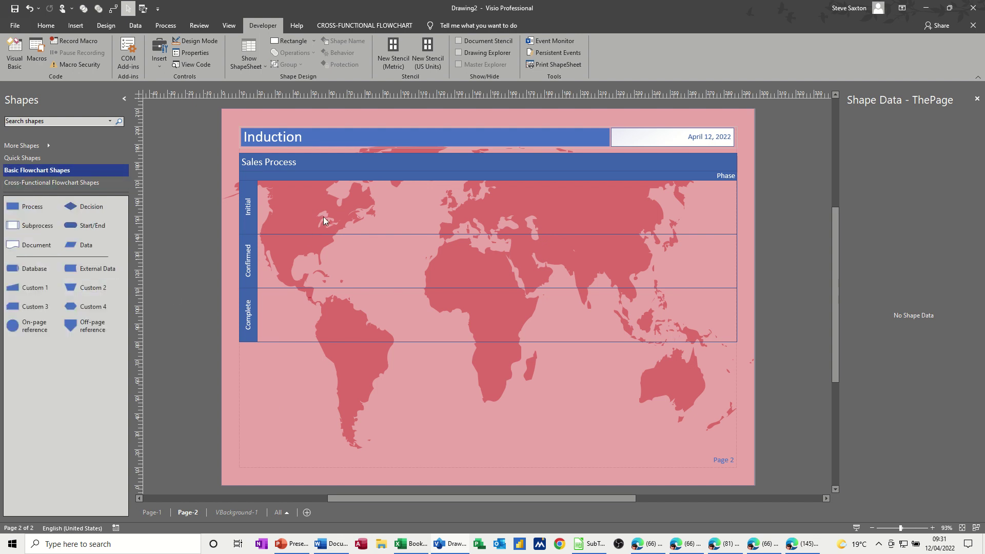
{"action": "left_click", "coordinate": [45, 25]}
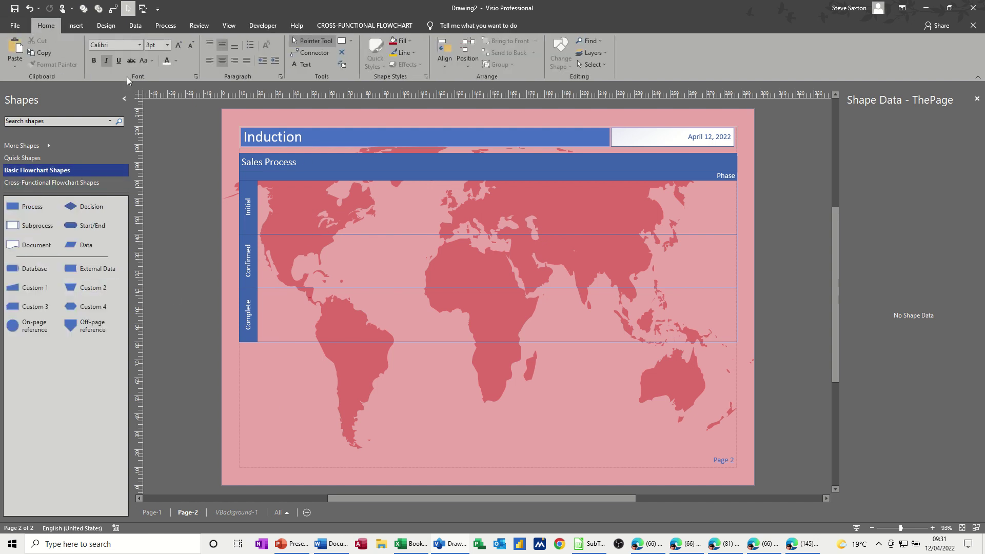
{"action": "left_click", "coordinate": [308, 53]}
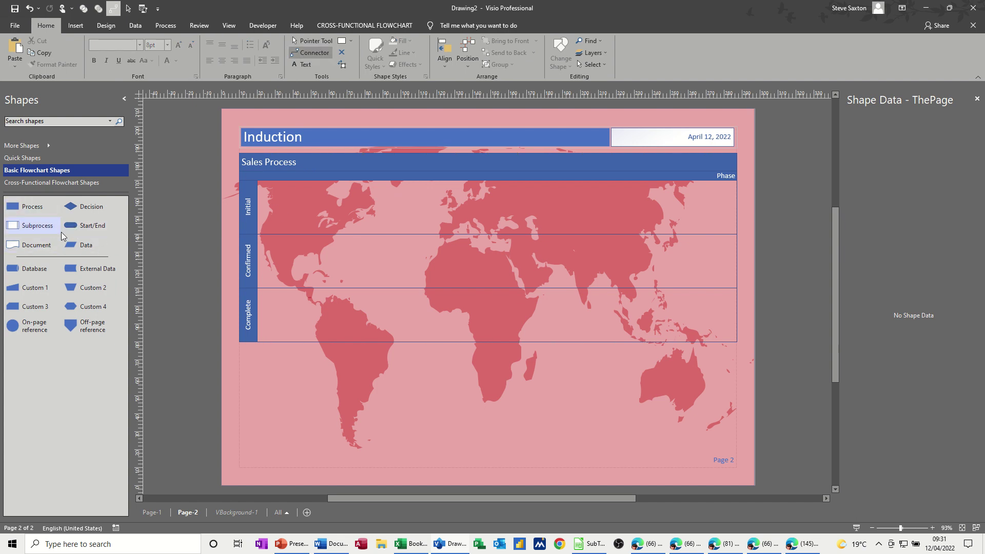
{"action": "left_click_drag", "start_coordinate": [77, 230], "coordinate": [295, 208]}
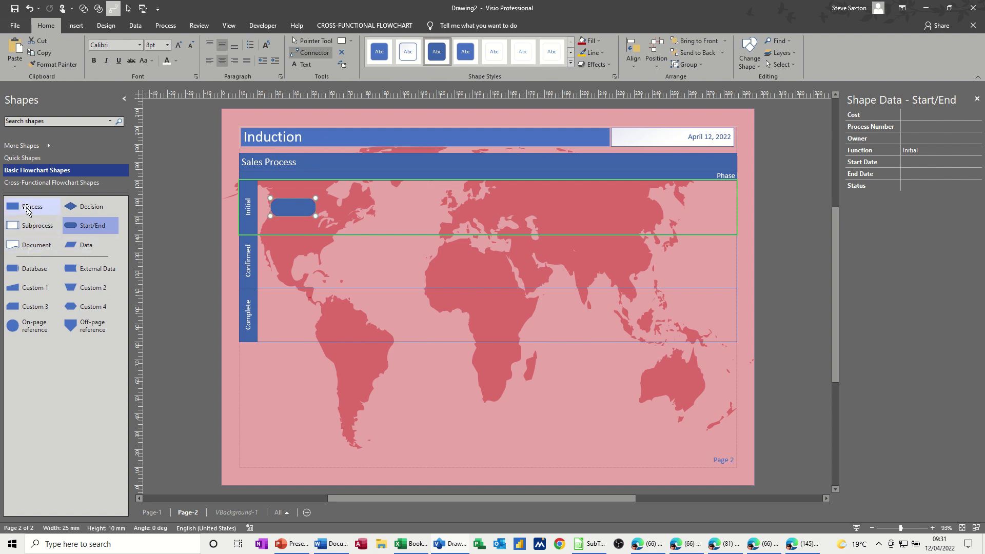
{"action": "left_click_drag", "start_coordinate": [31, 207], "coordinate": [388, 216]}
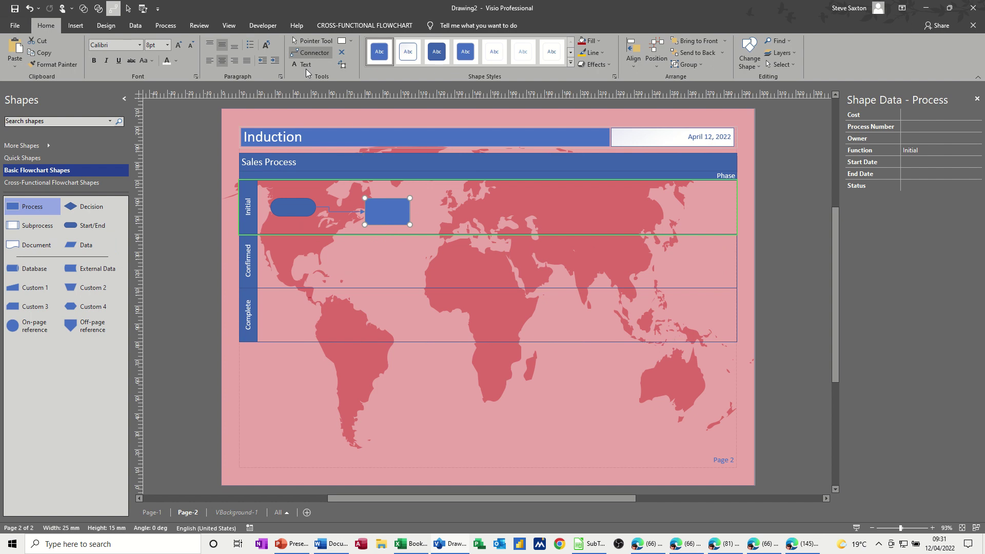
Stretch the Process shape down into the Confirmed lane and reattach the arrow to its left side.
{"action": "key", "text": "ctrl+1"}
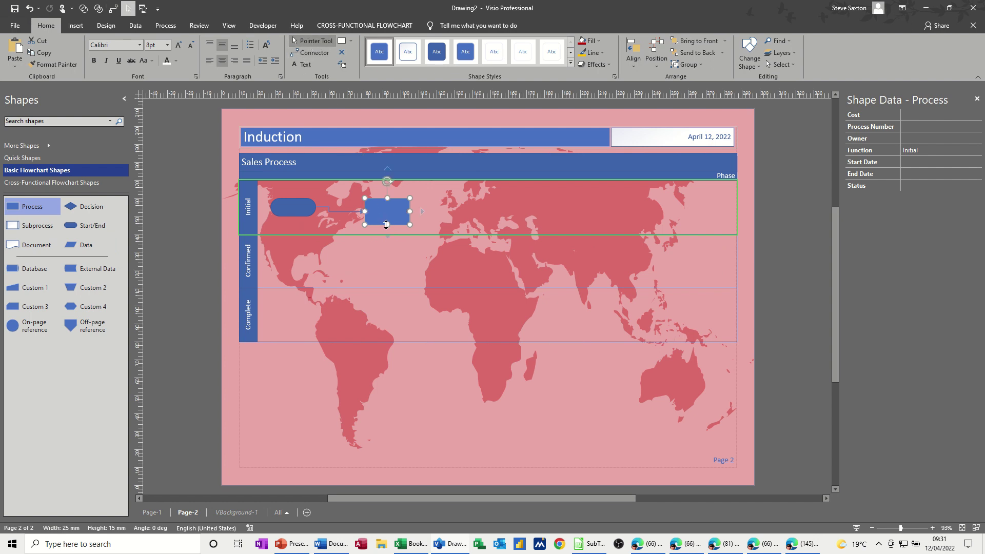
{"action": "left_click_drag", "start_coordinate": [386, 225], "coordinate": [385, 269]}
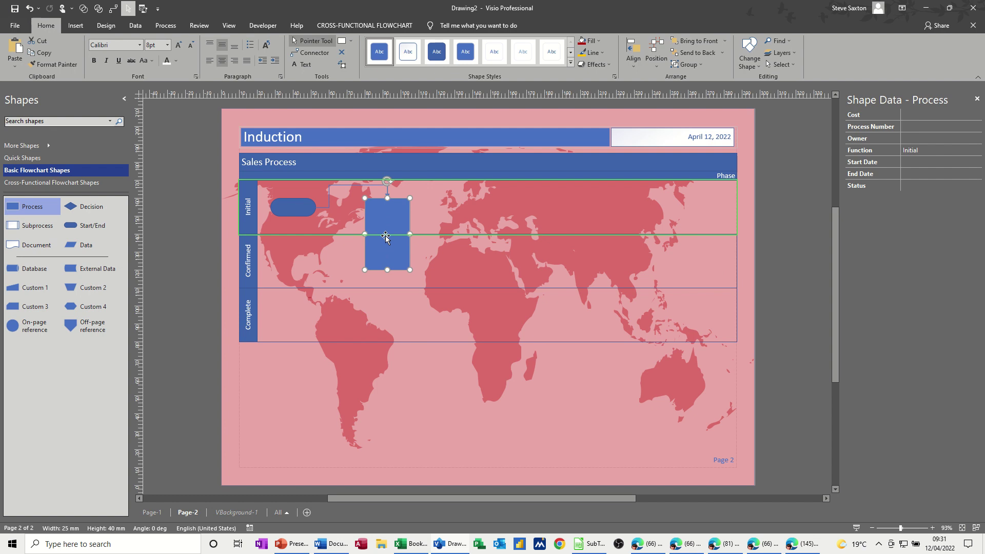
{"action": "left_click", "coordinate": [388, 194]}
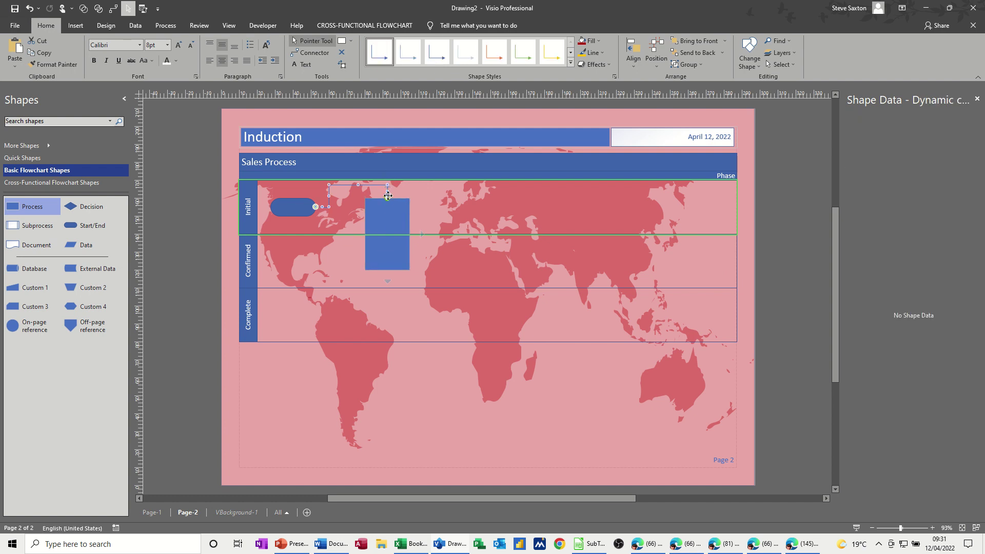
{"action": "left_click_drag", "start_coordinate": [388, 199], "coordinate": [365, 234]}
{"action": "left_click", "coordinate": [381, 245]}
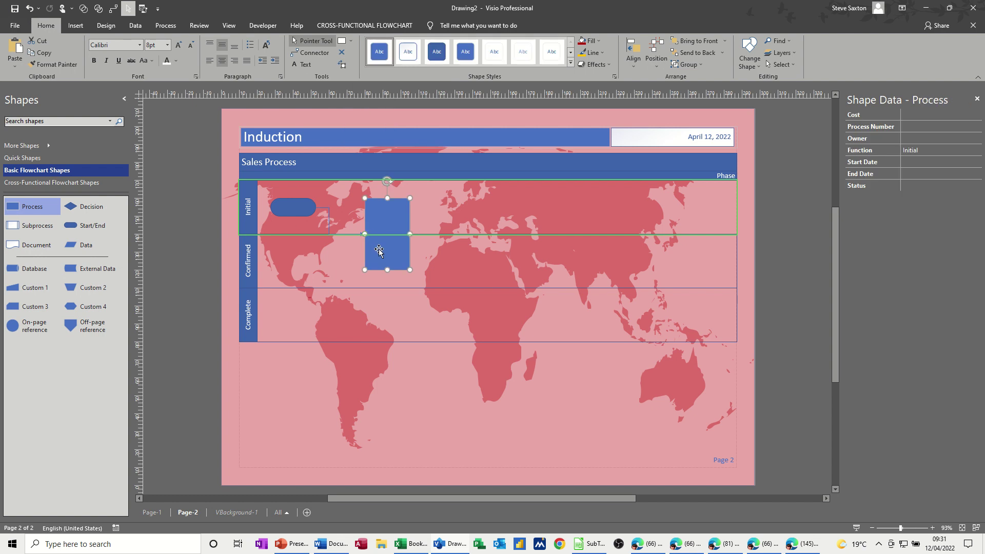
Add a connection point on the tall Process shape's left edge.
{"action": "left_click", "coordinate": [342, 54]}
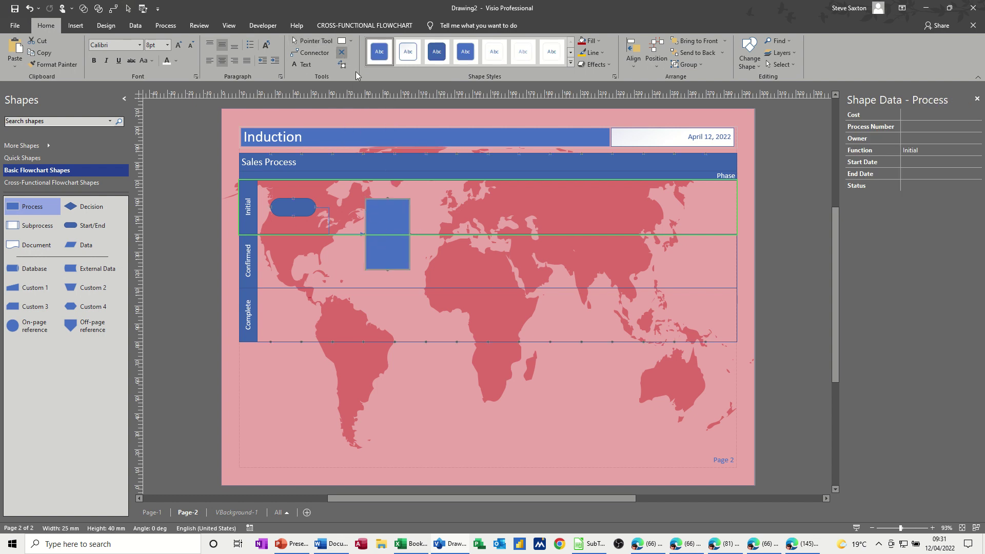
{"action": "left_click", "coordinate": [365, 213], "text": "ctrl"}
{"action": "left_click", "coordinate": [309, 54]}
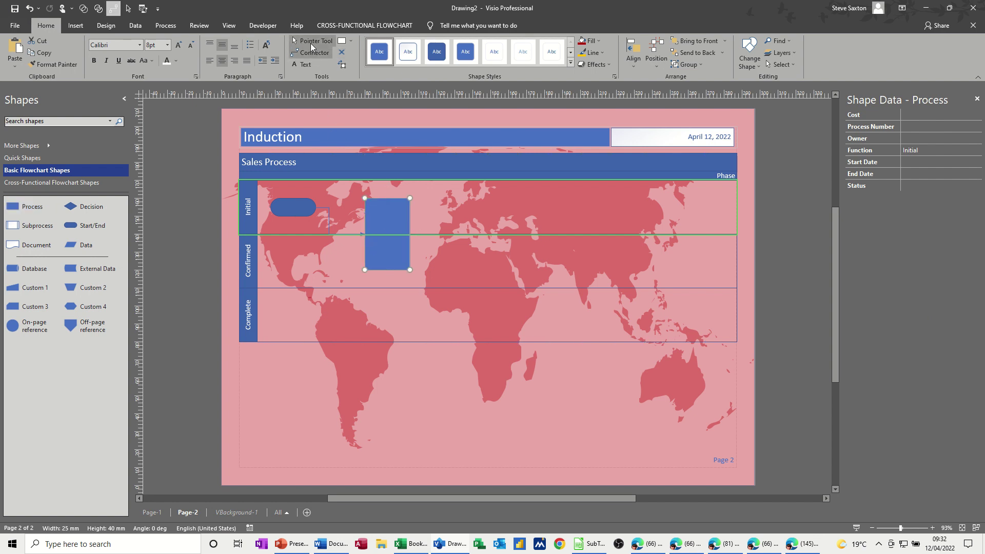
{"action": "left_click", "coordinate": [312, 41]}
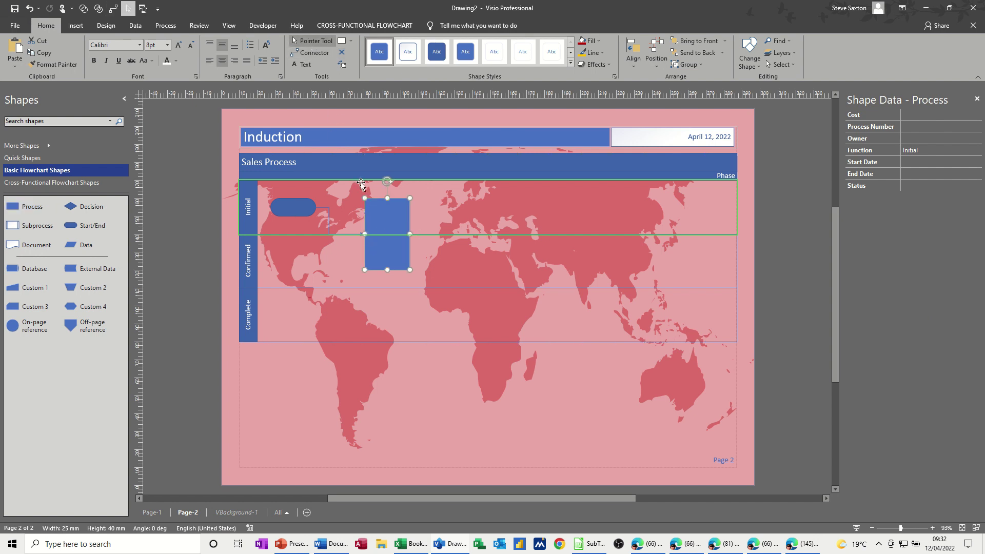
Attach the Start/End arrow to the new connection point and nudge the Process shape into place.
{"action": "left_click", "coordinate": [361, 235]}
{"action": "left_click_drag", "start_coordinate": [366, 233], "coordinate": [365, 212]}
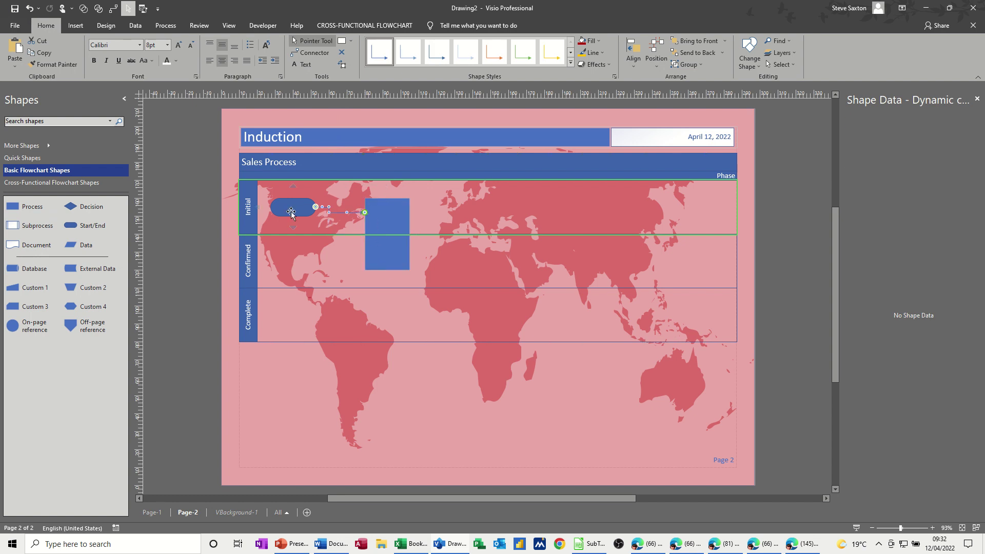
{"action": "left_click", "coordinate": [318, 248]}
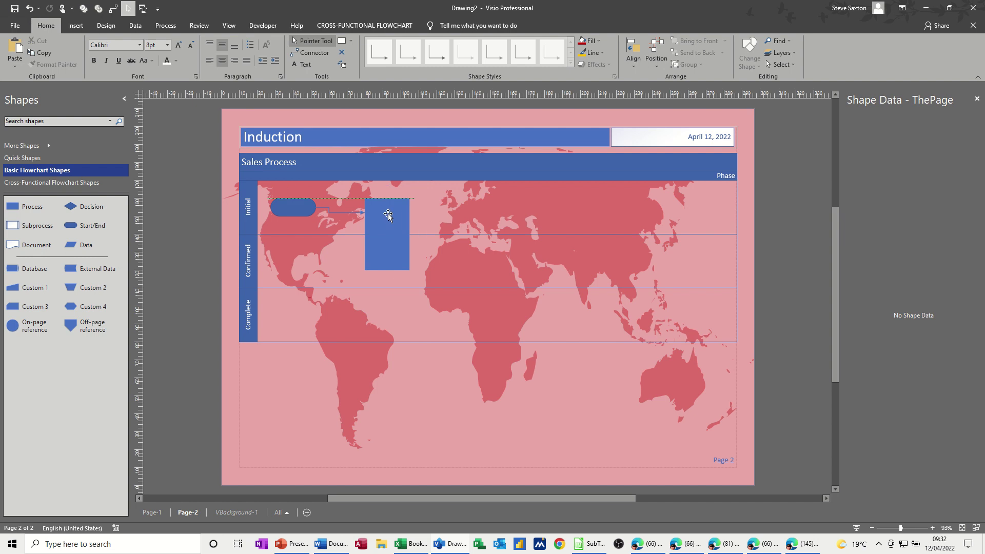
{"action": "left_click_drag", "start_coordinate": [386, 214], "coordinate": [383, 217]}
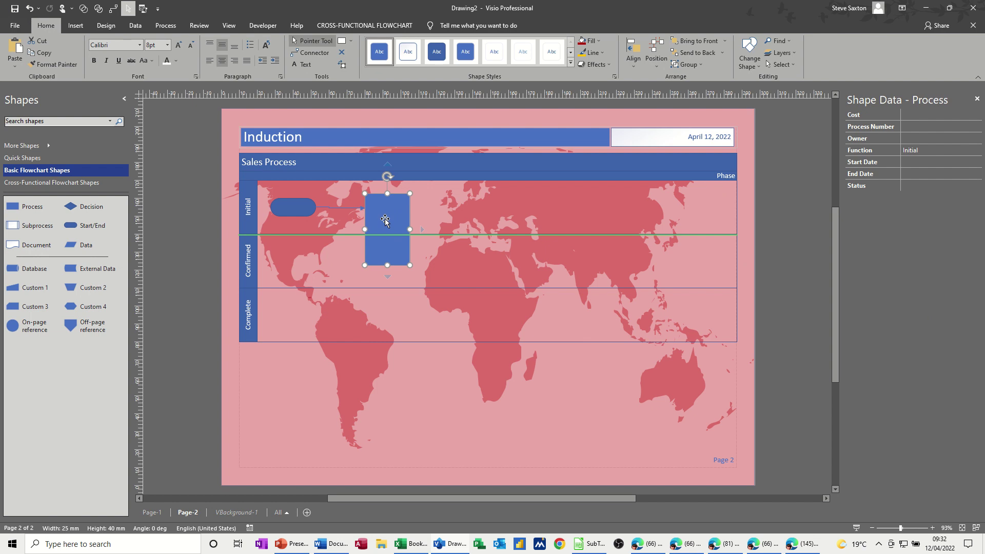
{"action": "left_click_drag", "start_coordinate": [384, 221], "coordinate": [386, 228]}
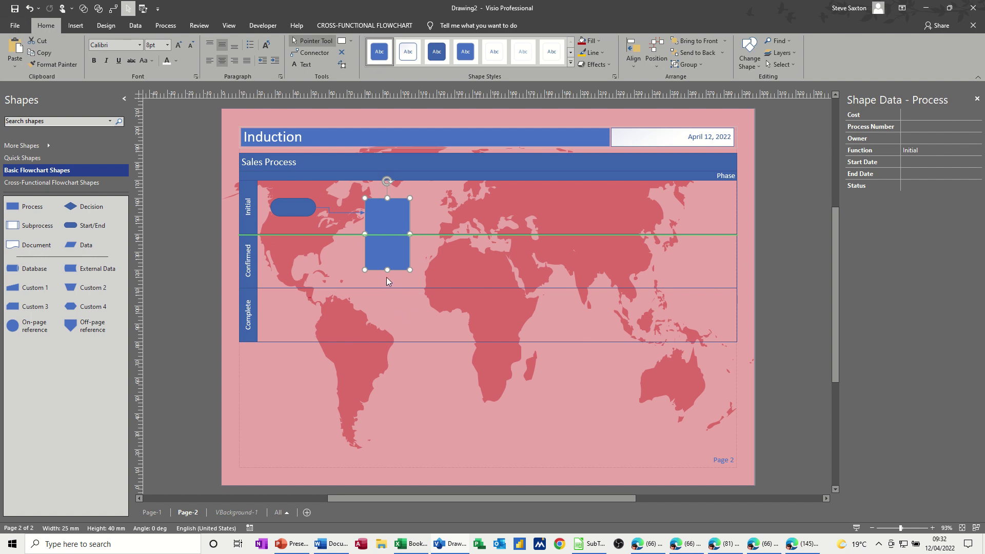
Add a Process shape in the Complete lane below the tall shape, undoing an accidental stretch.
{"action": "key", "text": "Escape"}
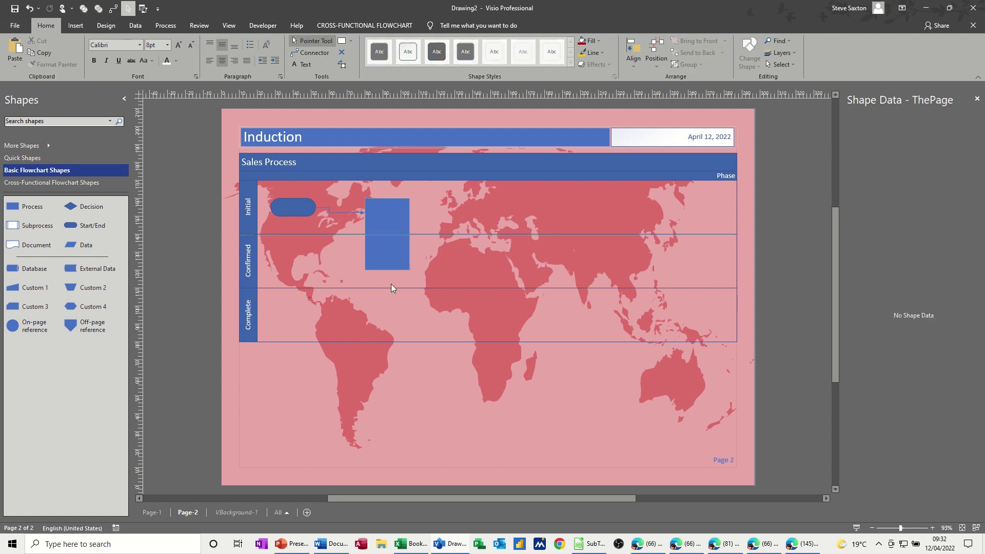
{"action": "left_click", "coordinate": [392, 260]}
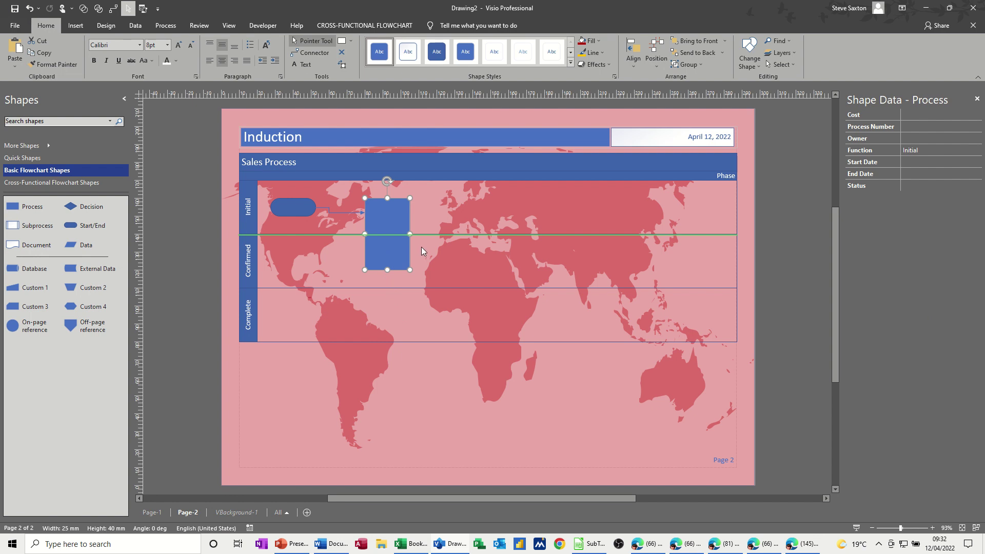
{"action": "left_click", "coordinate": [346, 273]}
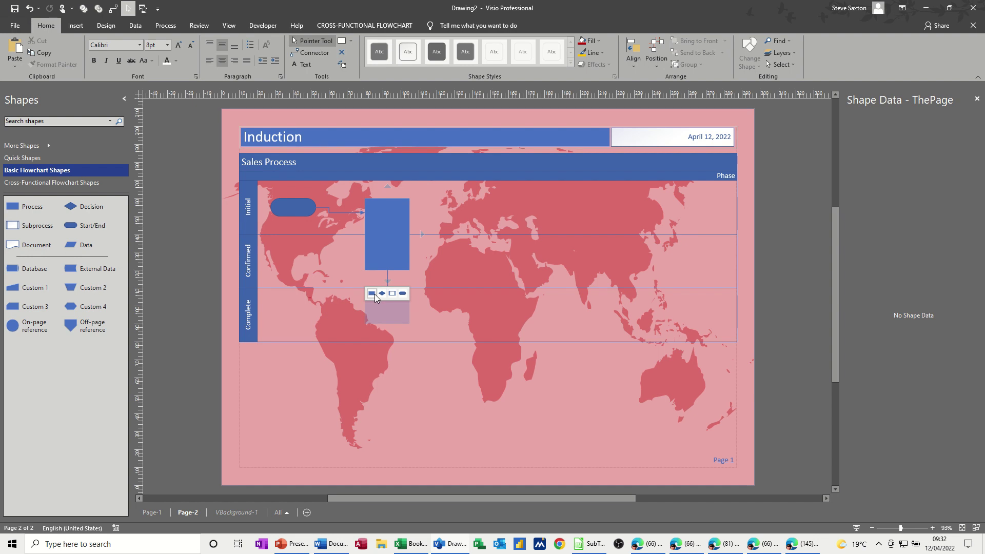
{"action": "left_click", "coordinate": [372, 294]}
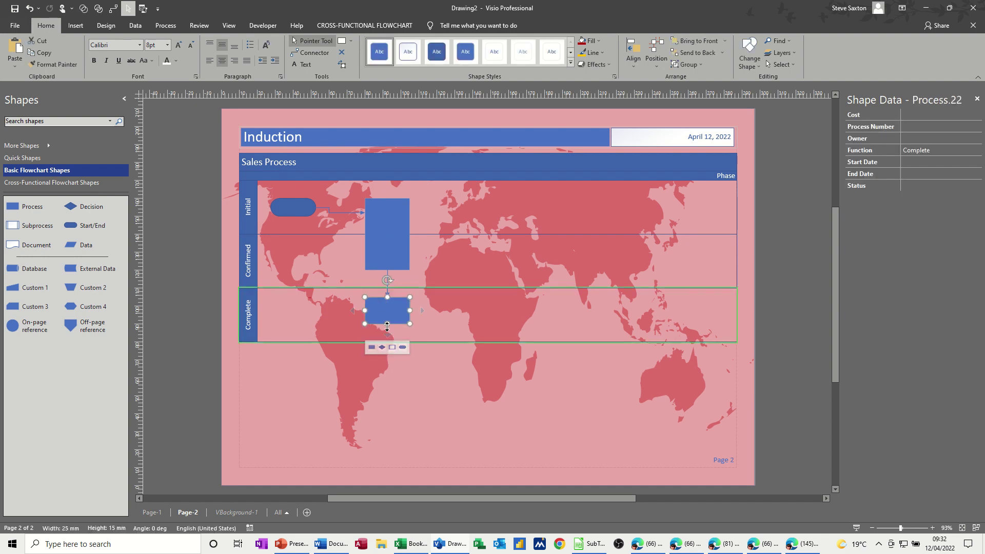
{"action": "left_click_drag", "start_coordinate": [387, 323], "coordinate": [388, 395]}
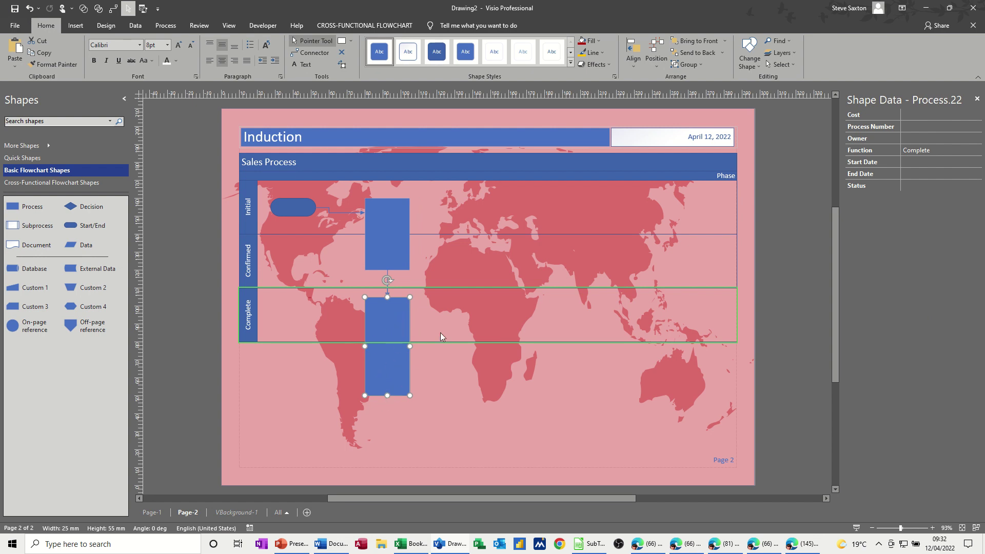
{"action": "key", "text": "ctrl+z"}
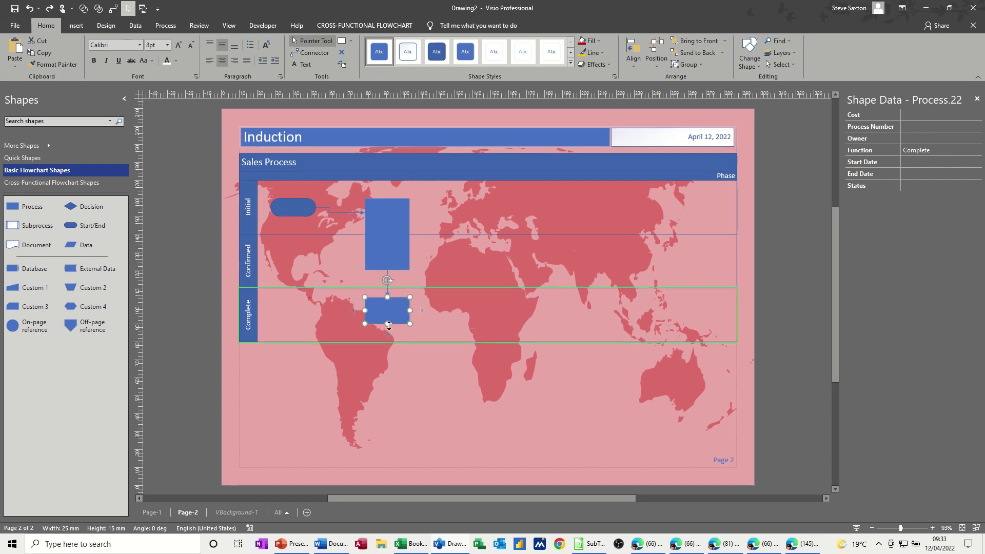
{"action": "mouse_move", "coordinate": [388, 325]}
{"action": "left_mouse_down"}
{"action": "mouse_move", "coordinate": [387, 368]}
{"action": "mouse_move", "coordinate": [387, 333]}
{"action": "left_mouse_up"}
Add a second Process shape to the right, stretched 52.5 mm tall from Function into the Confirmed lane.
{"action": "mouse_move", "coordinate": [423, 234]}
{"action": "left_click", "coordinate": [433, 219]}
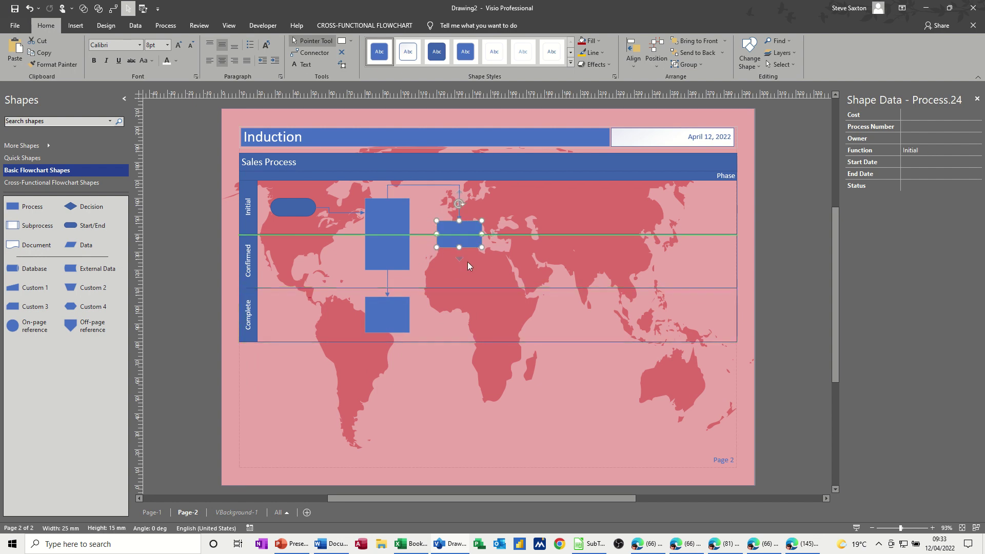
{"action": "mouse_move", "coordinate": [460, 261]}
{"action": "left_click_drag", "start_coordinate": [461, 246], "coordinate": [459, 314]}
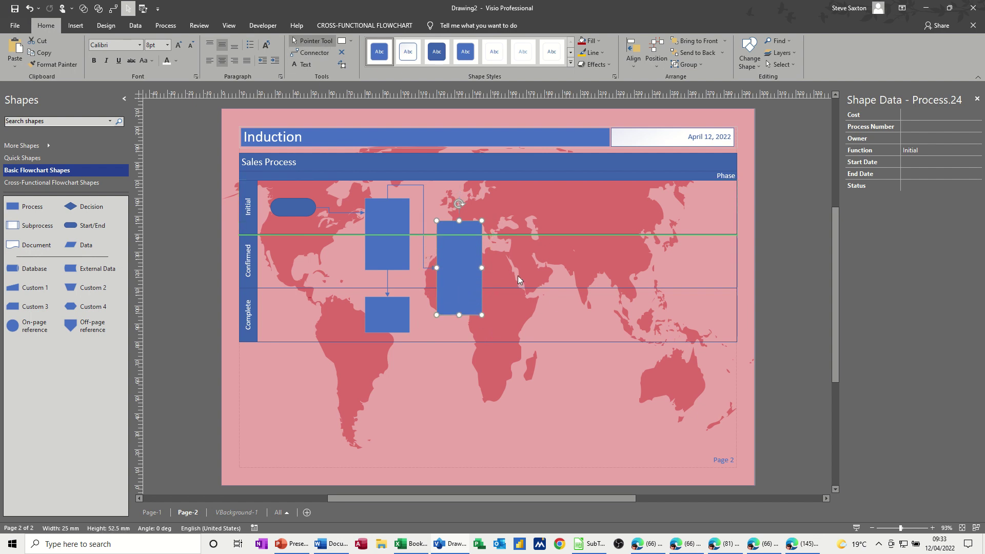
{"action": "left_click_drag", "start_coordinate": [473, 274], "coordinate": [490, 252]}
Delete the automatic arrow and connect the first tall process and Complete-lane box to the second tall process.
{"action": "left_click", "coordinate": [441, 191]}
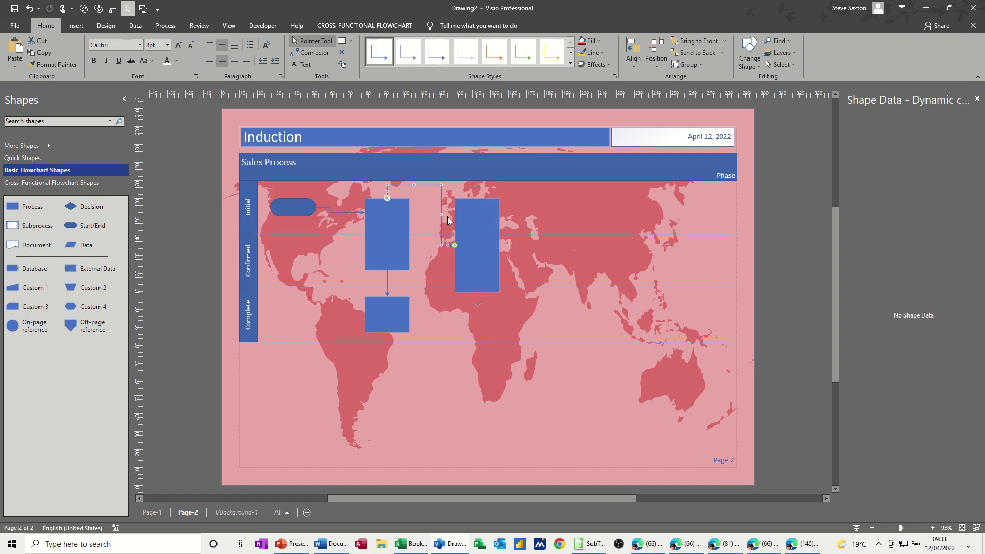
{"action": "key", "text": "Delete"}
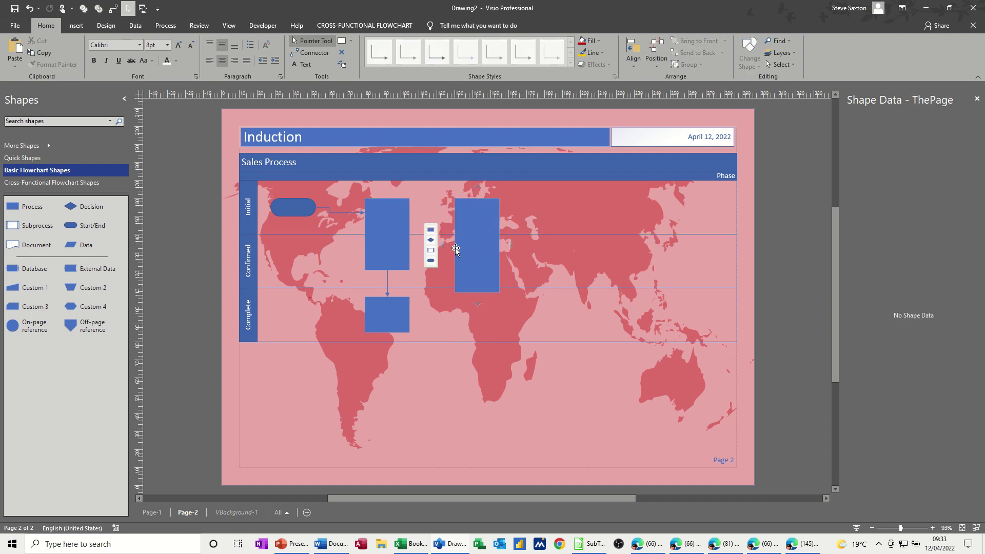
{"action": "left_click", "coordinate": [303, 54]}
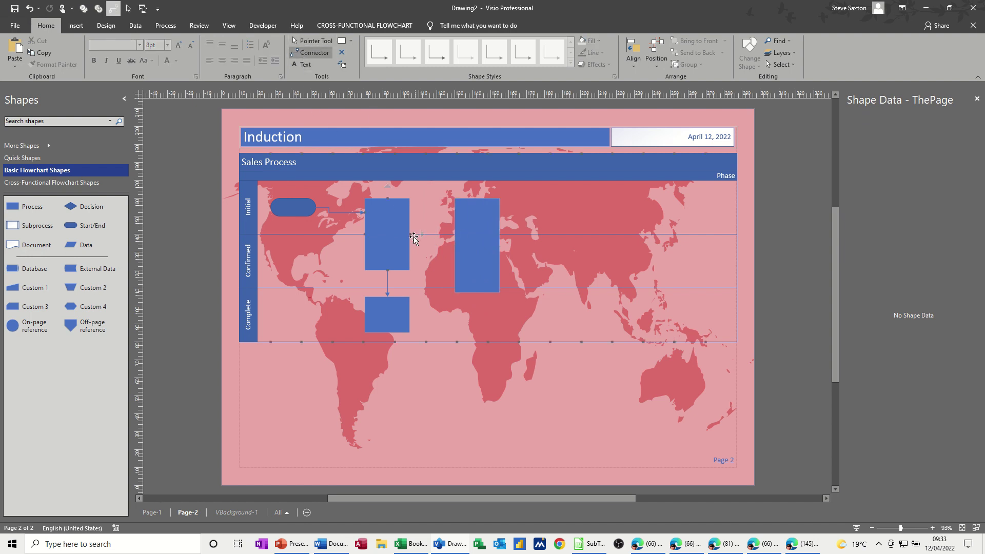
{"action": "left_click_drag", "start_coordinate": [412, 236], "coordinate": [457, 246]}
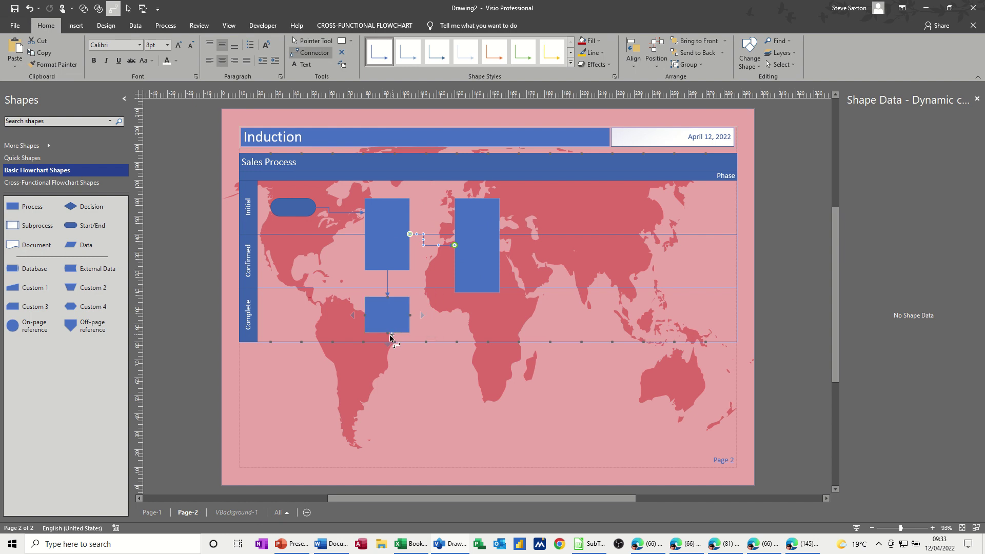
{"action": "left_click_drag", "start_coordinate": [410, 315], "coordinate": [477, 294]}
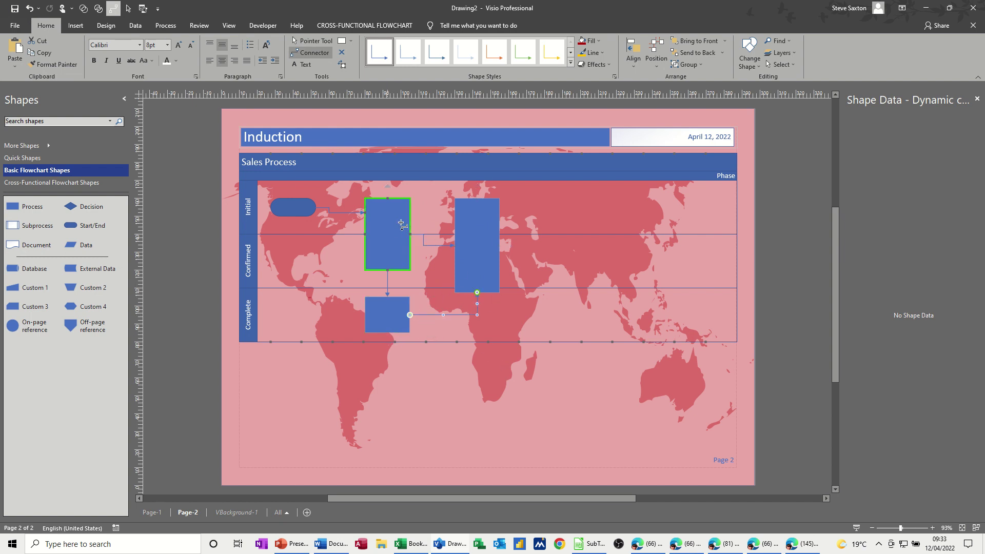
{"action": "left_click", "coordinate": [311, 41]}
Remove the world map from the VBackground-1 background page and return to Page-2.
{"action": "left_click", "coordinate": [237, 511]}
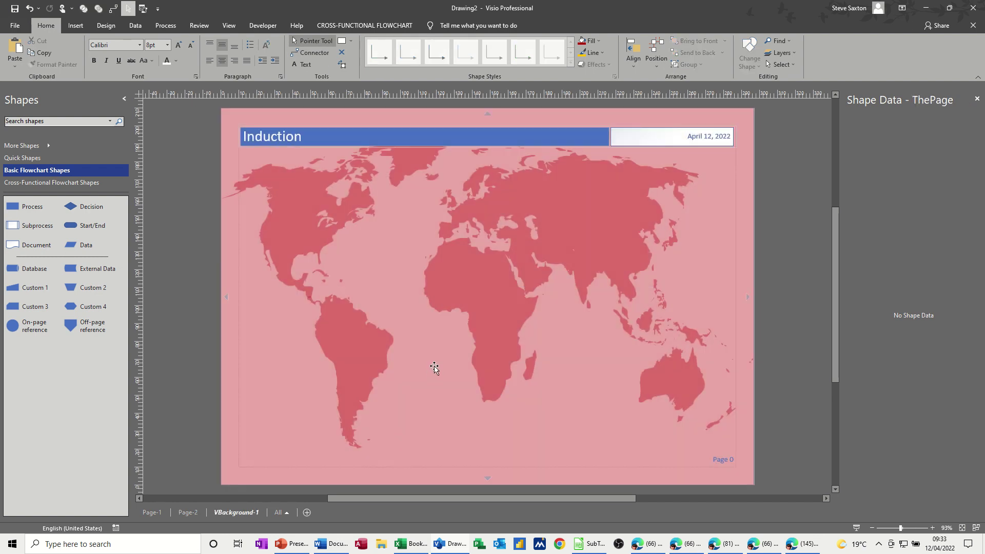
{"action": "left_click", "coordinate": [434, 368]}
{"action": "key", "text": "Delete"}
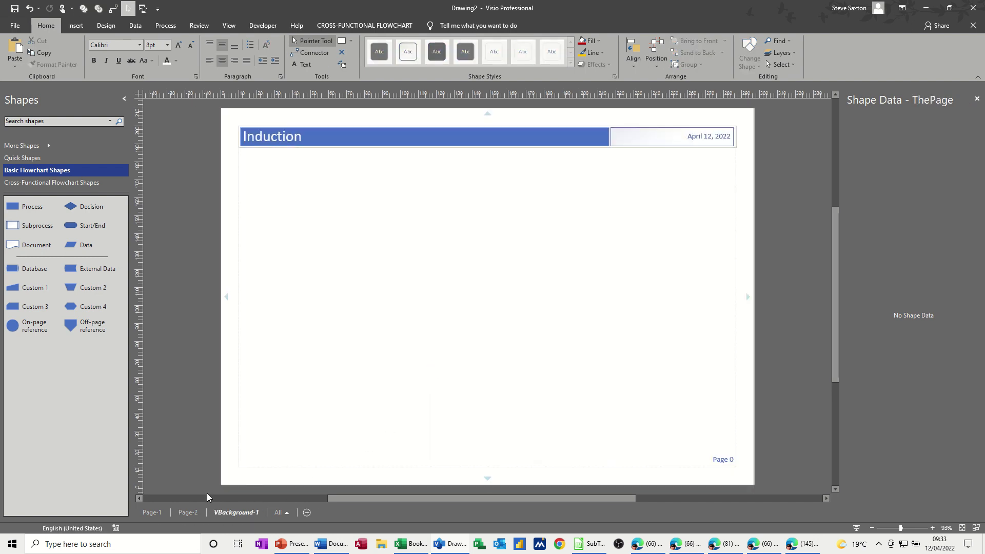
{"action": "left_click", "coordinate": [186, 513]}
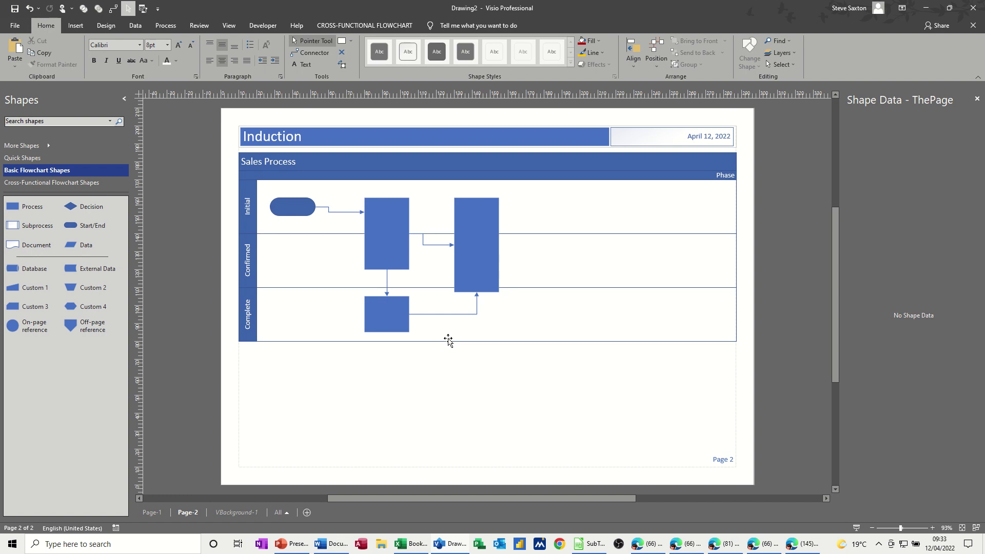
Give the upper connector from the Start/End shape a 2¼ pt line weight.
{"action": "left_click", "coordinate": [342, 212]}
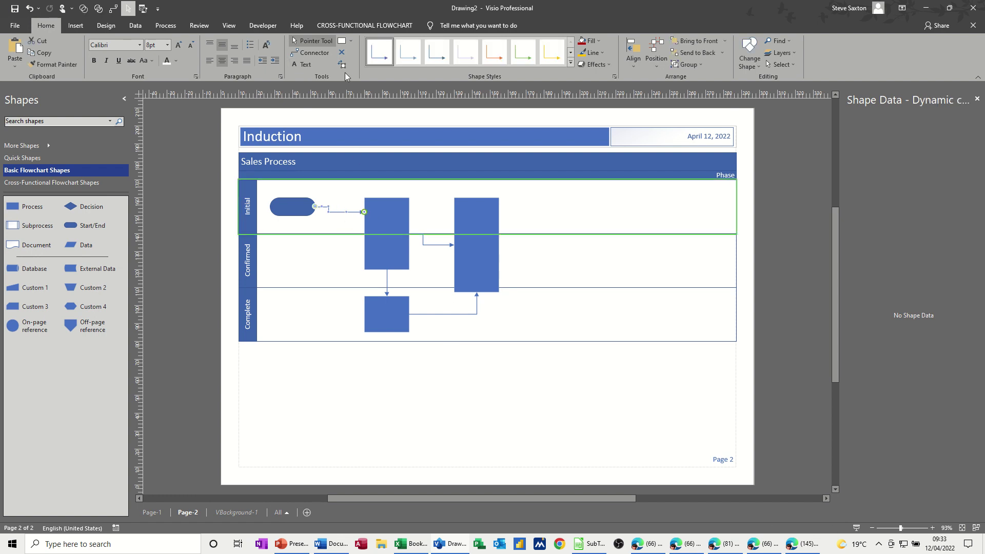
{"action": "left_click", "coordinate": [595, 52]}
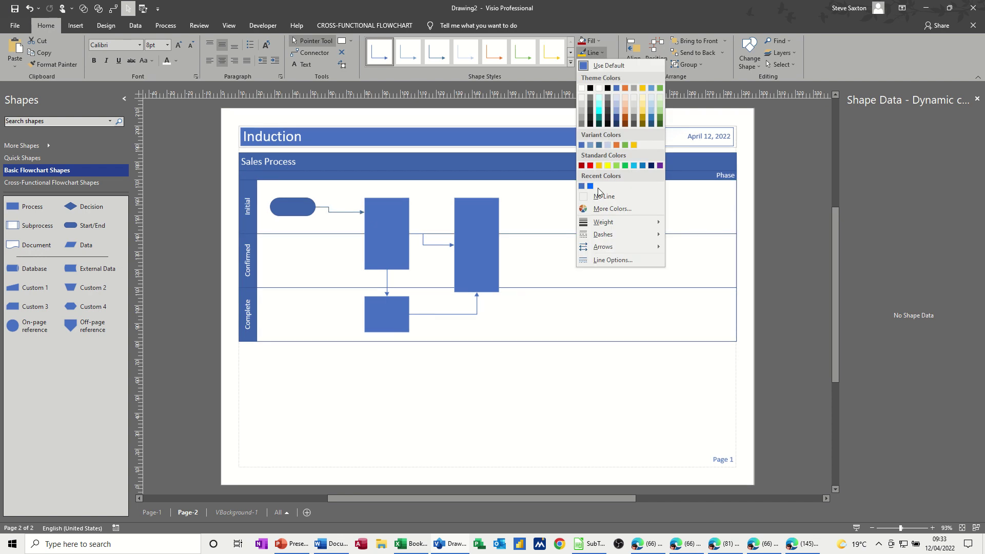
{"action": "mouse_move", "coordinate": [630, 222]}
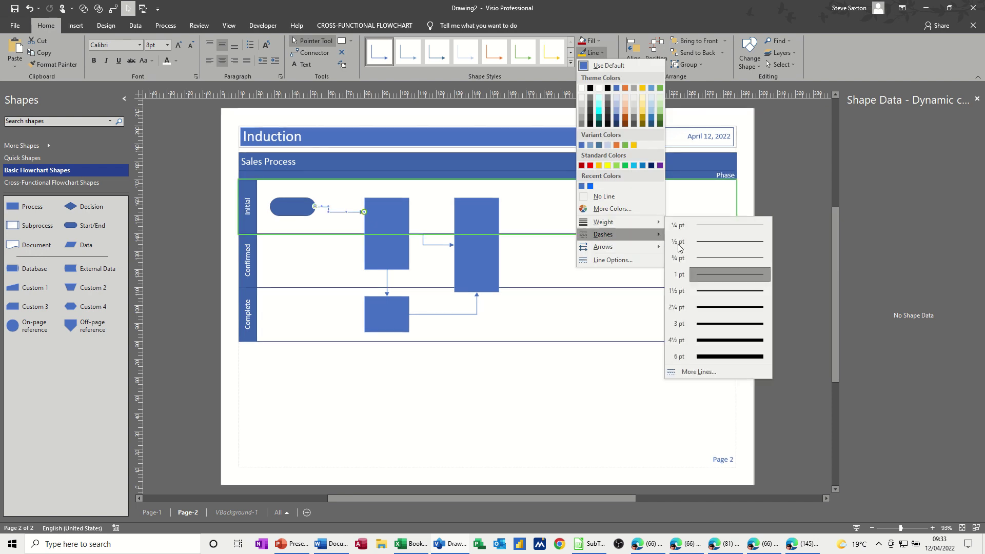
{"action": "left_click", "coordinate": [710, 306]}
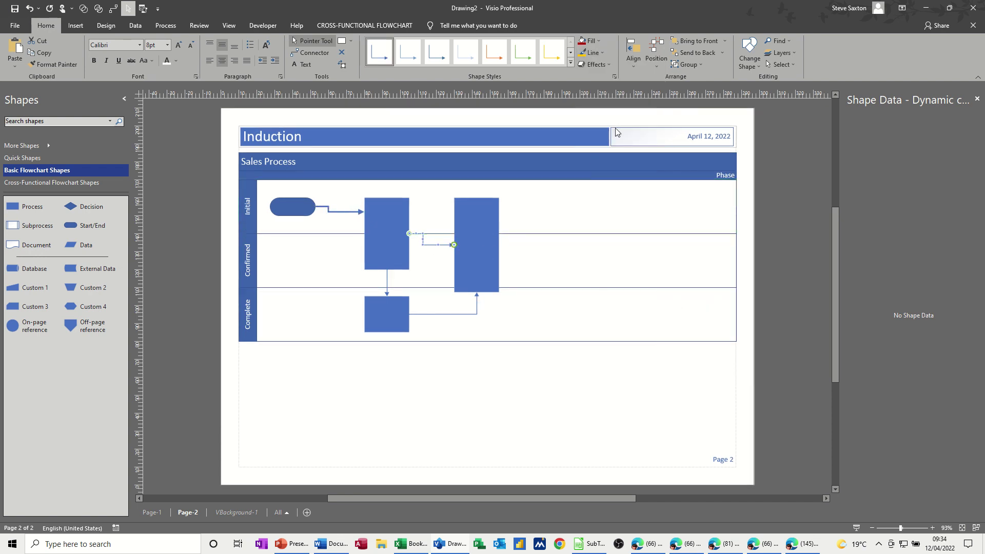
{"action": "left_click", "coordinate": [602, 53]}
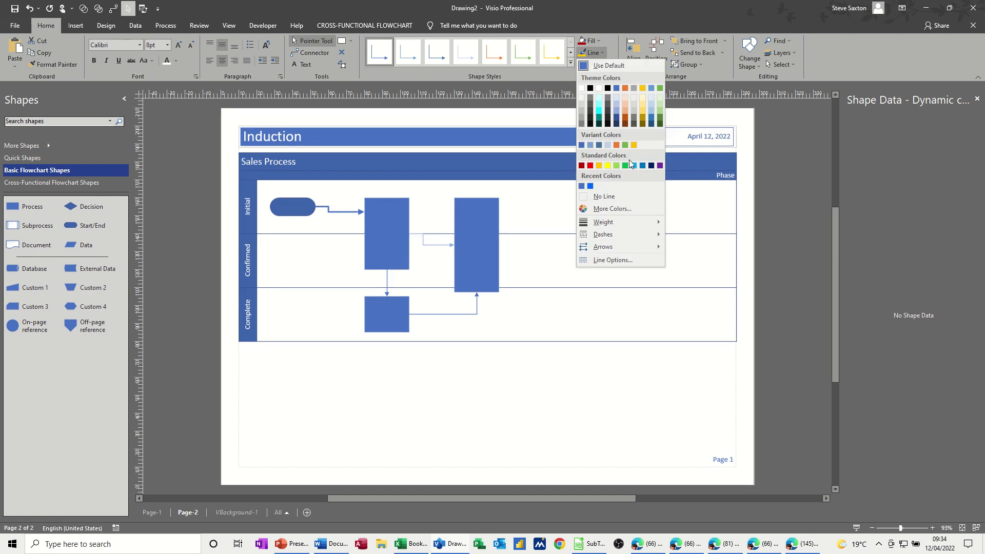
{"action": "mouse_move", "coordinate": [636, 221]}
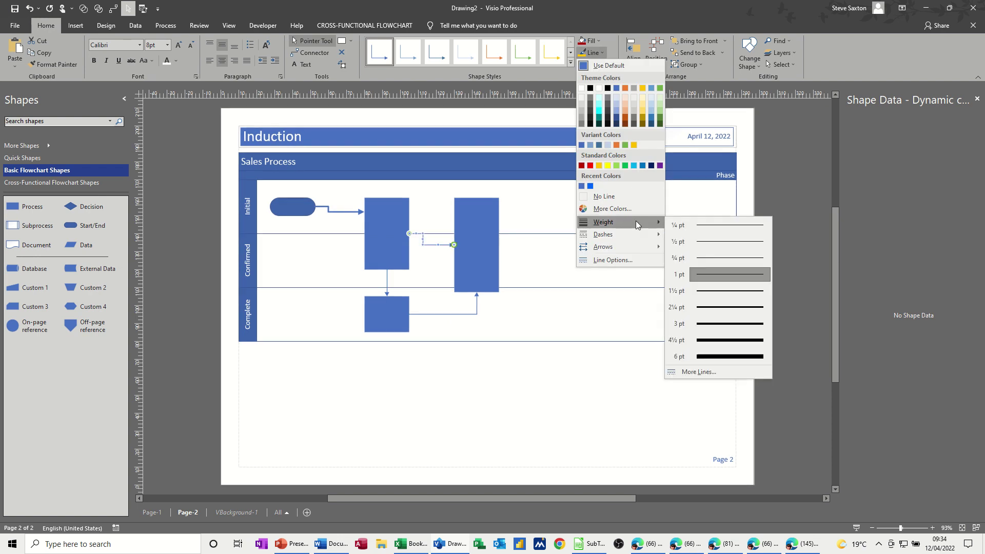
{"action": "left_click", "coordinate": [700, 306]}
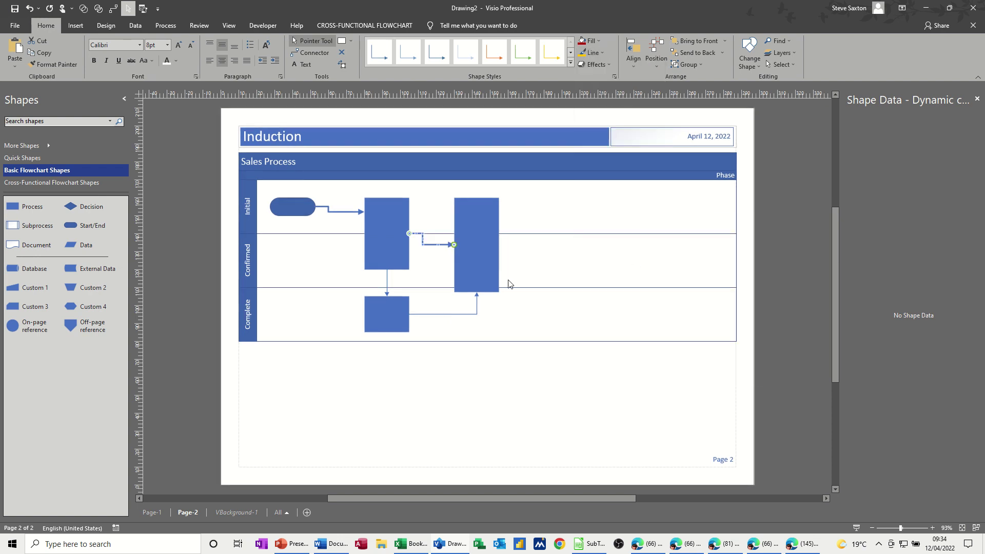
Make the bottom connector from the Complete-lane box a dashed line.
{"action": "left_click", "coordinate": [432, 314]}
{"action": "left_click", "coordinate": [601, 53]}
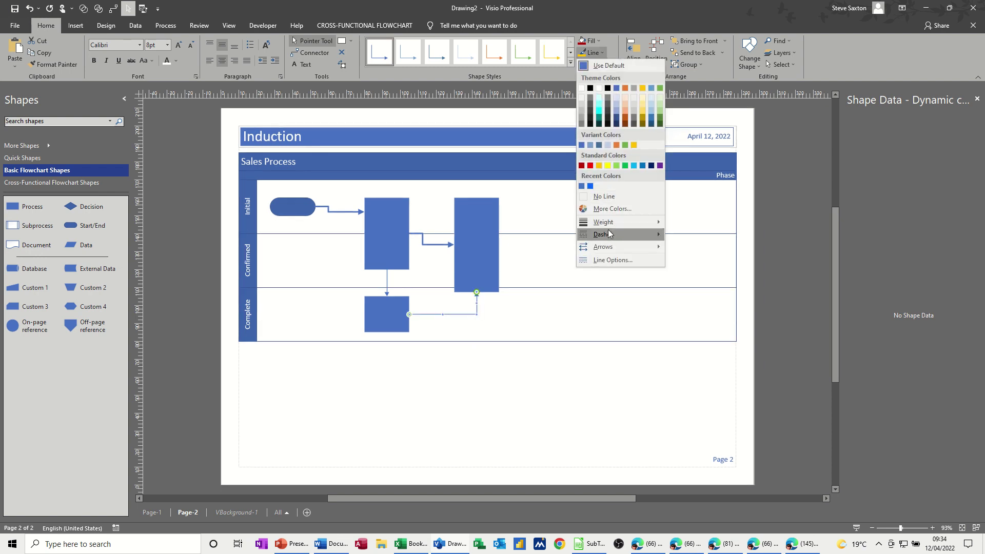
{"action": "mouse_move", "coordinate": [626, 234]}
{"action": "left_click", "coordinate": [683, 255]}
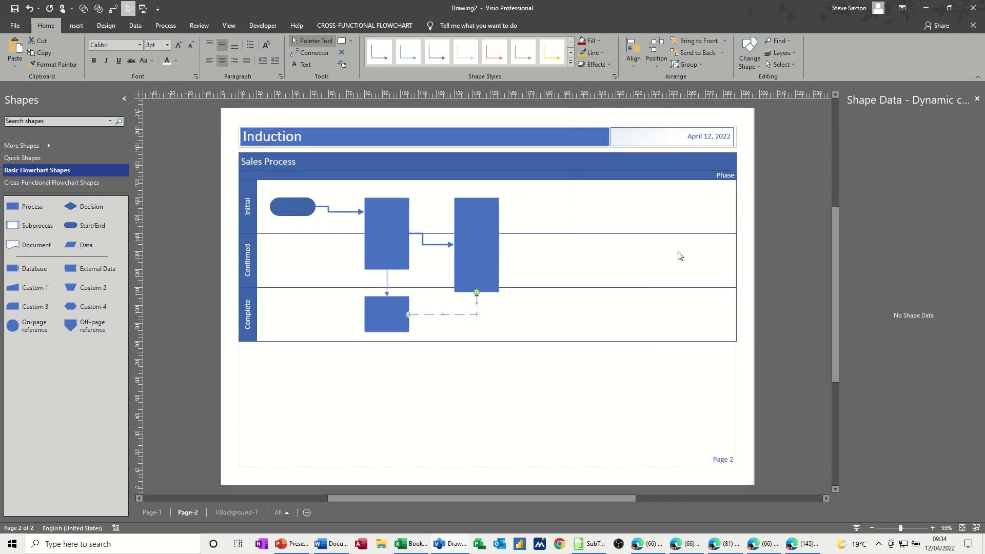
{"action": "left_click", "coordinate": [603, 54]}
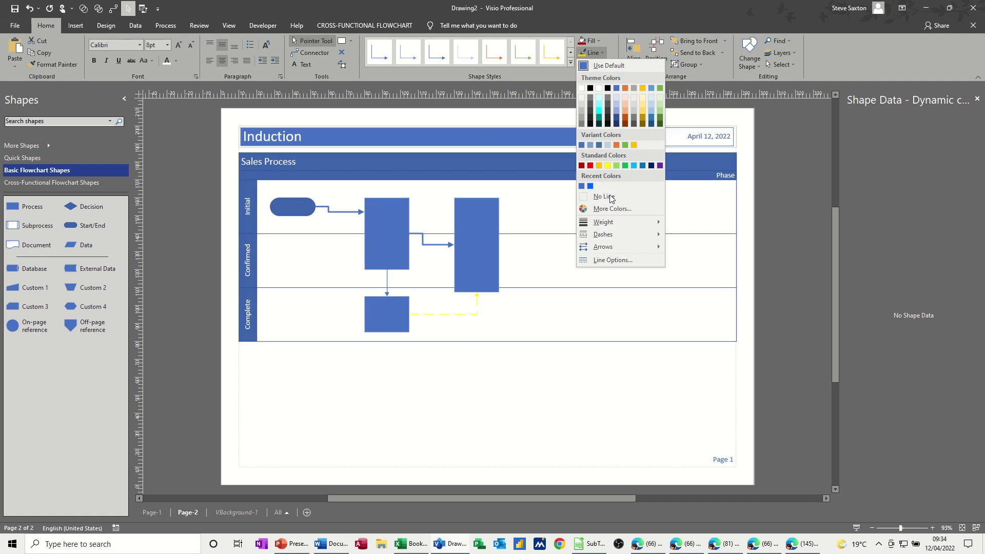
{"action": "mouse_move", "coordinate": [611, 224]}
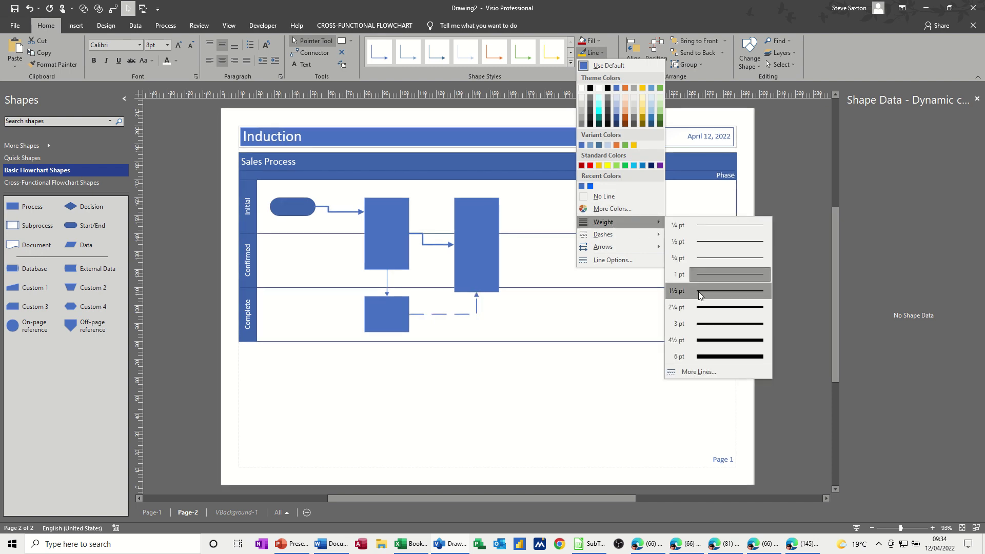
{"action": "key", "text": "Escape"}
{"action": "key", "text": "Escape"}
{"action": "left_click", "coordinate": [422, 367]}
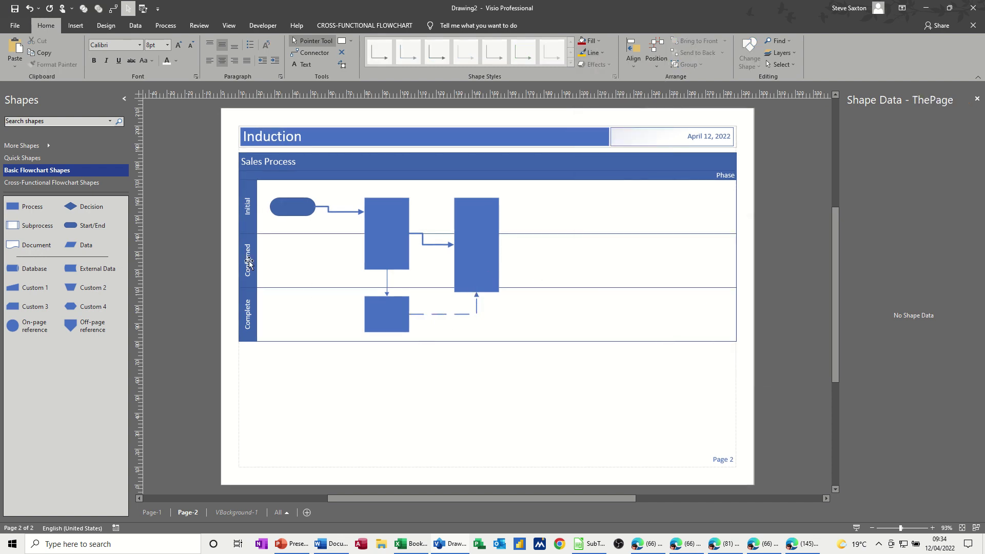
Add an off-page reference linked to a new Page-3, then a Start/End shape in the Complete lane.
{"action": "left_click_drag", "start_coordinate": [72, 325], "coordinate": [281, 394]}
{"action": "left_click", "coordinate": [498, 329]}
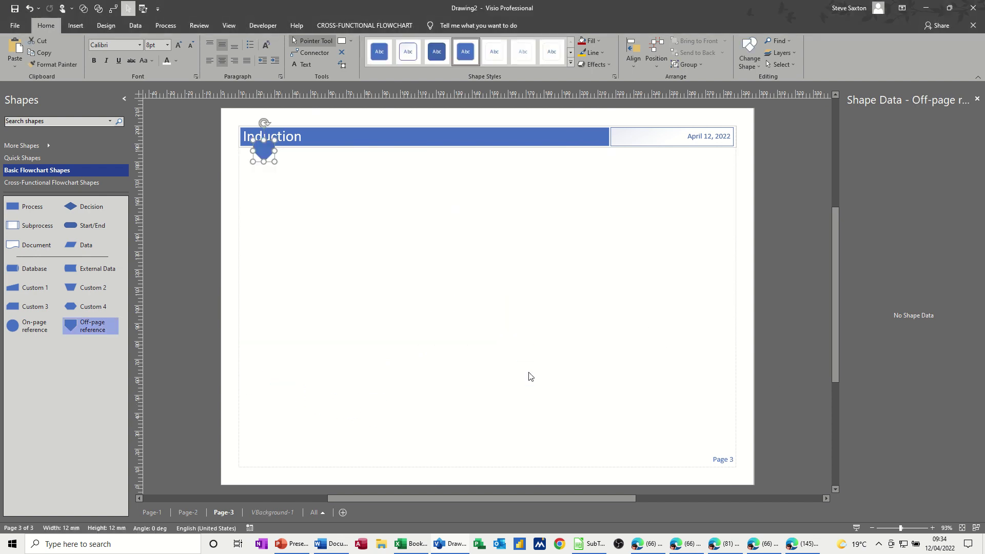
{"action": "left_click_drag", "start_coordinate": [264, 148], "coordinate": [272, 191]}
{"action": "double_click", "coordinate": [267, 189]}
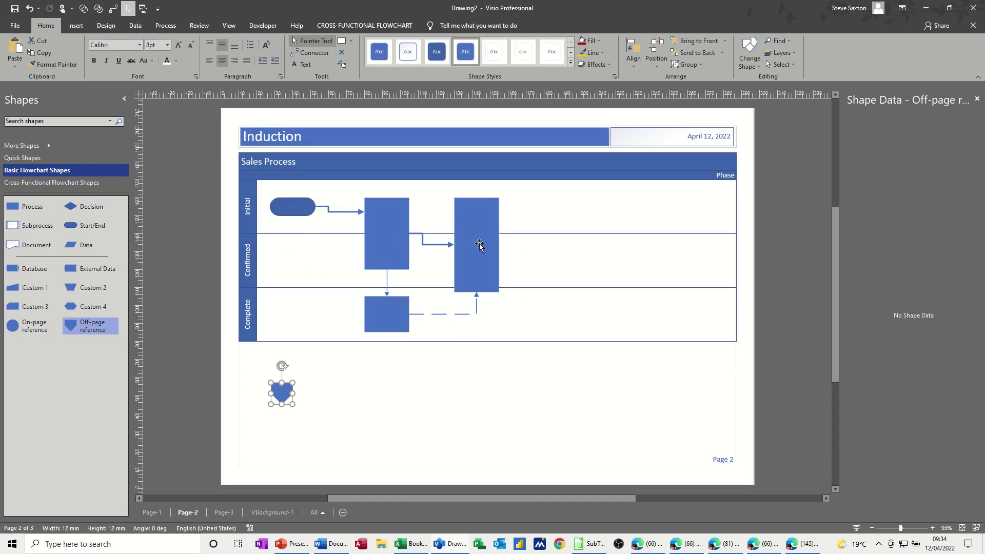
{"action": "left_click_drag", "start_coordinate": [83, 226], "coordinate": [562, 313]}
Connect the second tall Process box to the Complete-lane Start/End shape with an elbow connector.
{"action": "key", "text": "ctrl+3"}
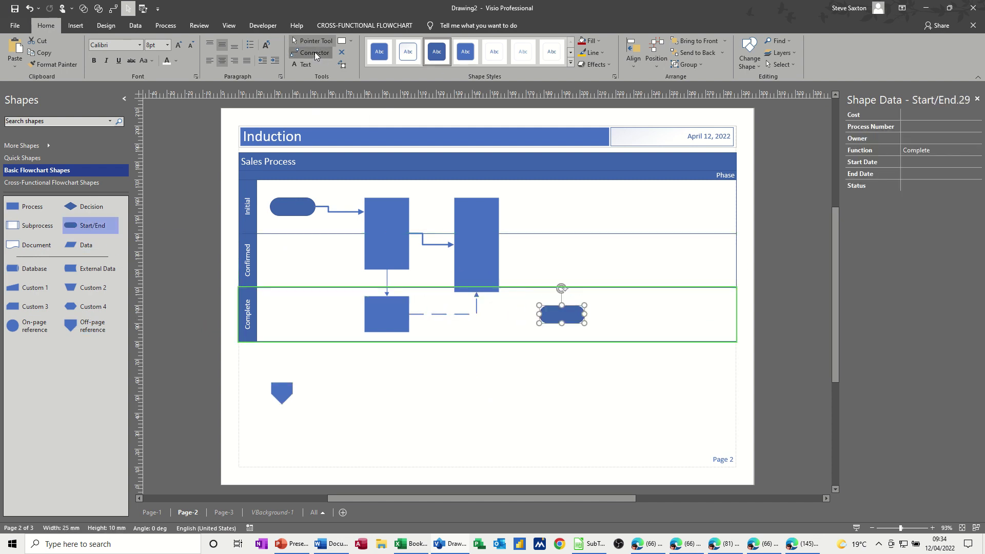
{"action": "left_click_drag", "start_coordinate": [500, 247], "coordinate": [539, 315]}
{"action": "left_click", "coordinate": [313, 41]}
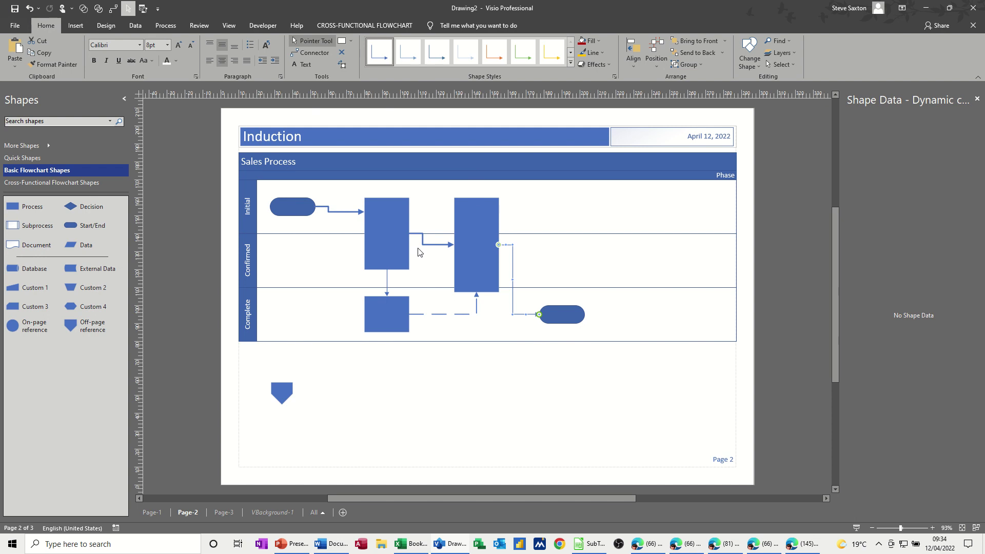
{"action": "left_click", "coordinate": [312, 54]}
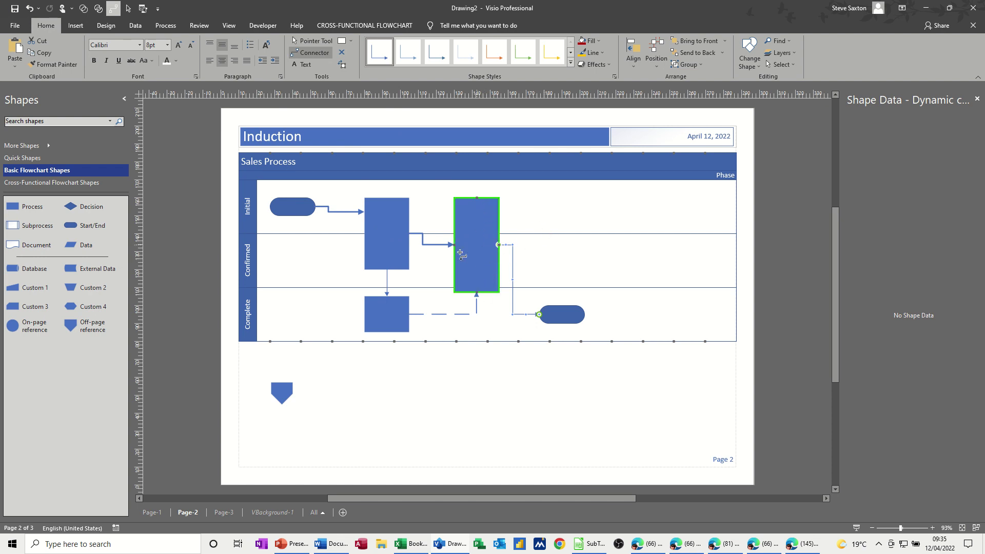
{"action": "left_click", "coordinate": [310, 41]}
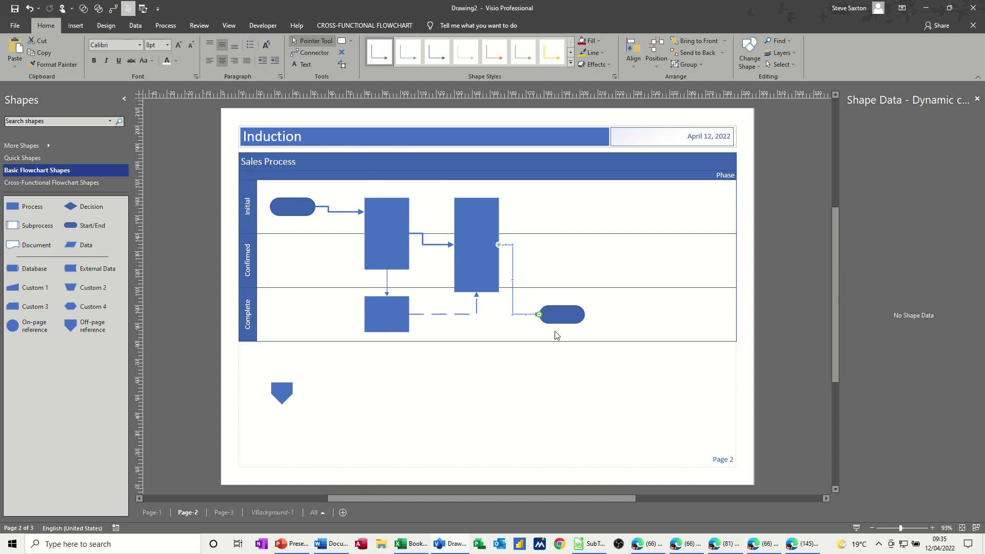
Review the lane data of the tall process box and end shape, then go to the File start page.
{"action": "left_click", "coordinate": [390, 233]}
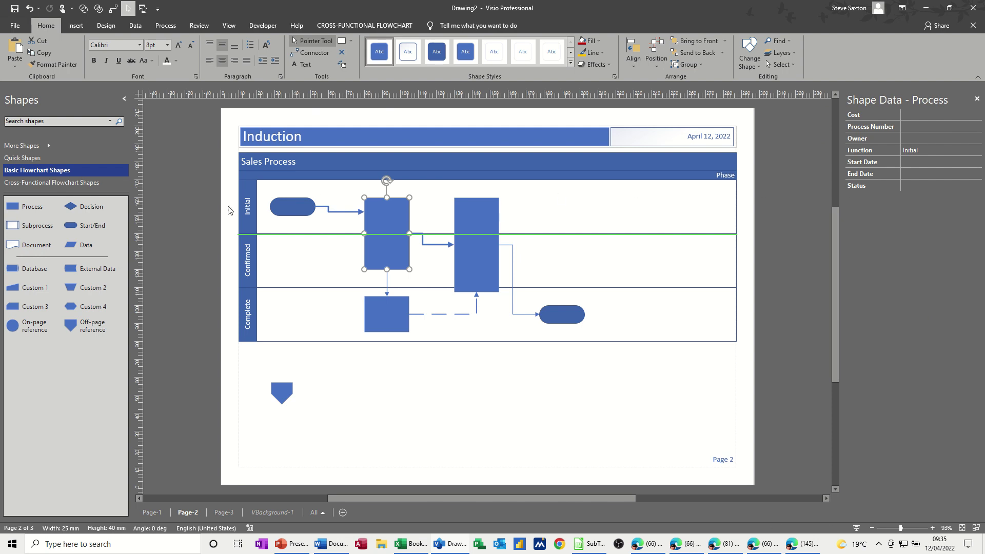
{"action": "left_click", "coordinate": [264, 26]}
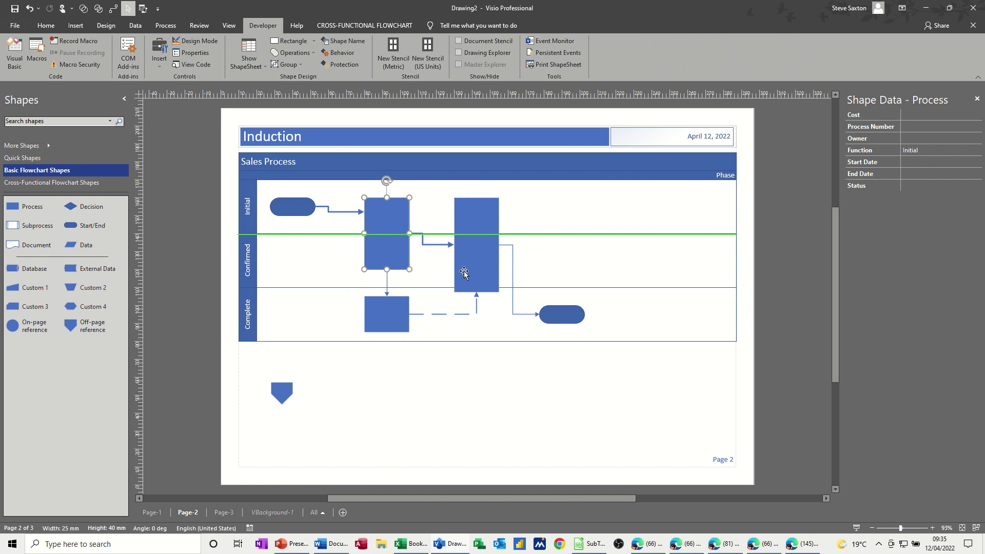
{"action": "left_click", "coordinate": [46, 25]}
{"action": "left_click", "coordinate": [558, 317]}
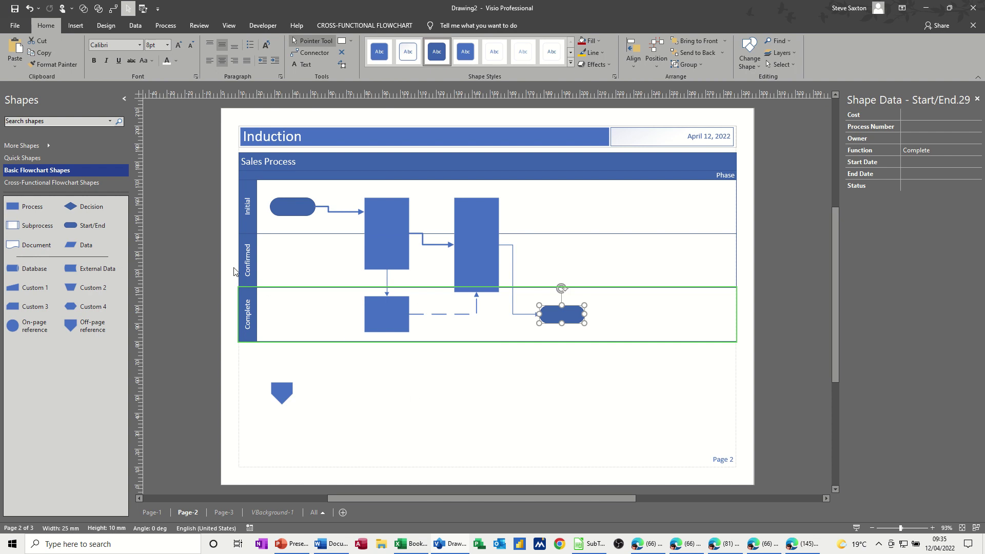
{"action": "left_click", "coordinate": [16, 27]}
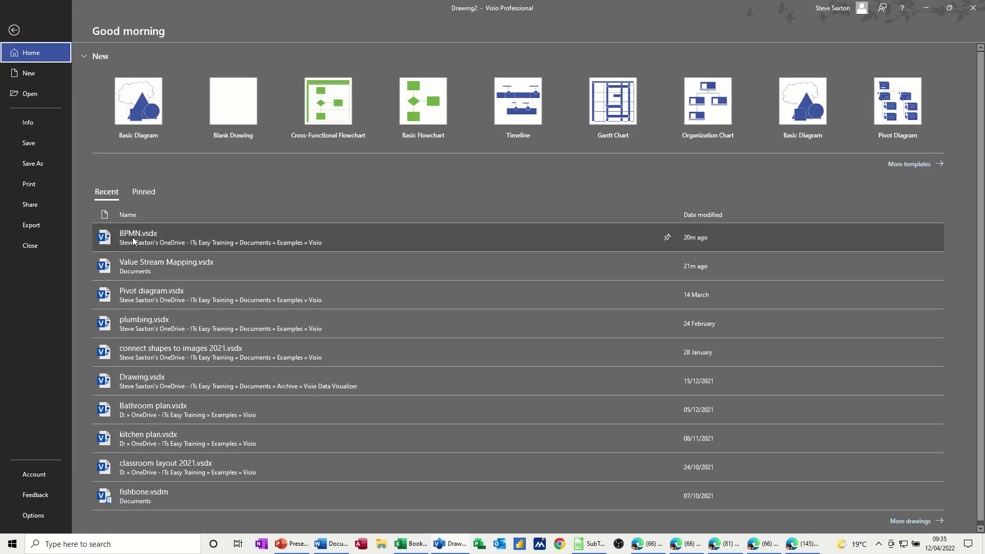
Bring up BPMN.vsdx from the Recent drawings list.
{"action": "key", "text": "Escape"}
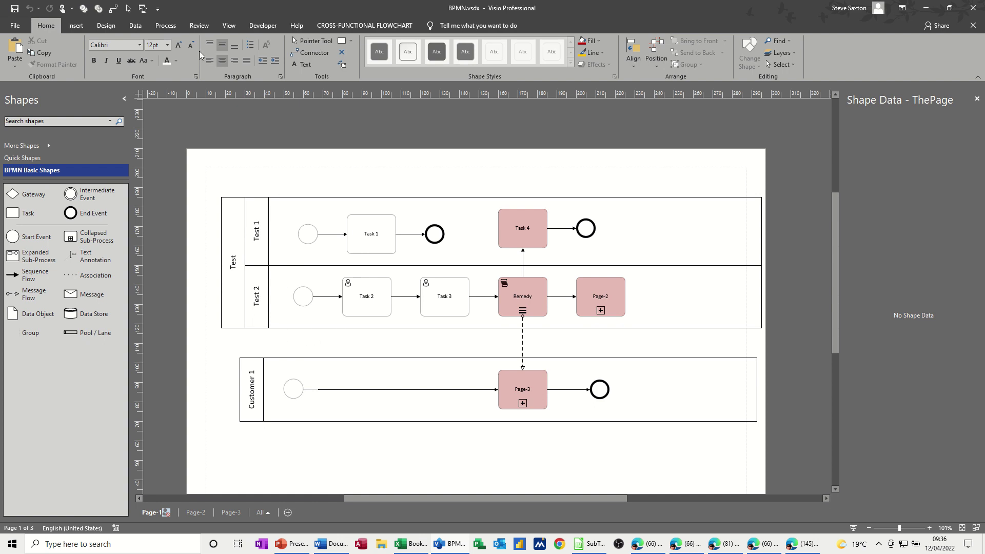
Check the diagram against the BPMN 2.0 rules, then go to File for Value Stream Mapping.vsdx.
{"action": "left_click", "coordinate": [168, 28]}
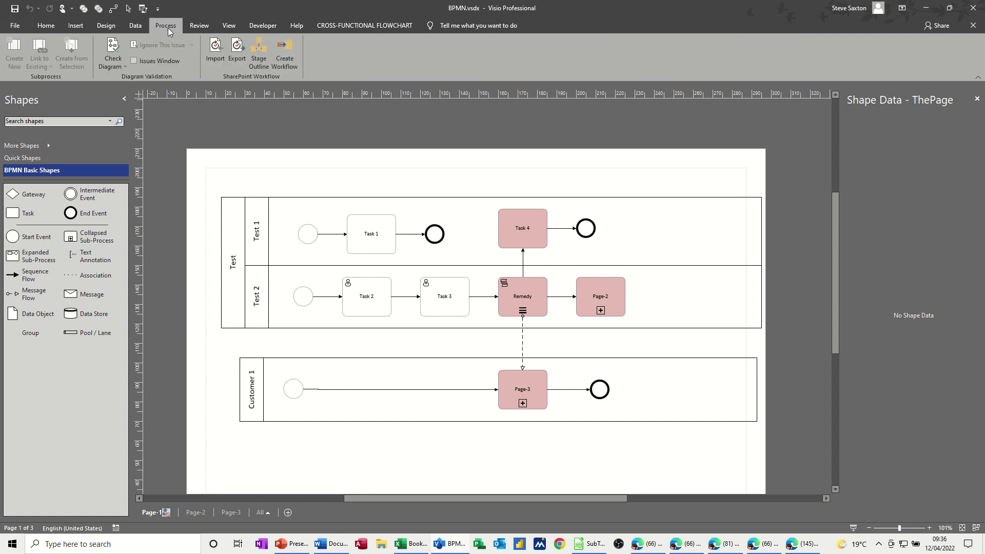
{"action": "left_click", "coordinate": [119, 64]}
{"action": "mouse_move", "coordinate": [147, 91]}
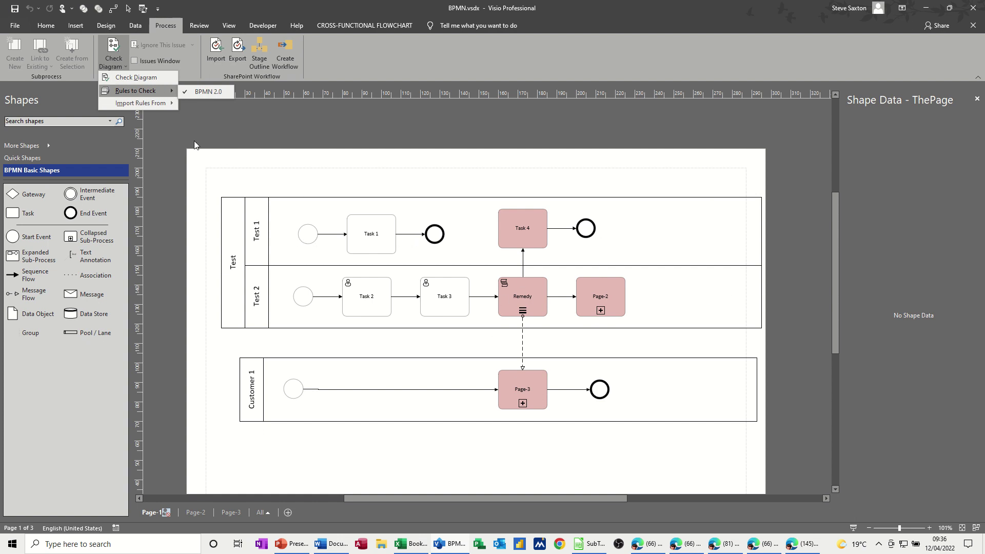
{"action": "left_click", "coordinate": [202, 91]}
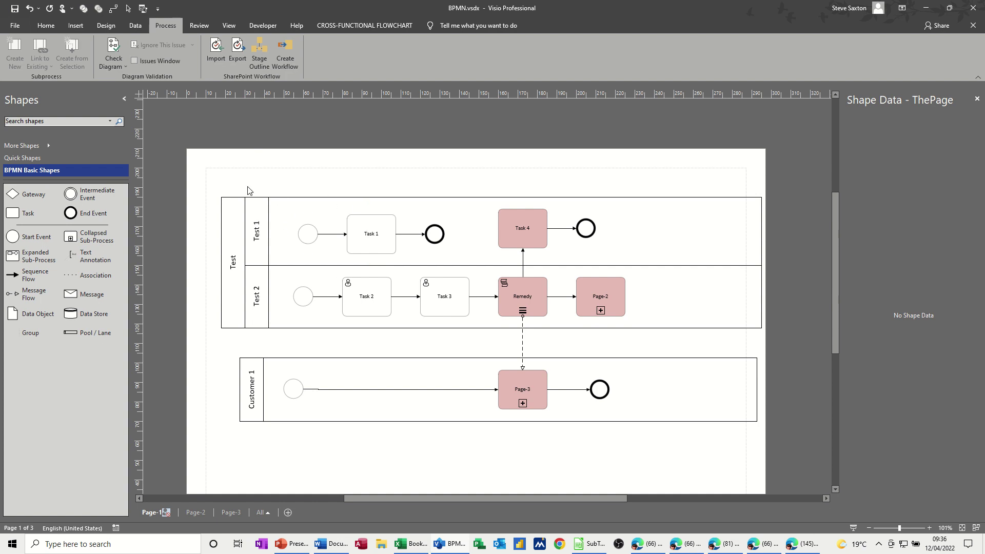
{"action": "left_click", "coordinate": [15, 25]}
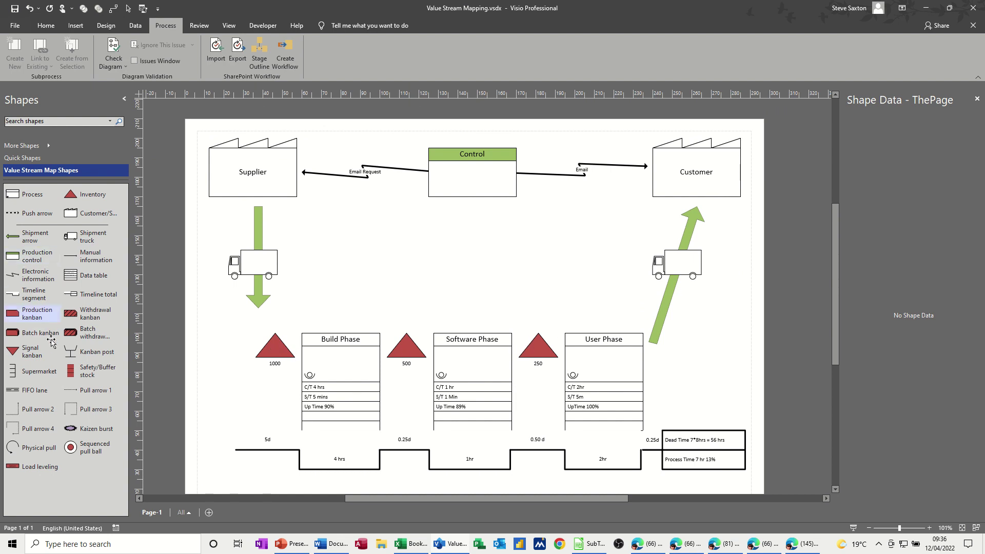
{"action": "scroll", "coordinate": [411, 400], "scroll_direction": "down", "scroll_amount": 1}
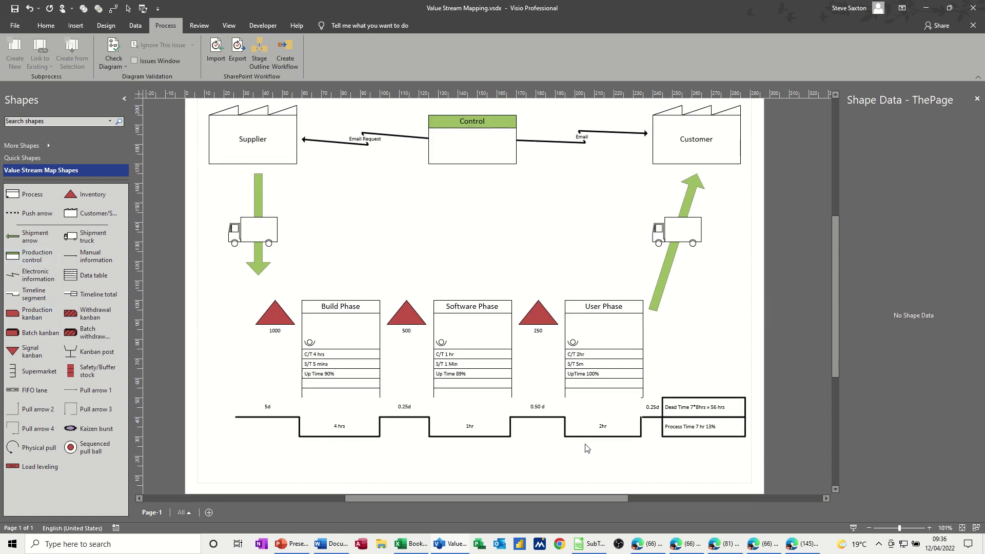